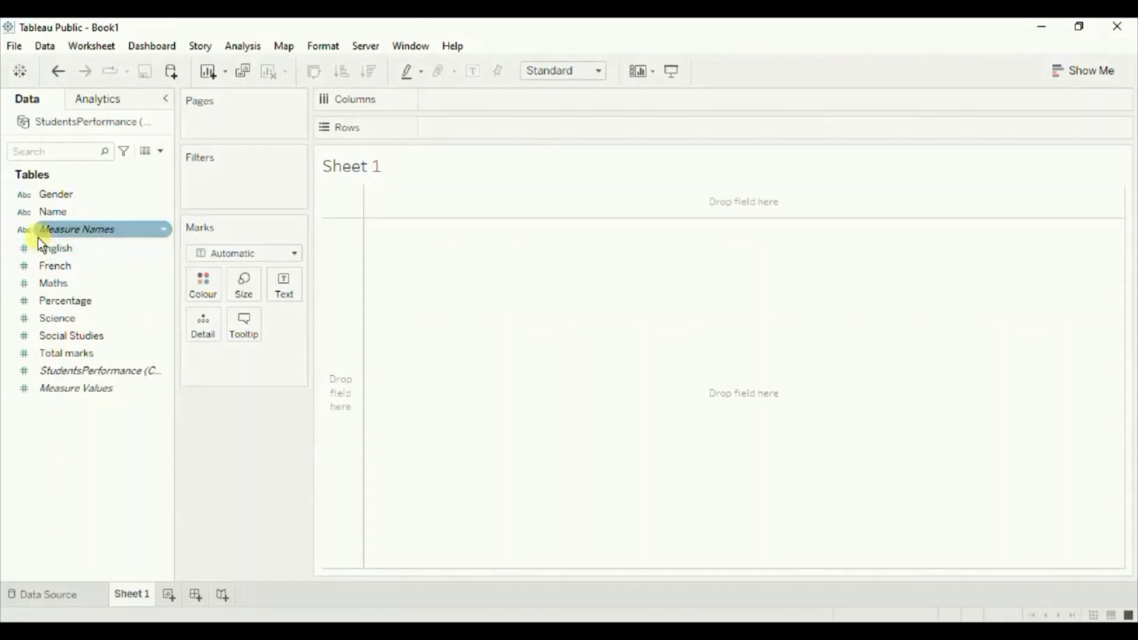
- Build a bar chart with Name on the columns and Percentage on the rows
{"action": "left_click_drag", "start_coordinate": [58, 211], "coordinate": [486, 107]}
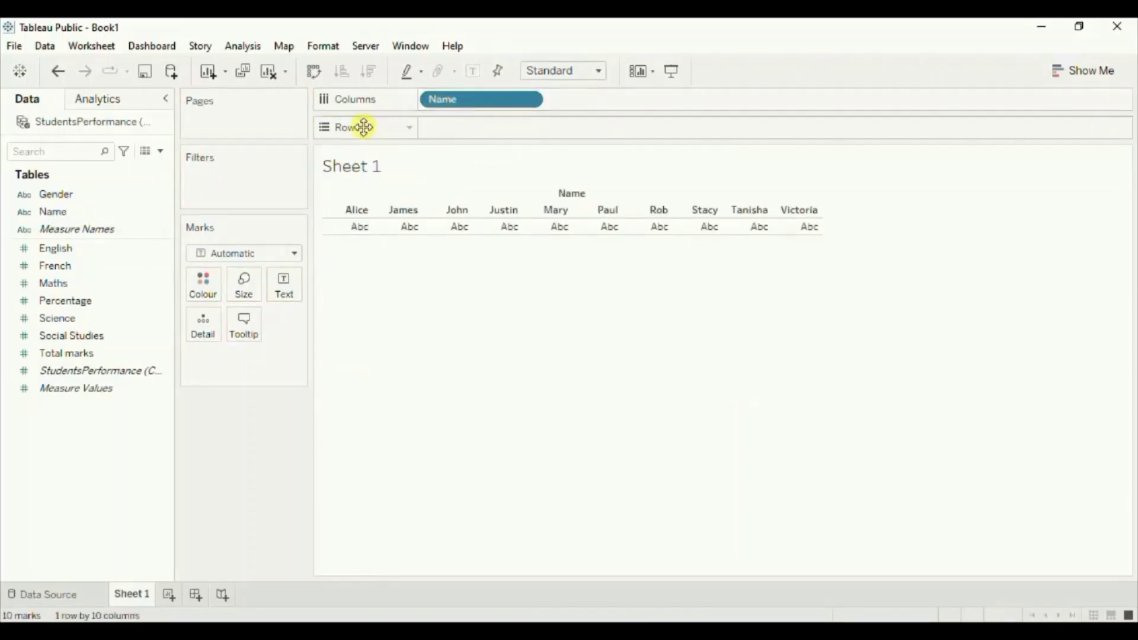
{"action": "left_click_drag", "start_coordinate": [76, 299], "coordinate": [500, 133]}
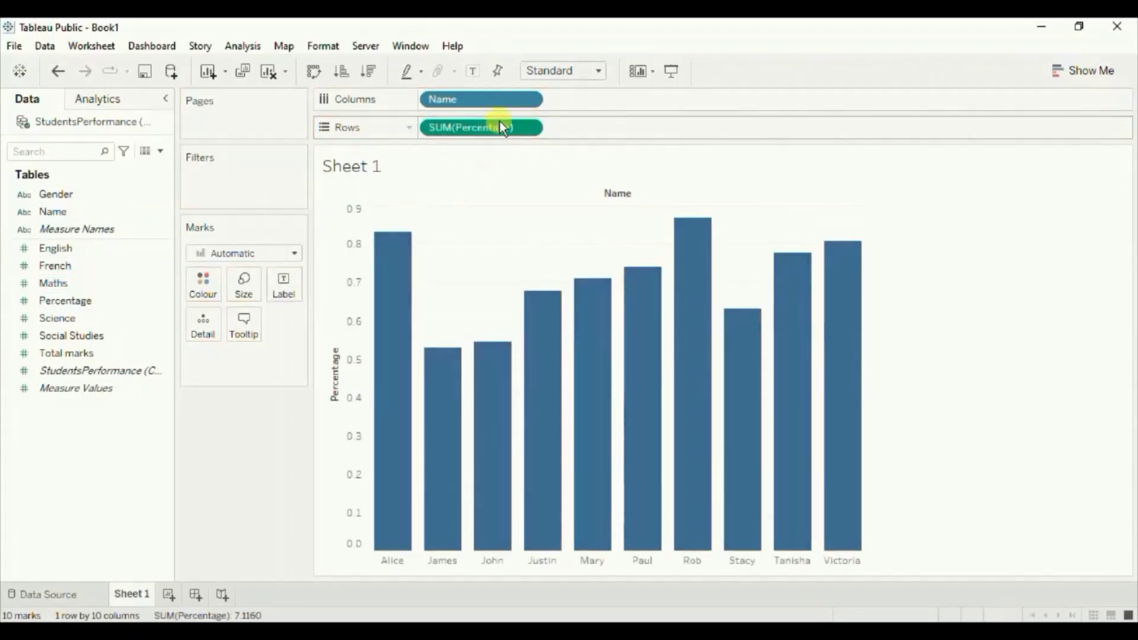
- Fit the bar chart to the Entire View and show the mark labels on the bars
{"action": "left_click", "coordinate": [598, 72]}
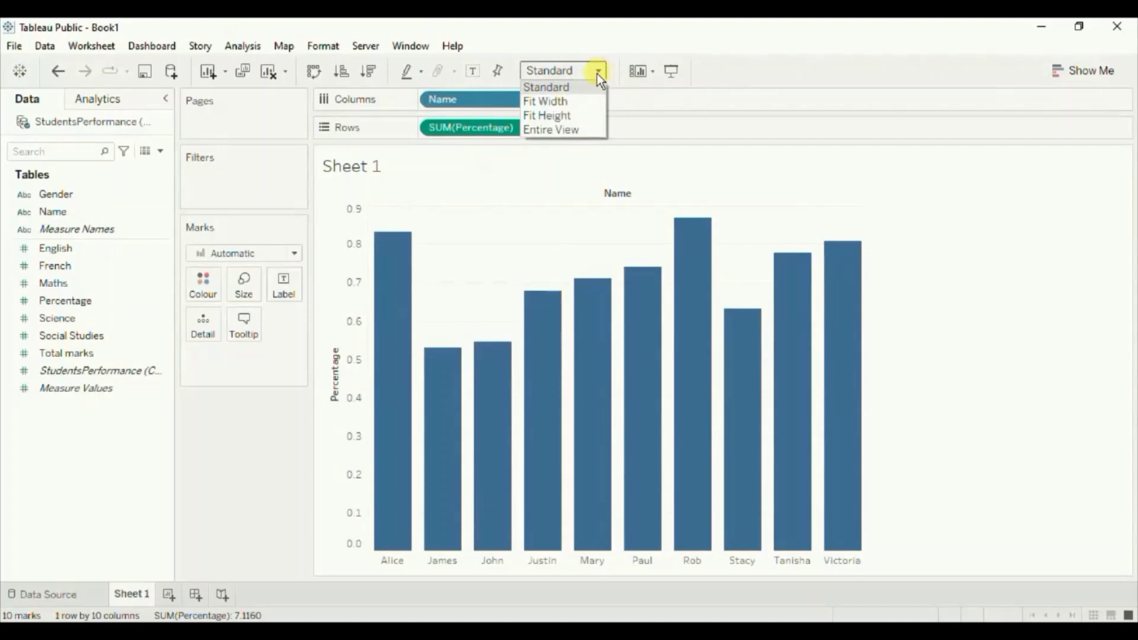
{"action": "left_click", "coordinate": [567, 127]}
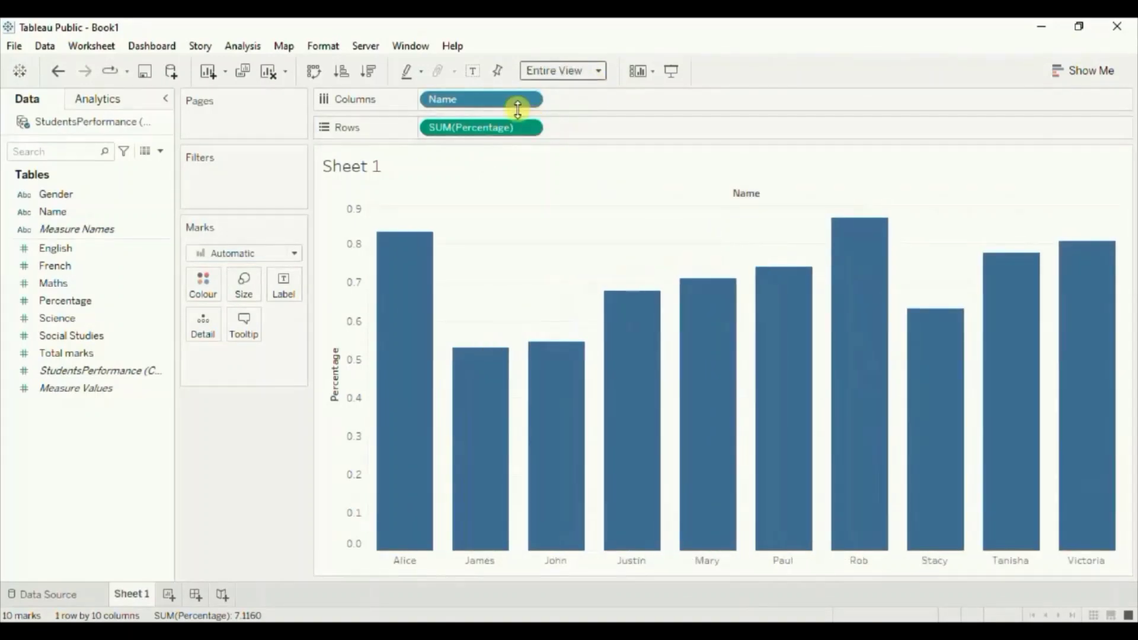
{"action": "left_click", "coordinate": [471, 68]}
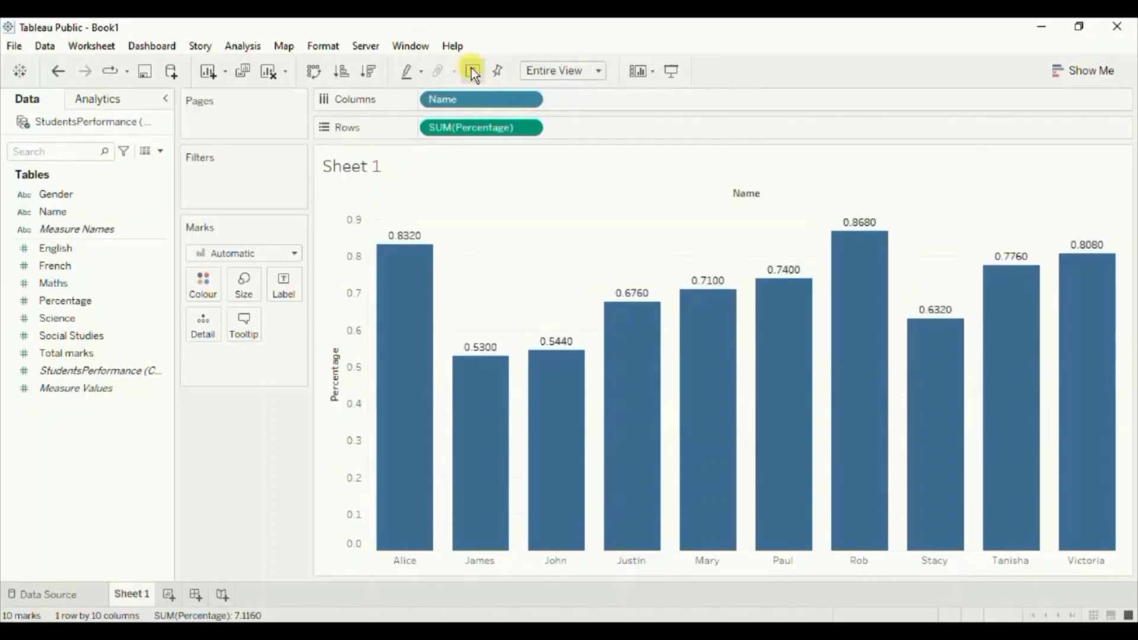
- Format the pane numbers of SUM(Percentage) as Percentage with 0 decimal places
{"action": "right_click", "coordinate": [467, 125]}
{"action": "left_click", "coordinate": [432, 161]}
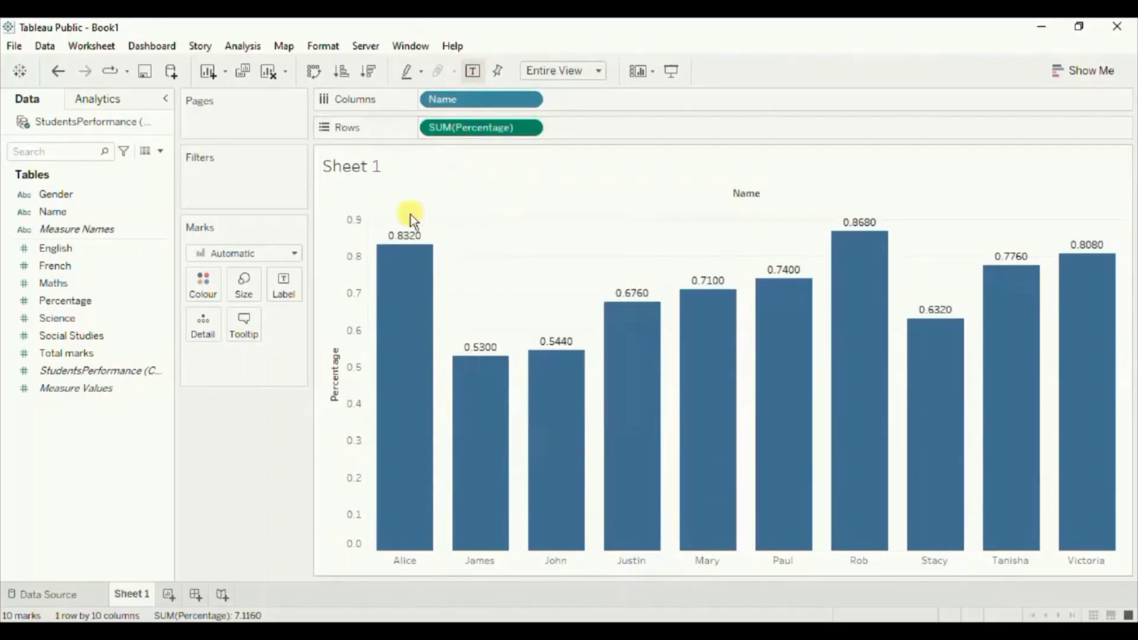
{"action": "mouse_move", "coordinate": [402, 237]}
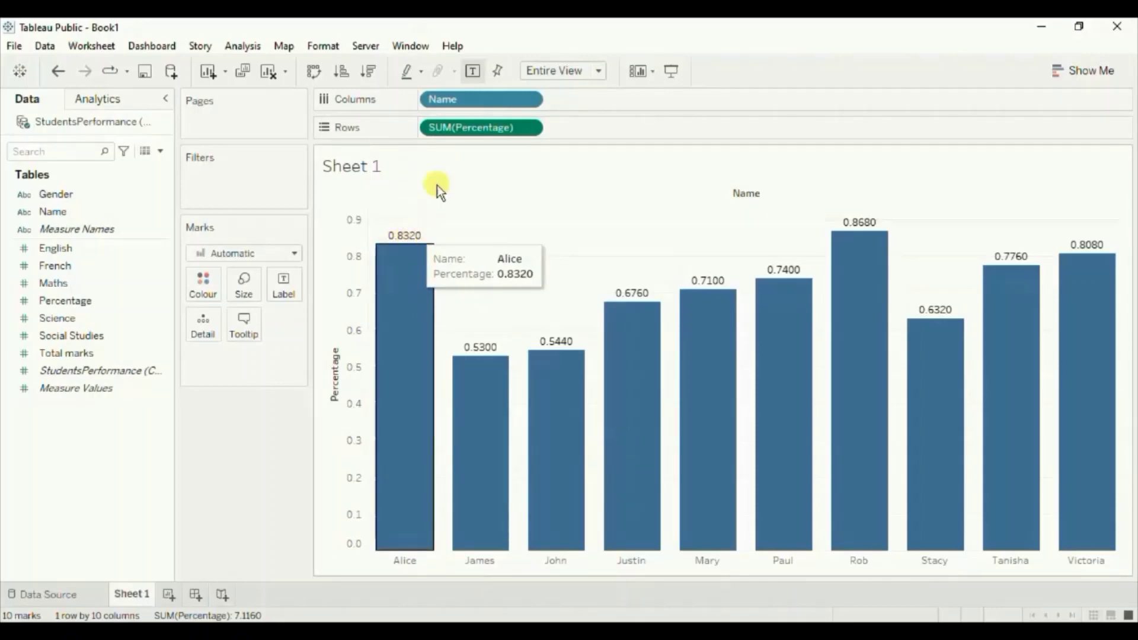
{"action": "right_click", "coordinate": [453, 132]}
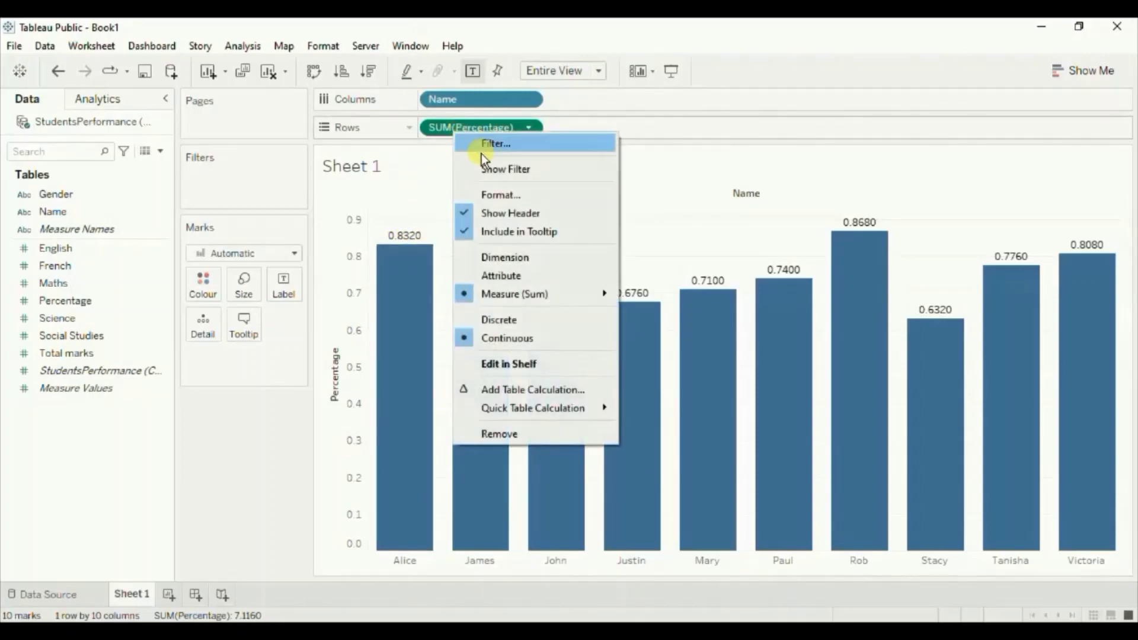
{"action": "left_click", "coordinate": [490, 193]}
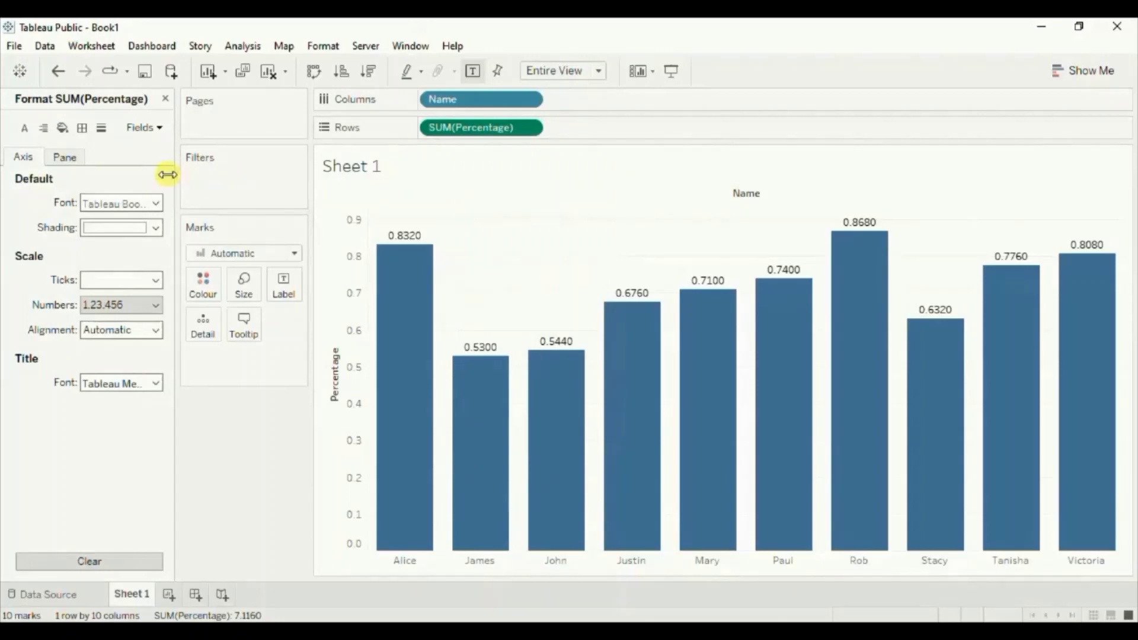
{"action": "left_click", "coordinate": [65, 157]}
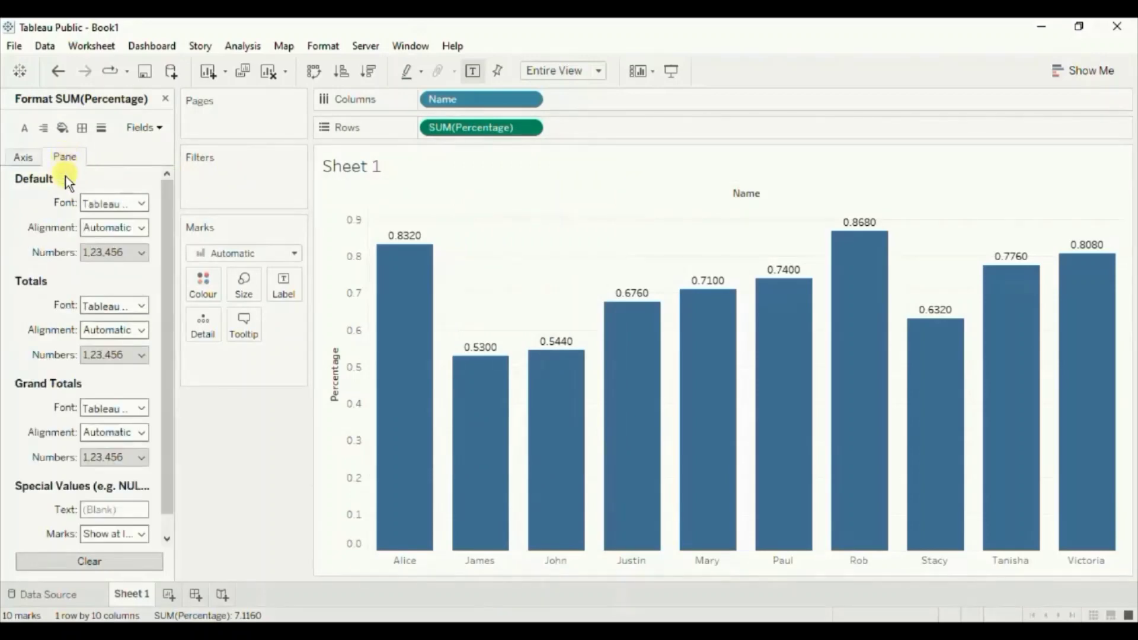
{"action": "left_click", "coordinate": [95, 254]}
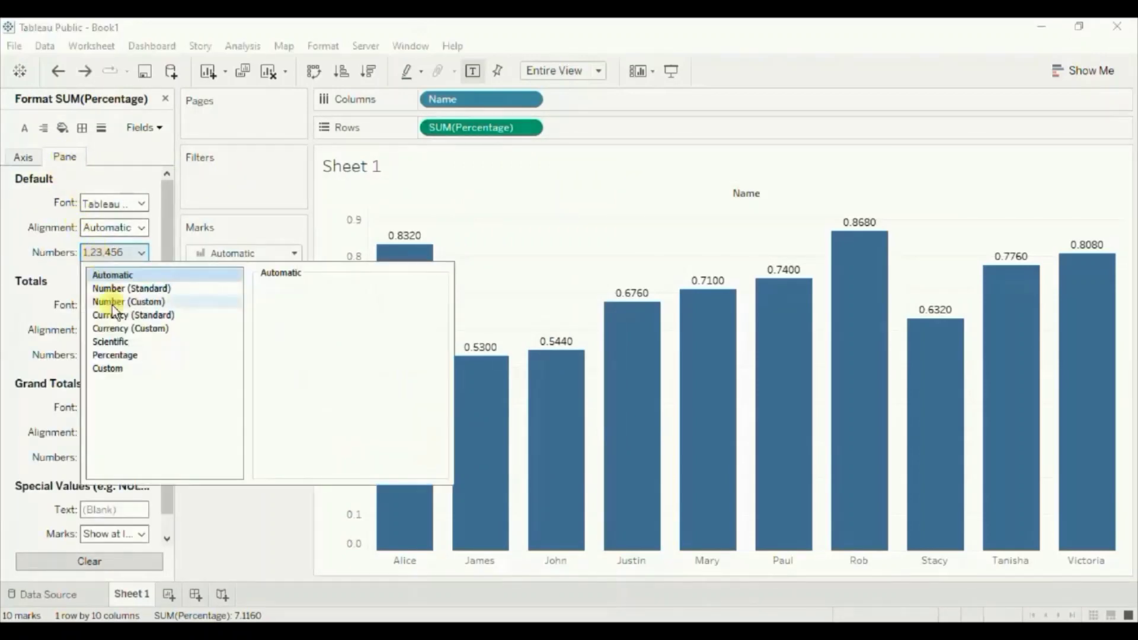
{"action": "left_click", "coordinate": [117, 357]}
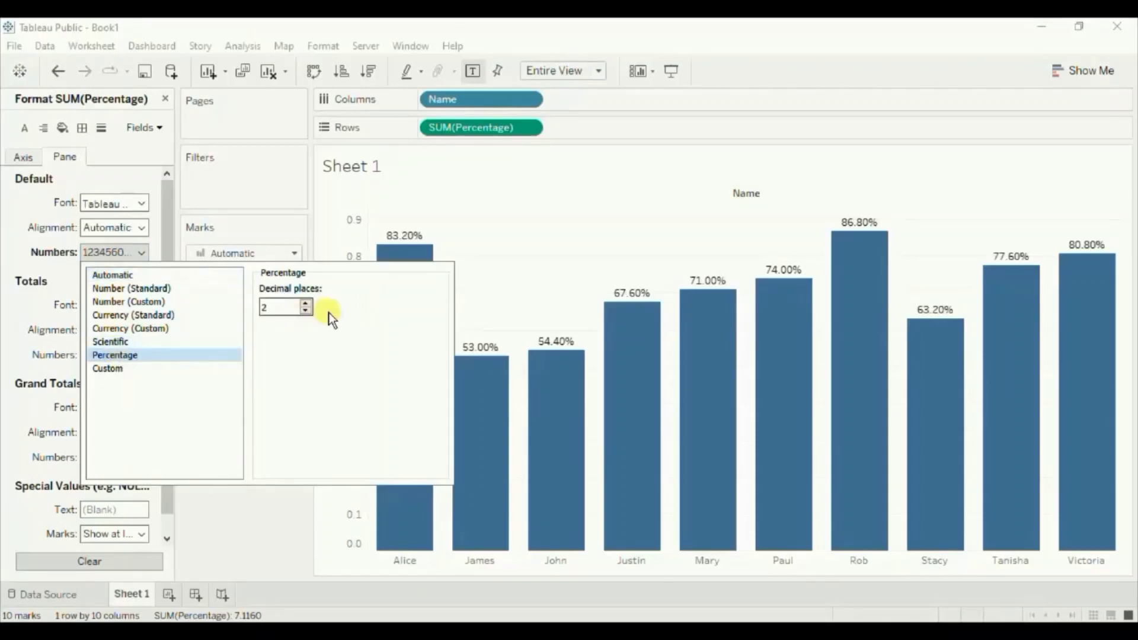
{"action": "left_click", "coordinate": [307, 311]}
{"action": "left_click", "coordinate": [307, 311]}
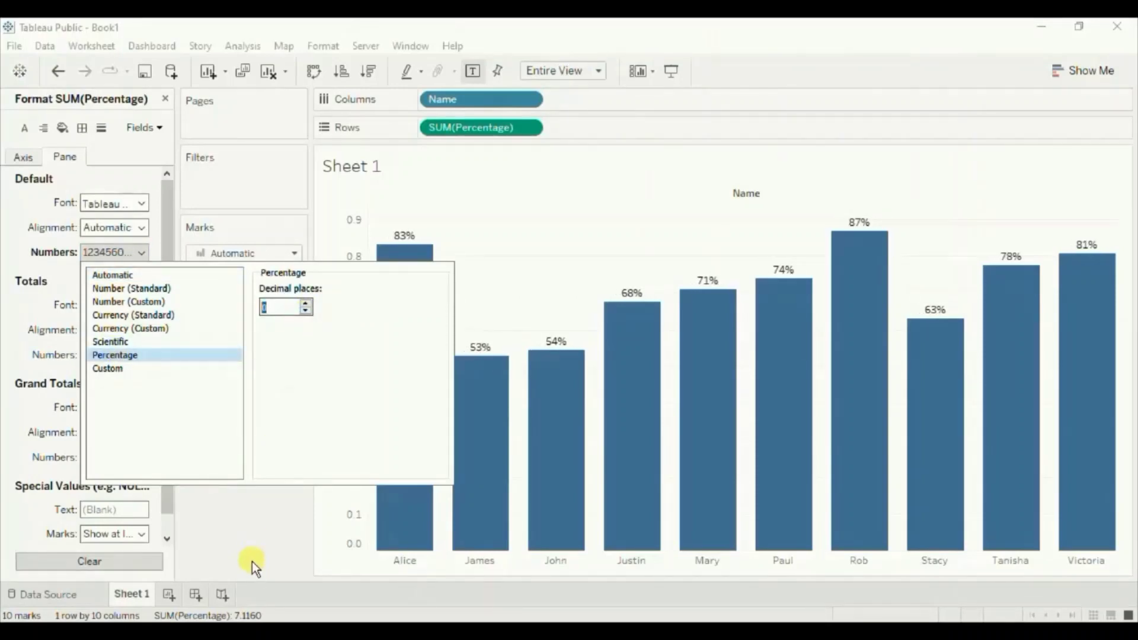
{"action": "left_click", "coordinate": [251, 531]}
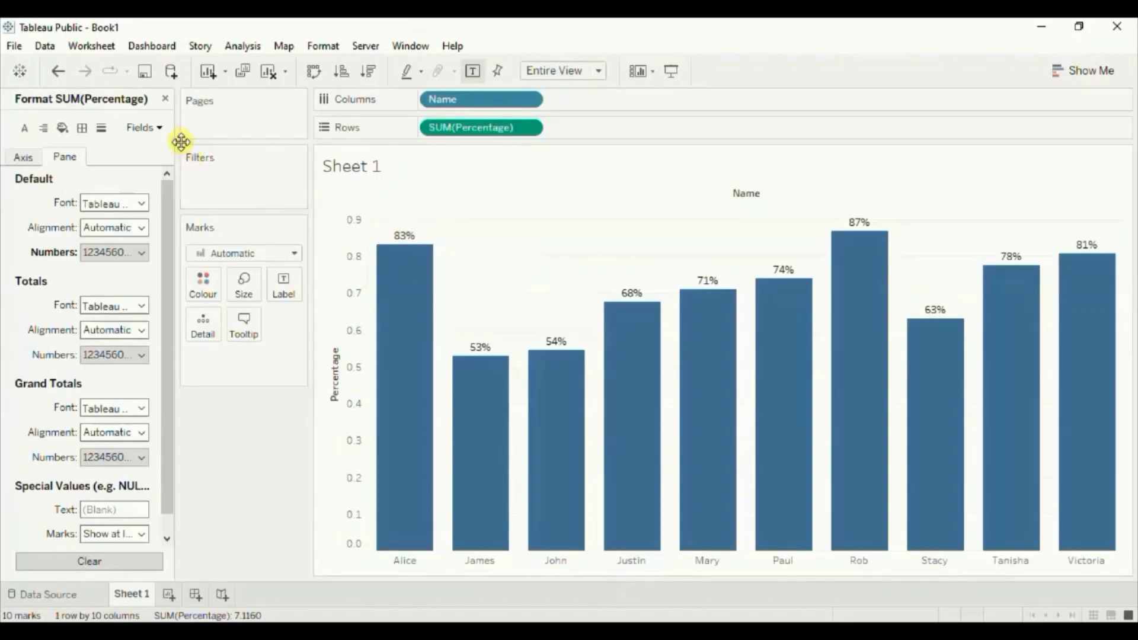
{"action": "left_click", "coordinate": [165, 99]}
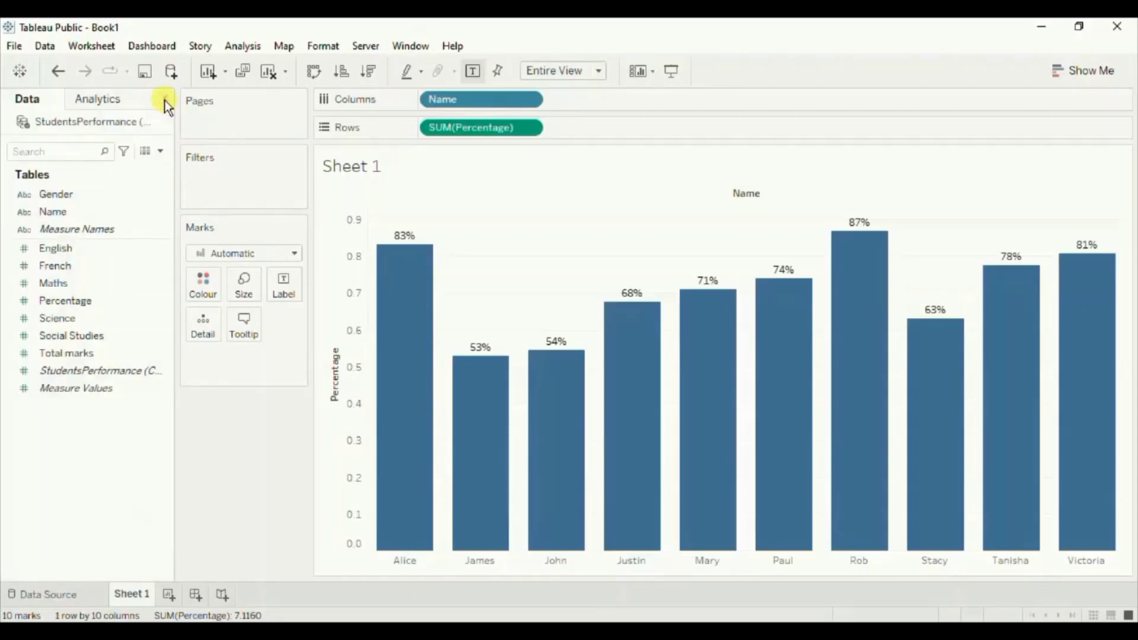
- Create a calculated field named Label, hide its function reference and move the editor clear of the fields list
{"action": "left_click", "coordinate": [160, 152]}
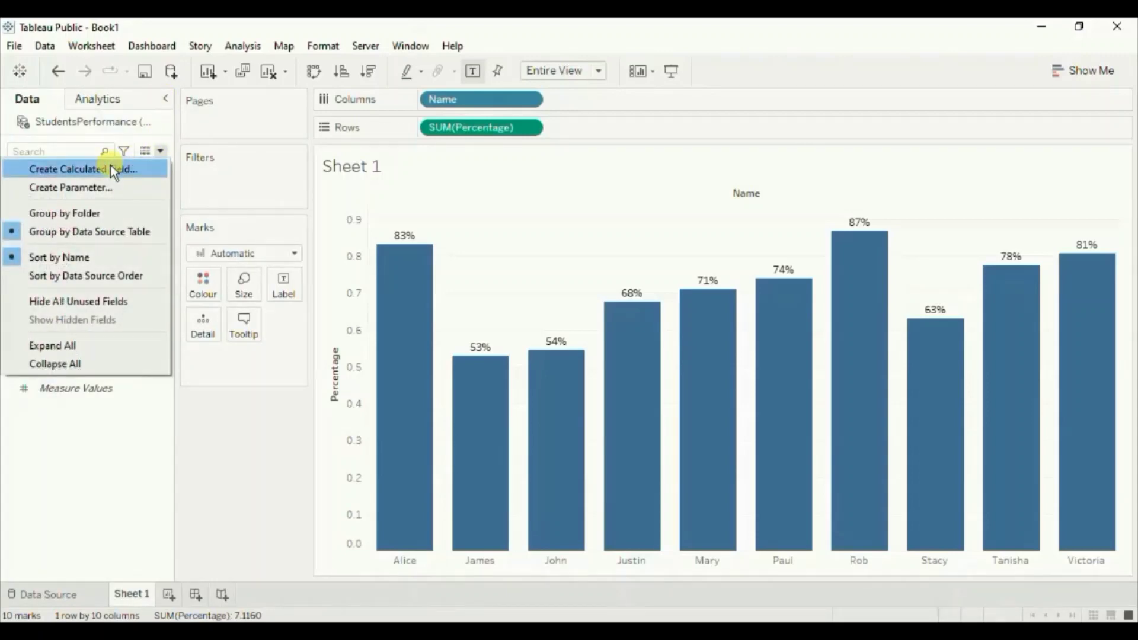
{"action": "left_click", "coordinate": [111, 168]}
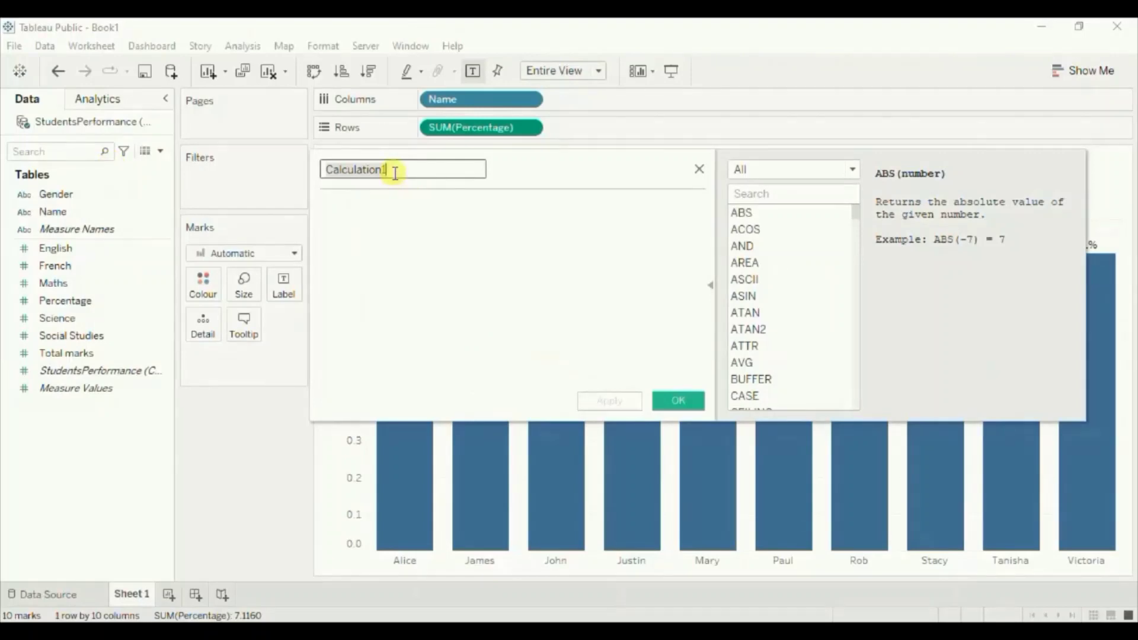
{"action": "type", "text": "Label"}
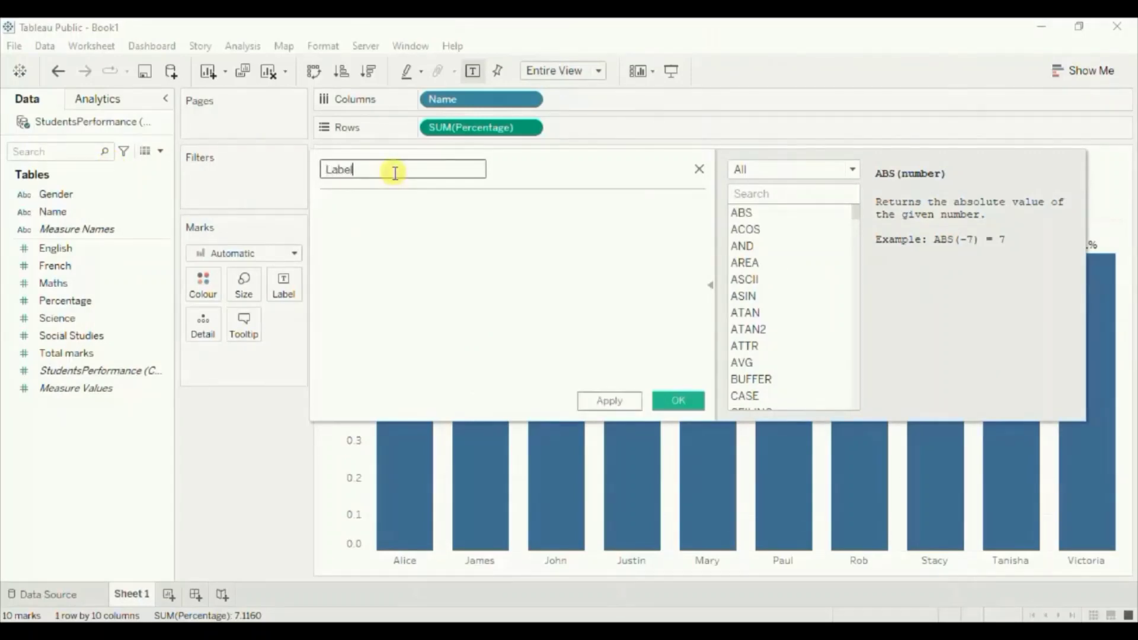
{"action": "left_click_drag", "start_coordinate": [399, 158], "coordinate": [399, 122]}
{"action": "left_click", "coordinate": [702, 247]}
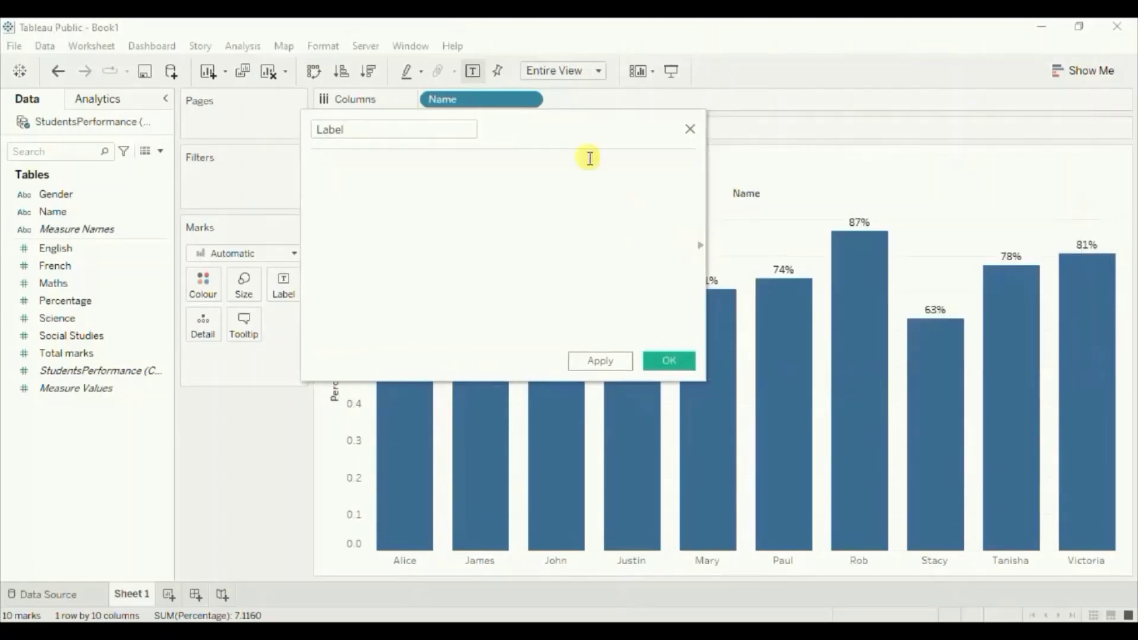
{"action": "left_click_drag", "start_coordinate": [511, 123], "coordinate": [306, 231]}
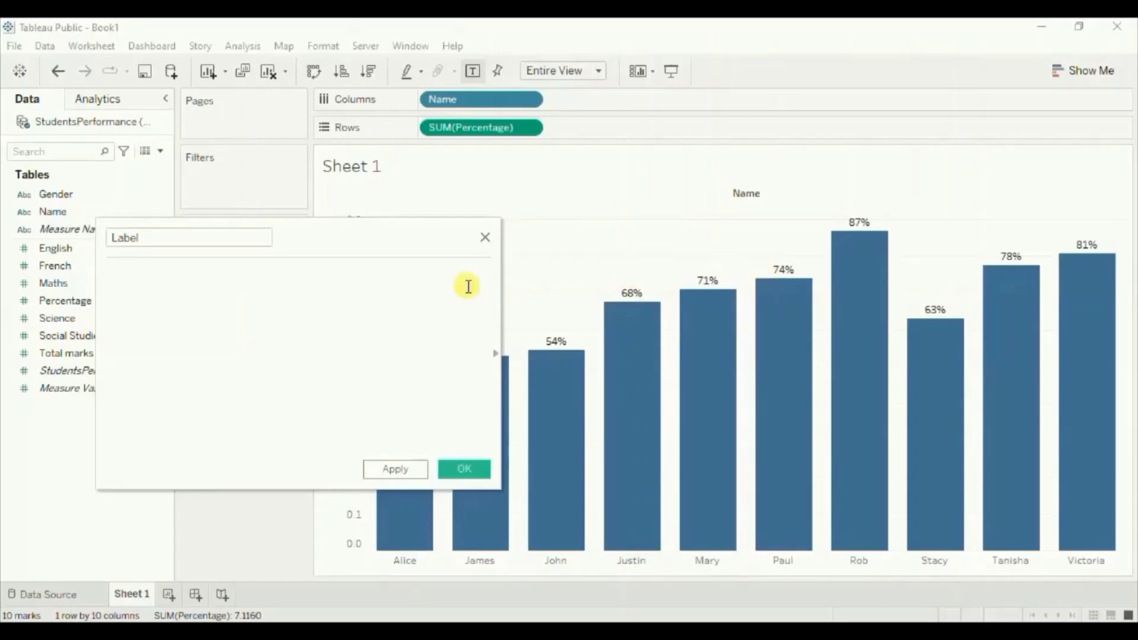
{"action": "left_click_drag", "start_coordinate": [285, 228], "coordinate": [413, 213]}
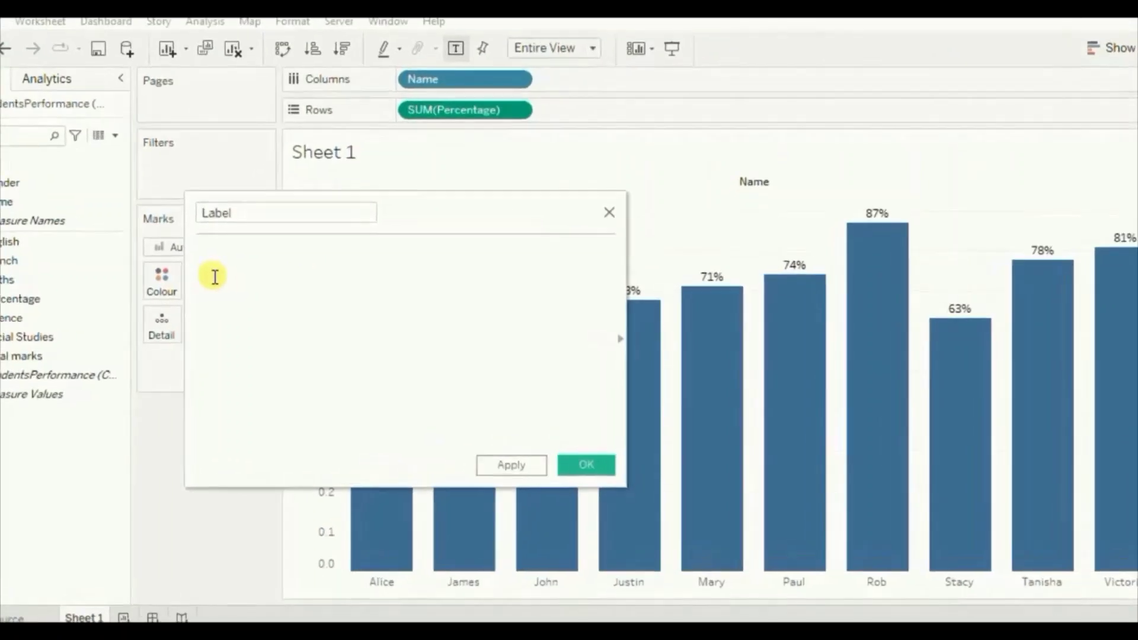
- Start the Label formula with SUM([Percentage])
{"action": "type", "text": "sum"}
{"action": "key", "text": "Return"}
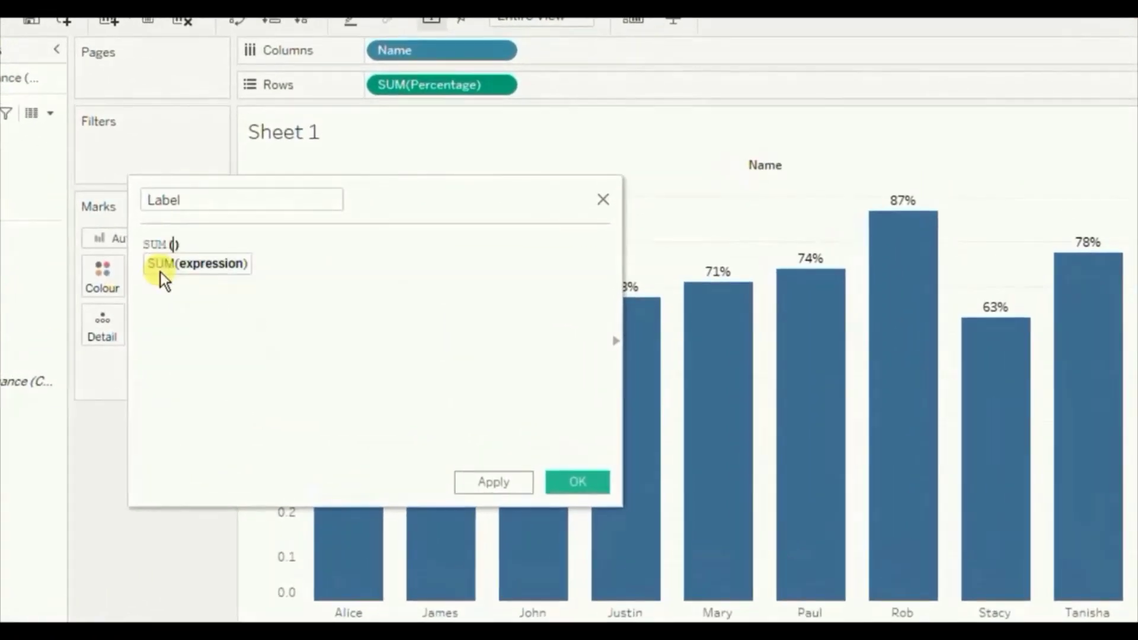
{"action": "type", "text": "perce"}
{"action": "key", "text": "Return"}
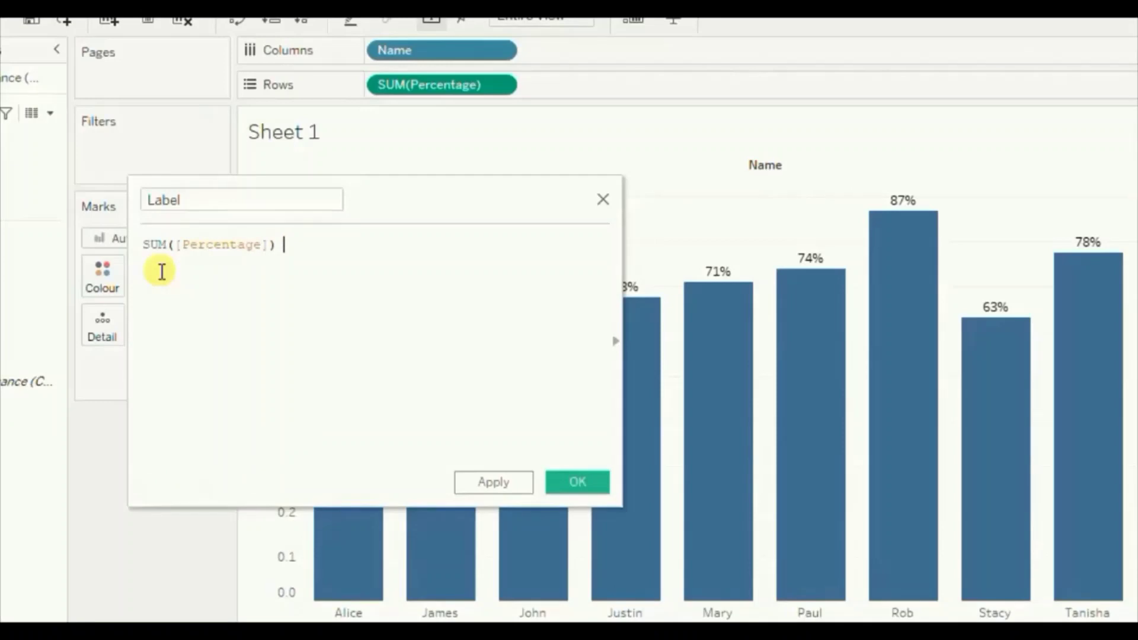
- Extend the Label formula with + WINDOW_MAX(SUM([Percentage]))*0.1
{"action": "type", "text": "+ wind"}
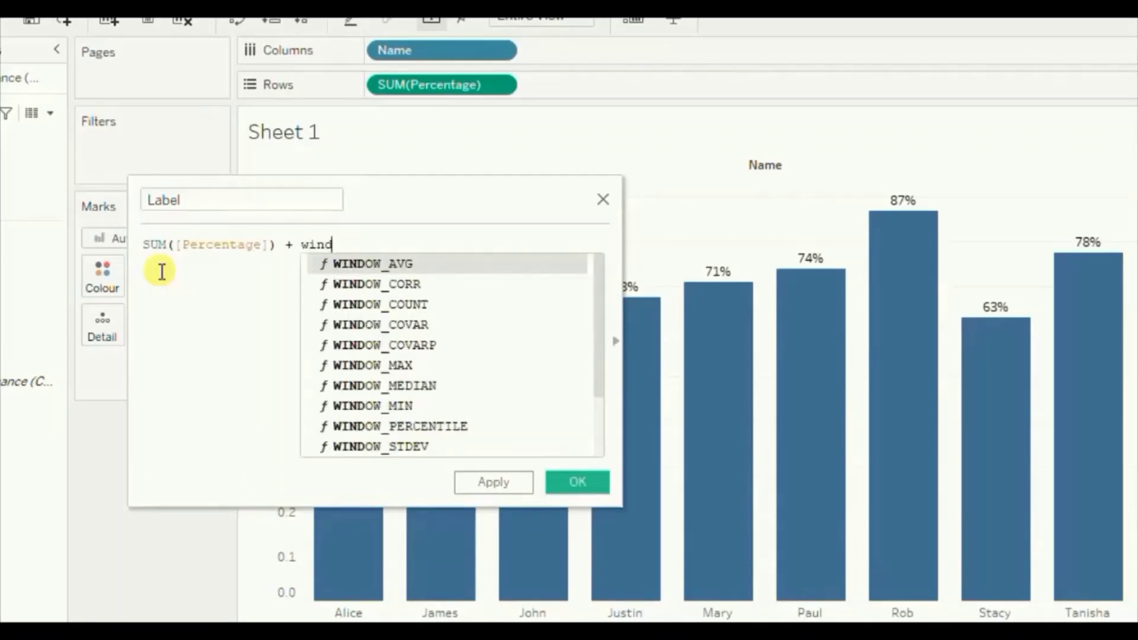
{"action": "key", "text": "Down"}
{"action": "key", "text": "Down"}
{"action": "key", "text": "Down"}
{"action": "key", "text": "Down"}
{"action": "key", "text": "Down"}
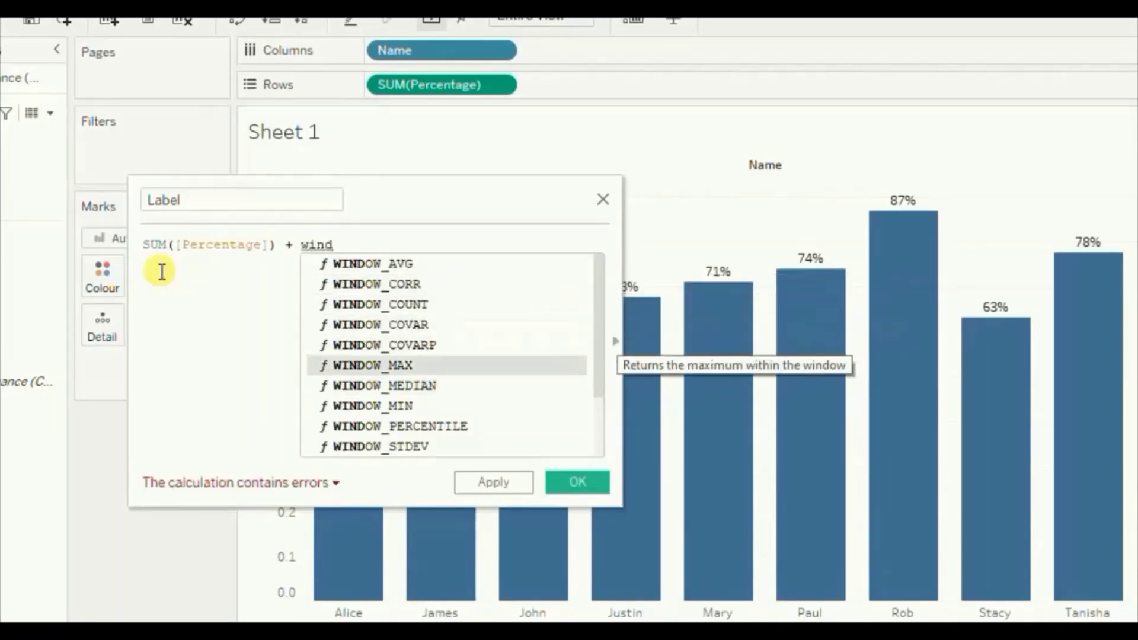
{"action": "key", "text": "Return"}
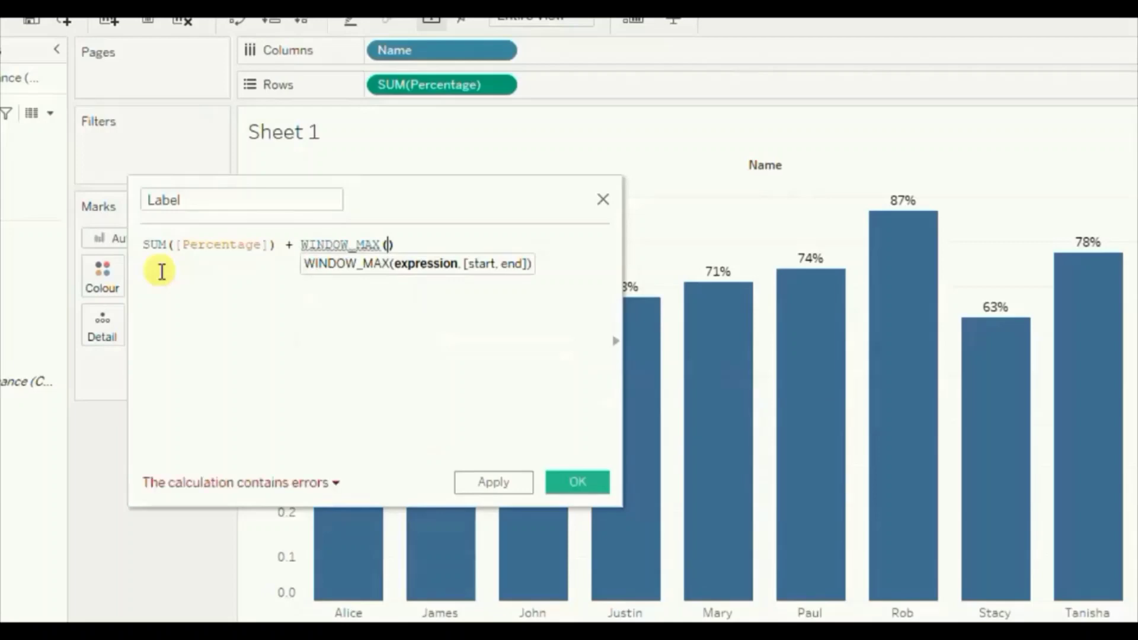
{"action": "type", "text": "sum"}
{"action": "key", "text": "Return"}
{"action": "type", "text": "per"}
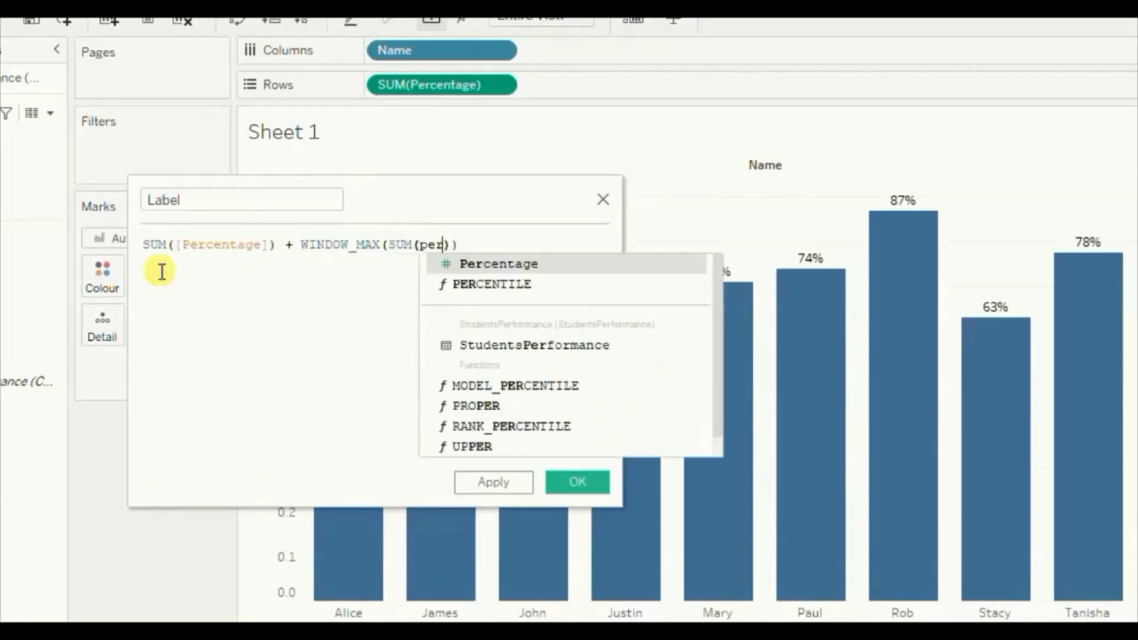
{"action": "key", "text": "Return"}
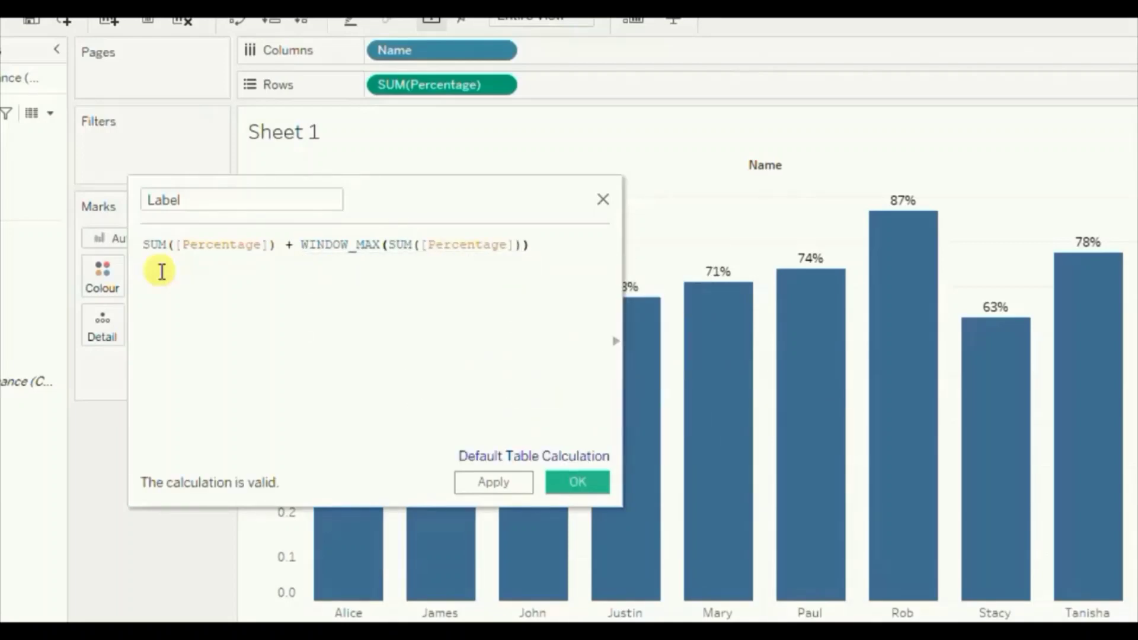
{"action": "type", "text": "*0.1"}
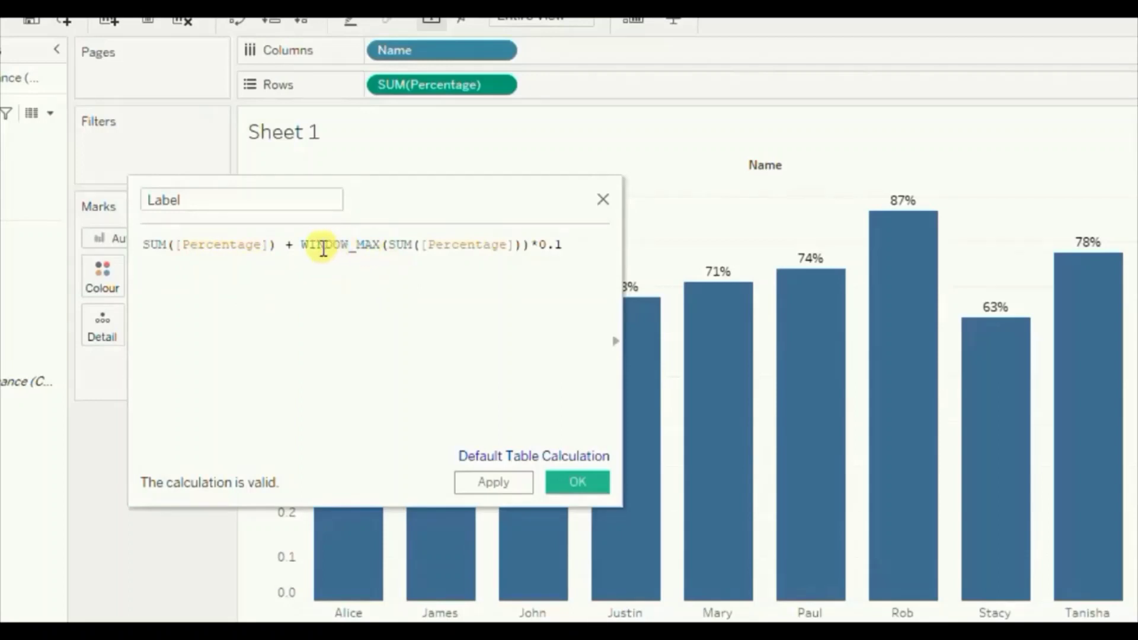
- Examine the WINDOW_MAX term and its 0.1 multiplier in the Label formula, consulting the function's description
{"action": "left_click_drag", "start_coordinate": [302, 244], "coordinate": [523, 245]}
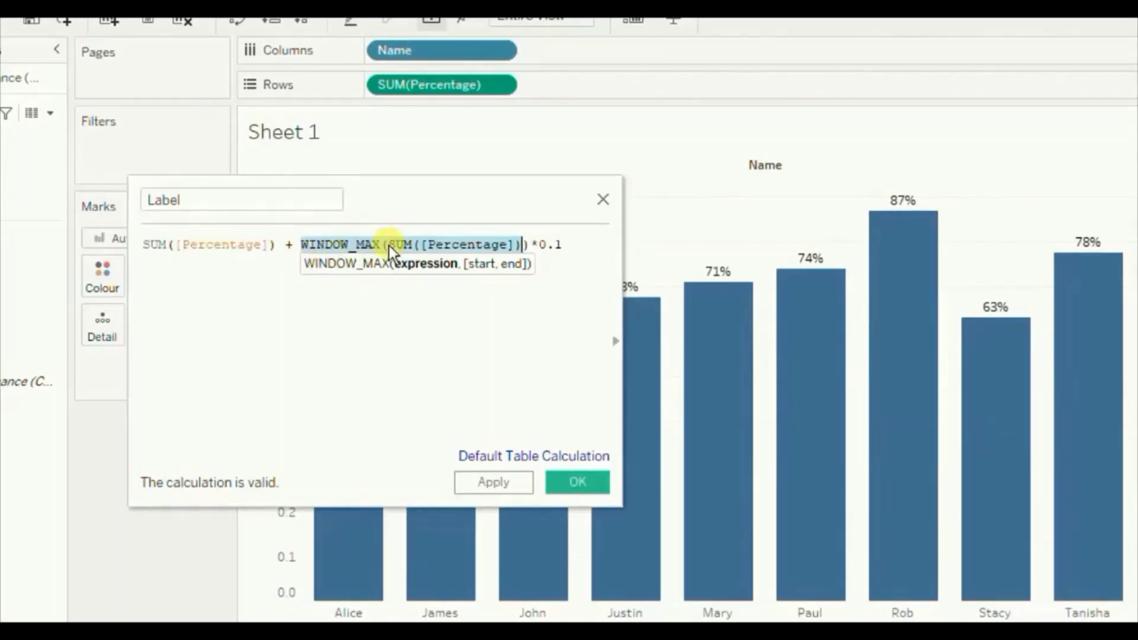
{"action": "left_click", "coordinate": [614, 347]}
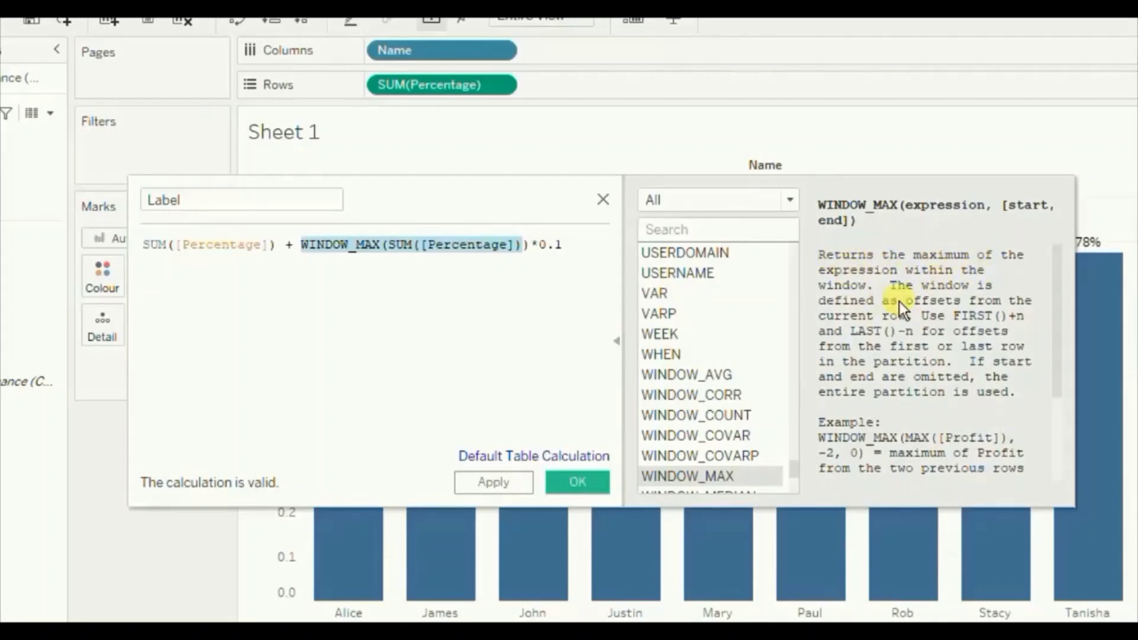
{"action": "left_click", "coordinate": [616, 336]}
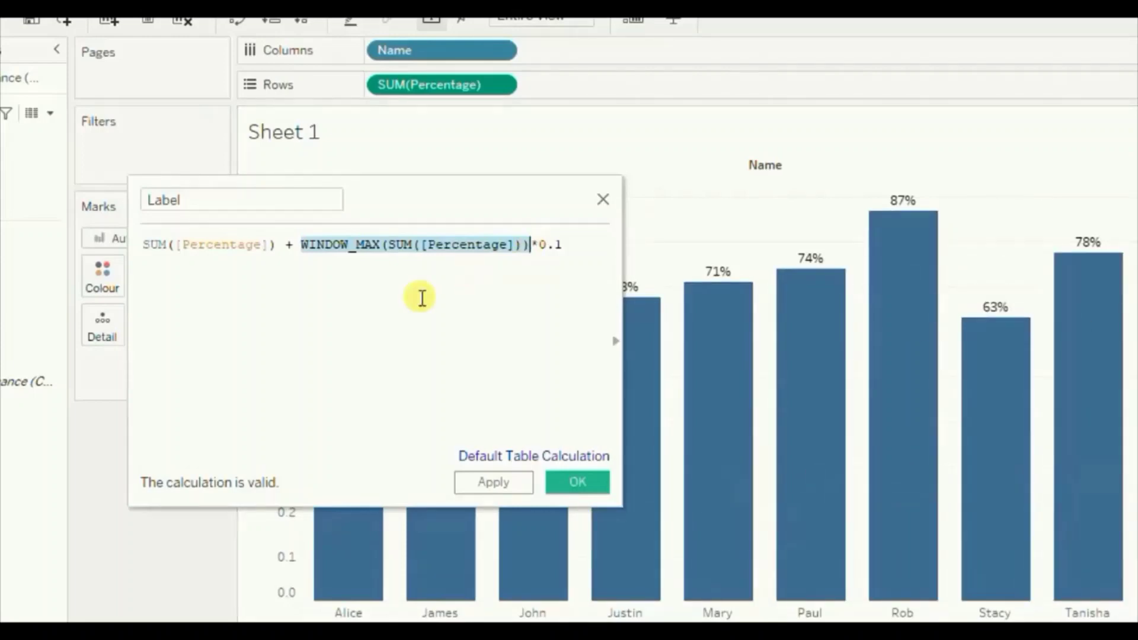
{"action": "key", "text": "End"}
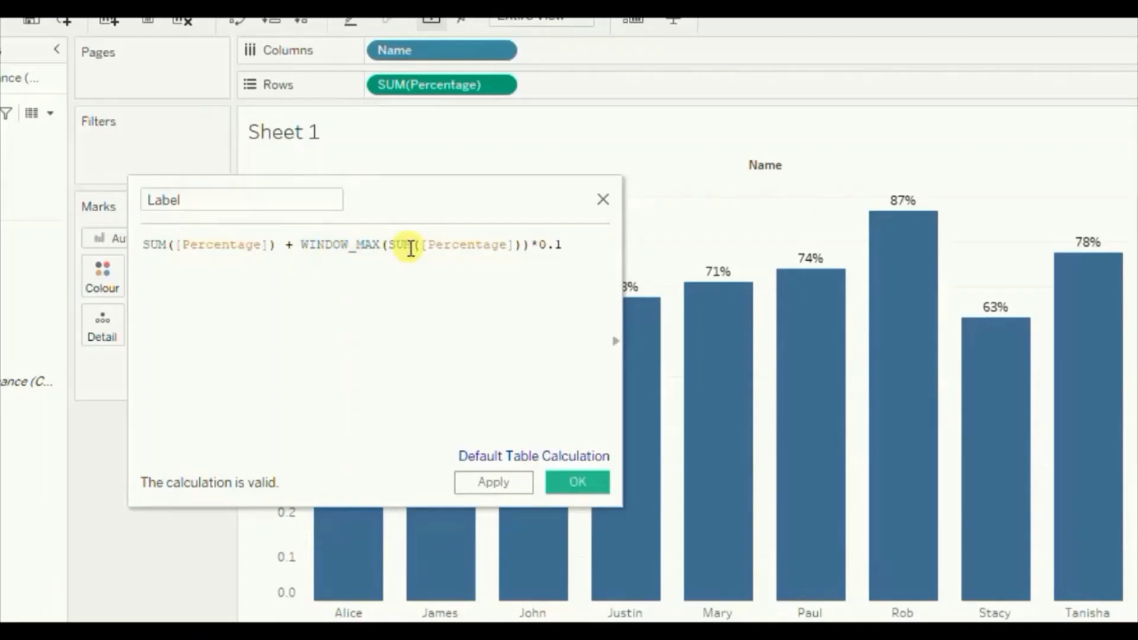
{"action": "left_click_drag", "start_coordinate": [396, 244], "coordinate": [563, 244]}
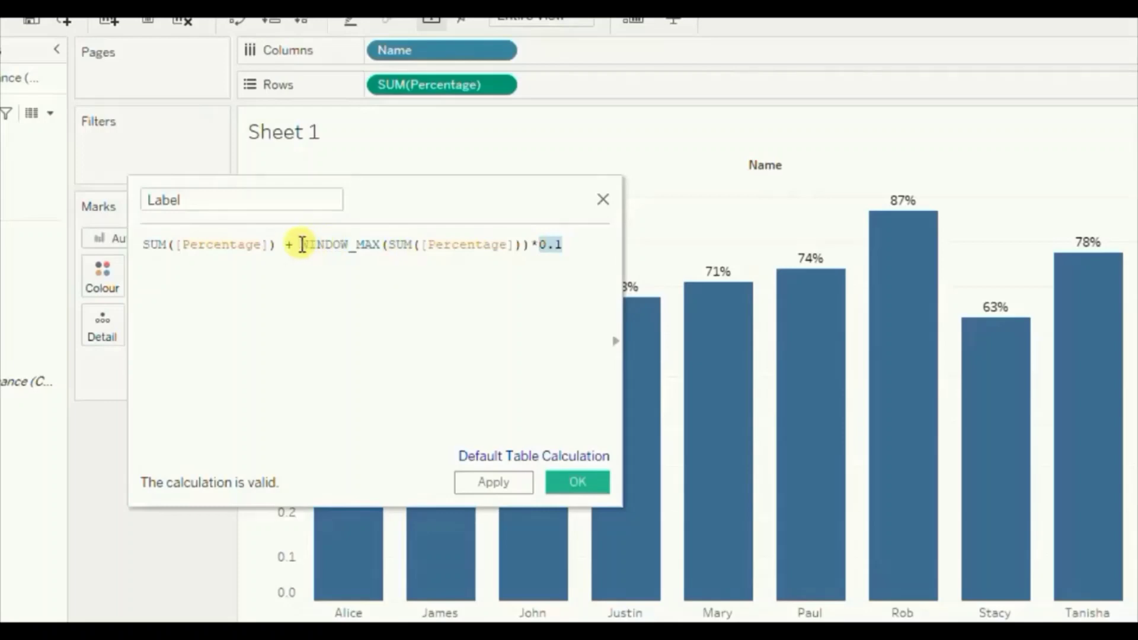
{"action": "left_click_drag", "start_coordinate": [301, 245], "coordinate": [486, 237]}
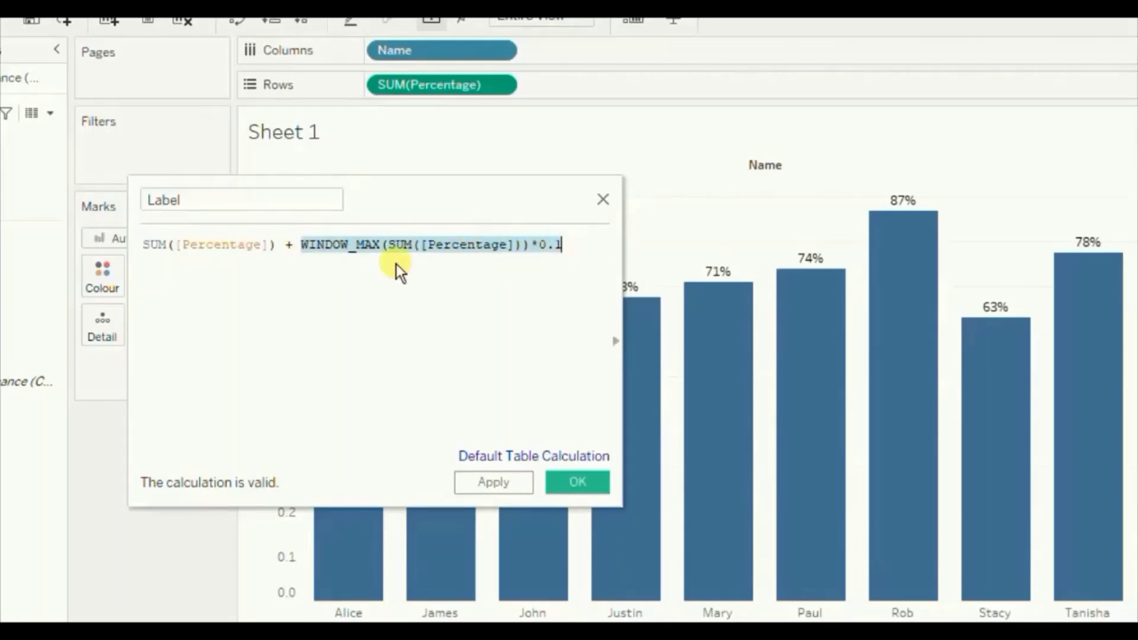
- Review the Label formula and its SUM([Percentage]) term, and save the calculated field
{"action": "left_click", "coordinate": [142, 243]}
{"action": "key", "text": "shift+End"}
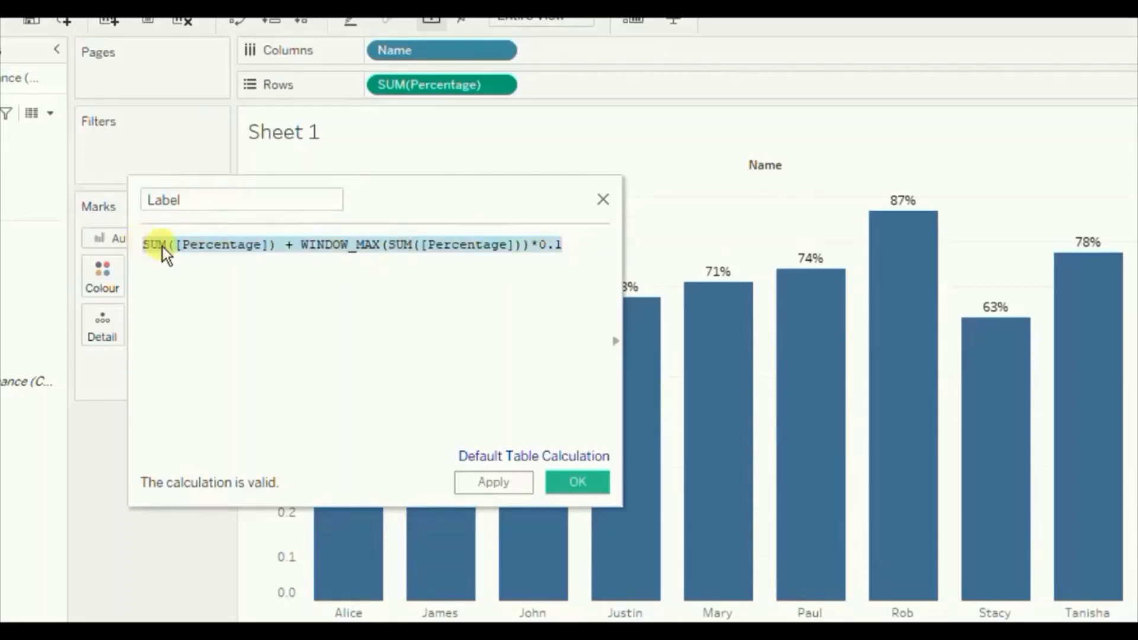
{"action": "left_click", "coordinate": [142, 245]}
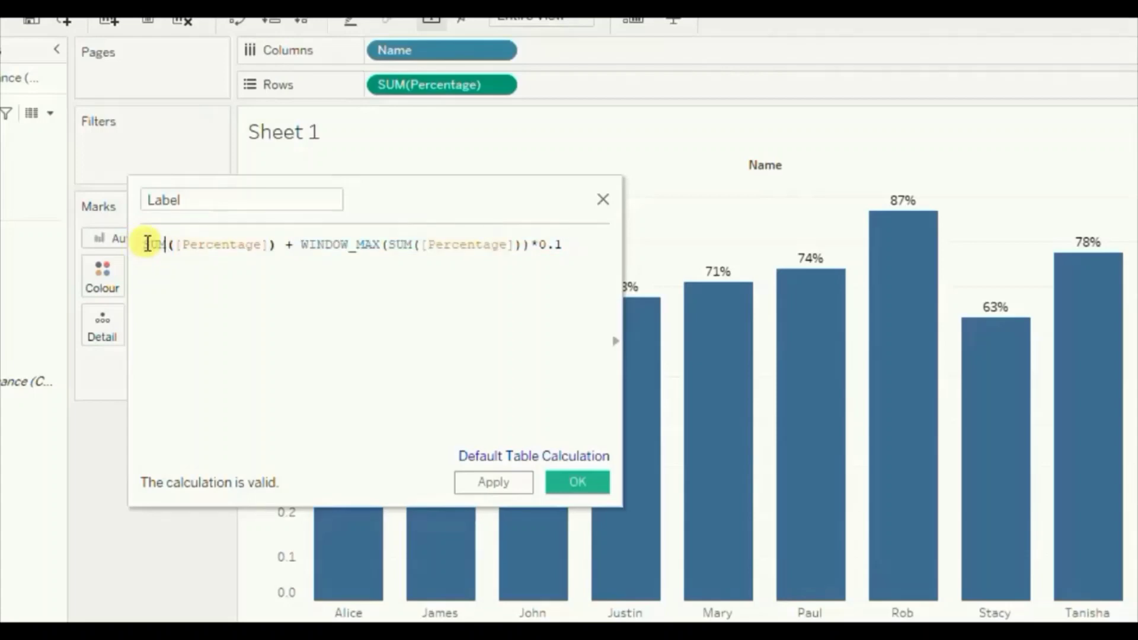
{"action": "left_click_drag", "start_coordinate": [142, 245], "coordinate": [276, 244]}
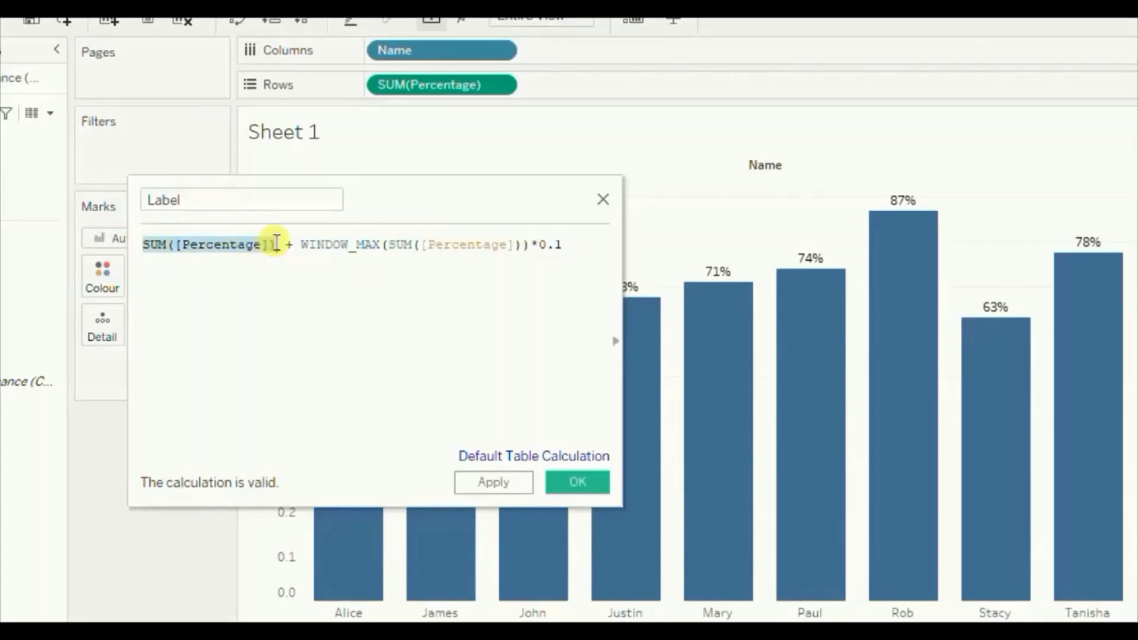
{"action": "mouse_move", "coordinate": [713, 350]}
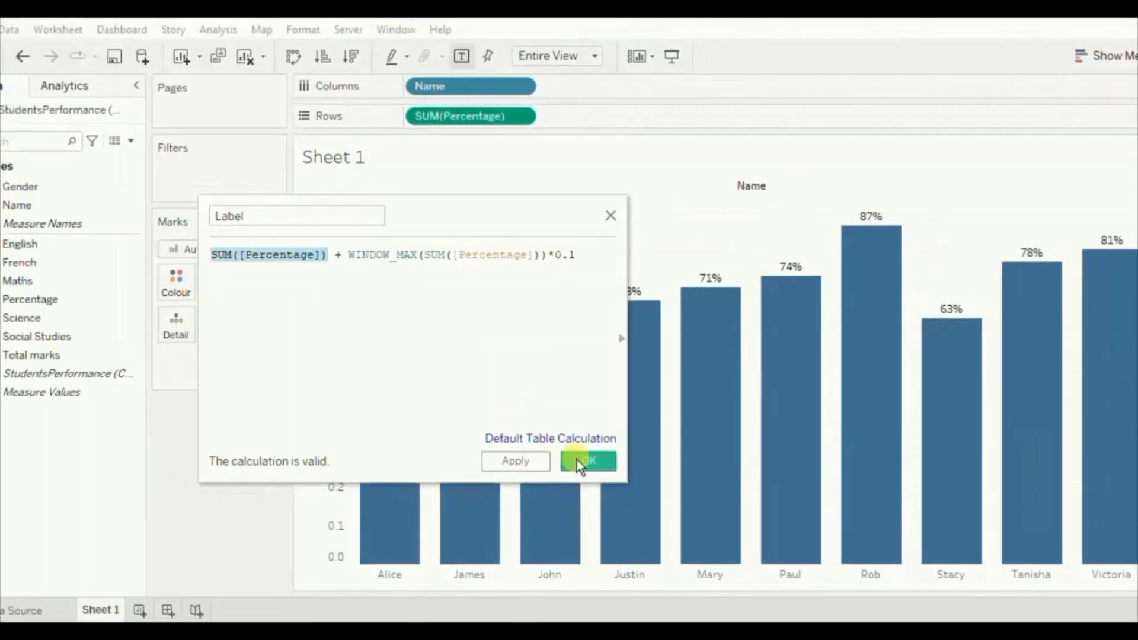
{"action": "left_click", "coordinate": [578, 460]}
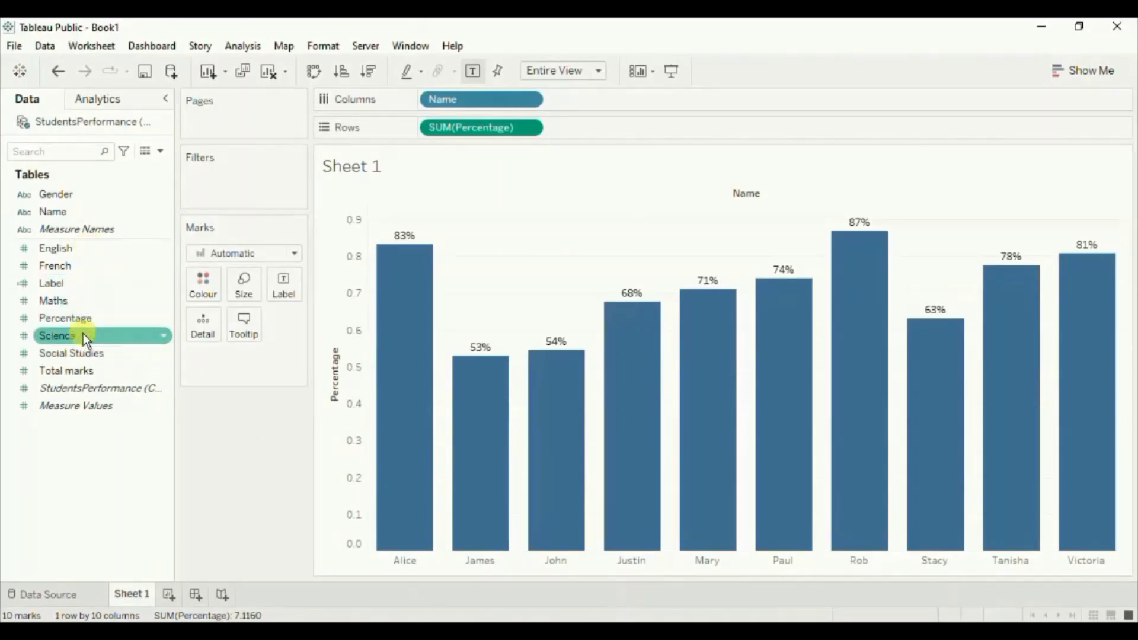
- Duplicate the Label field and reduce the copy's formula to WINDOW_MAX(SUM([Percentage]))*0.1
{"action": "right_click", "coordinate": [159, 279]}
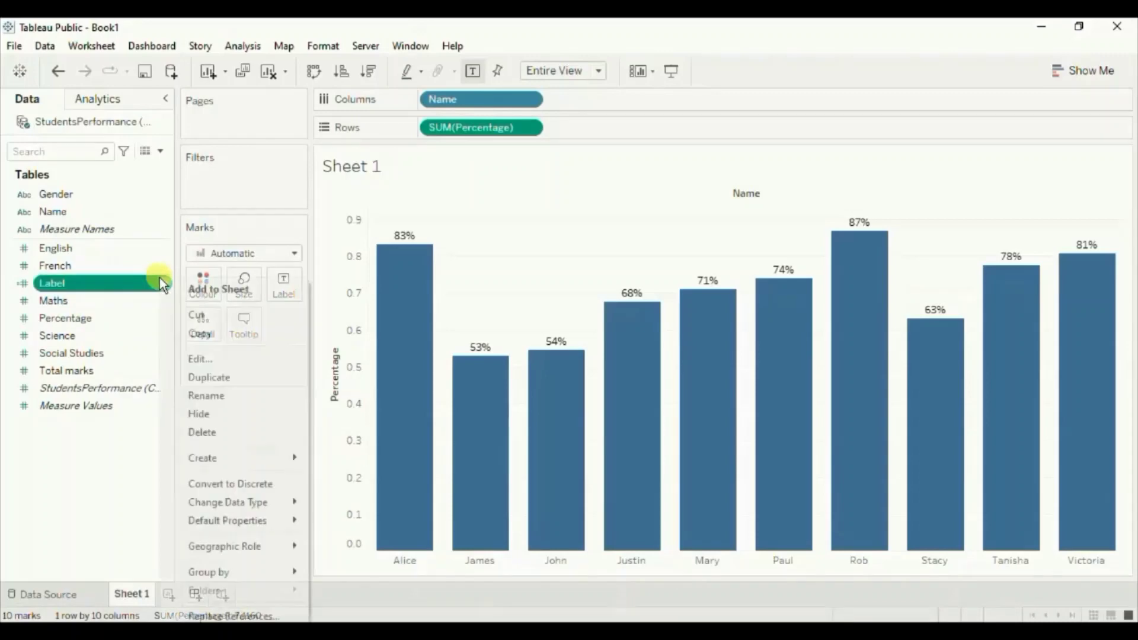
{"action": "left_click", "coordinate": [220, 375]}
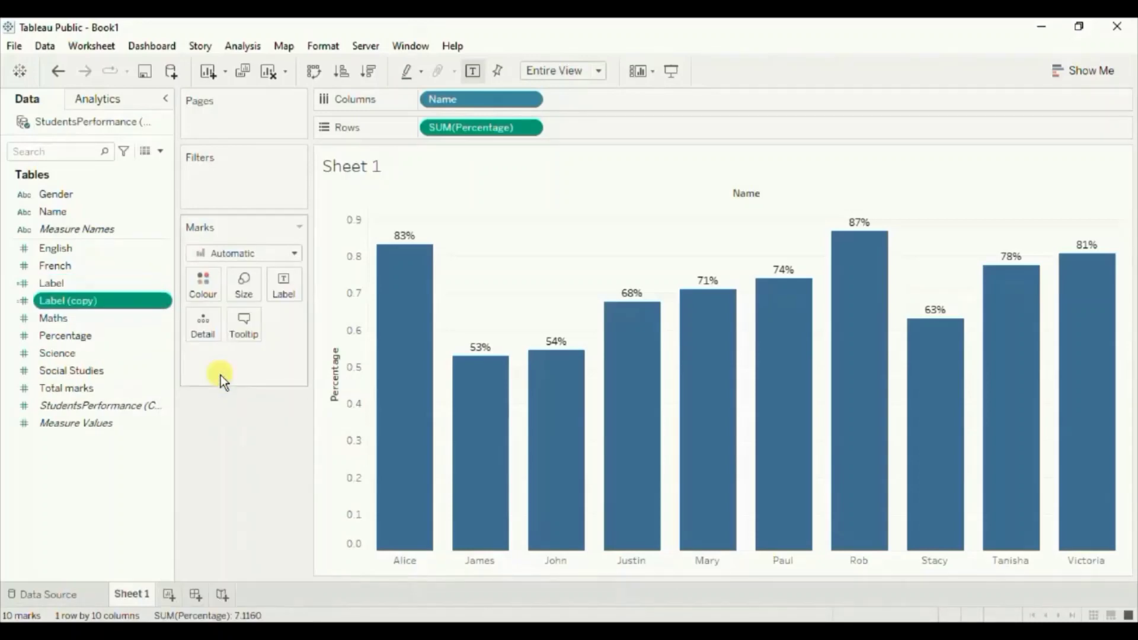
{"action": "right_click", "coordinate": [165, 297]}
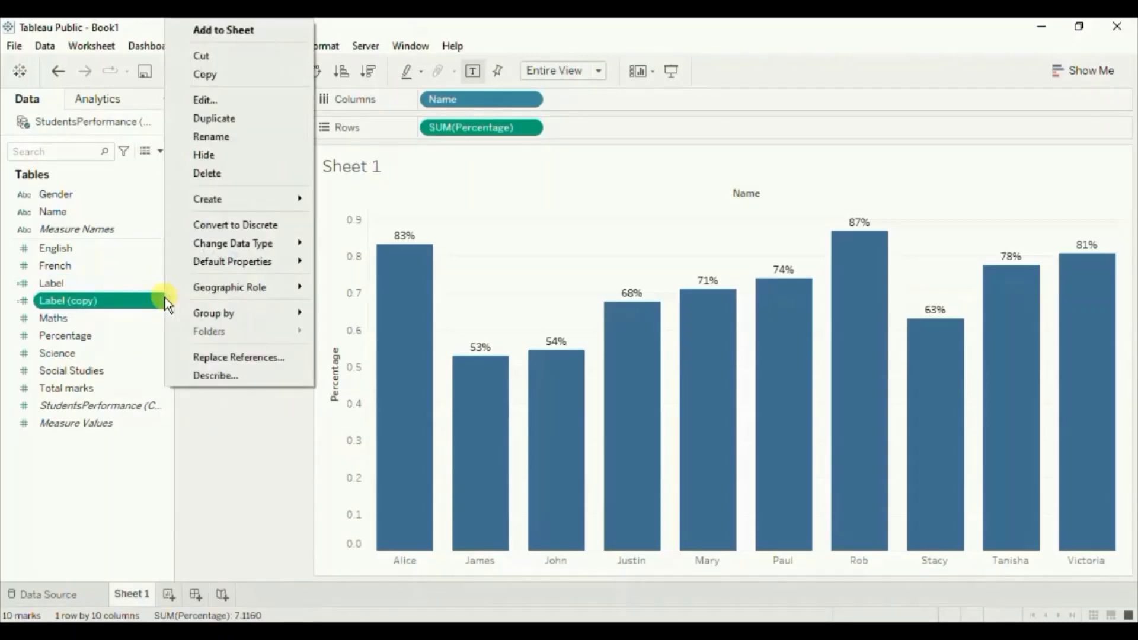
{"action": "left_click", "coordinate": [216, 96]}
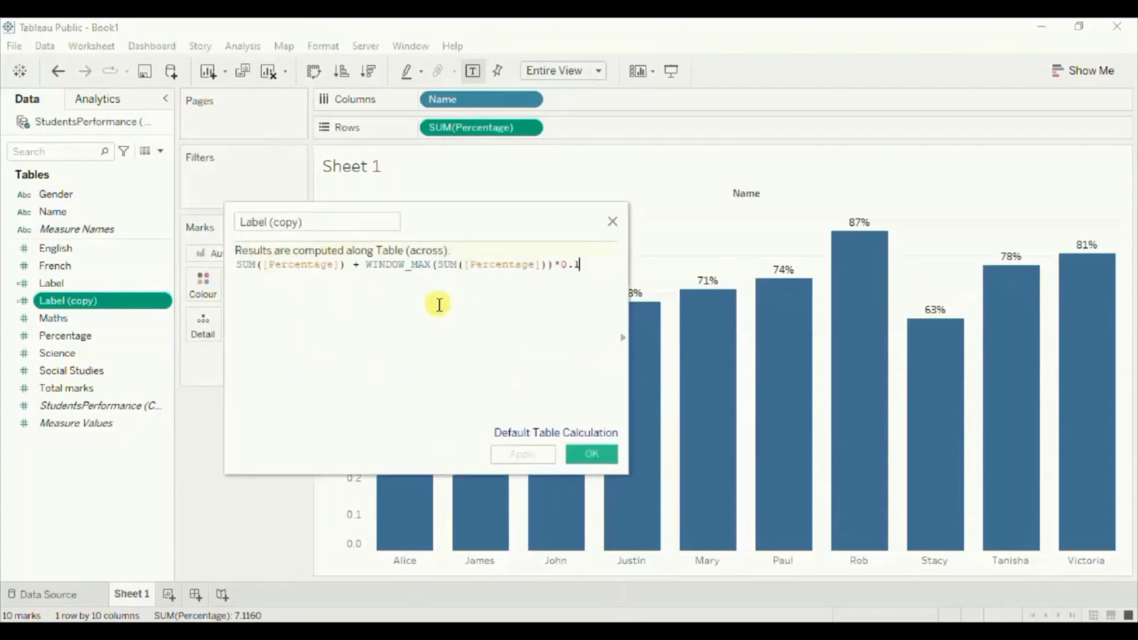
{"action": "left_click_drag", "start_coordinate": [360, 265], "coordinate": [240, 267]}
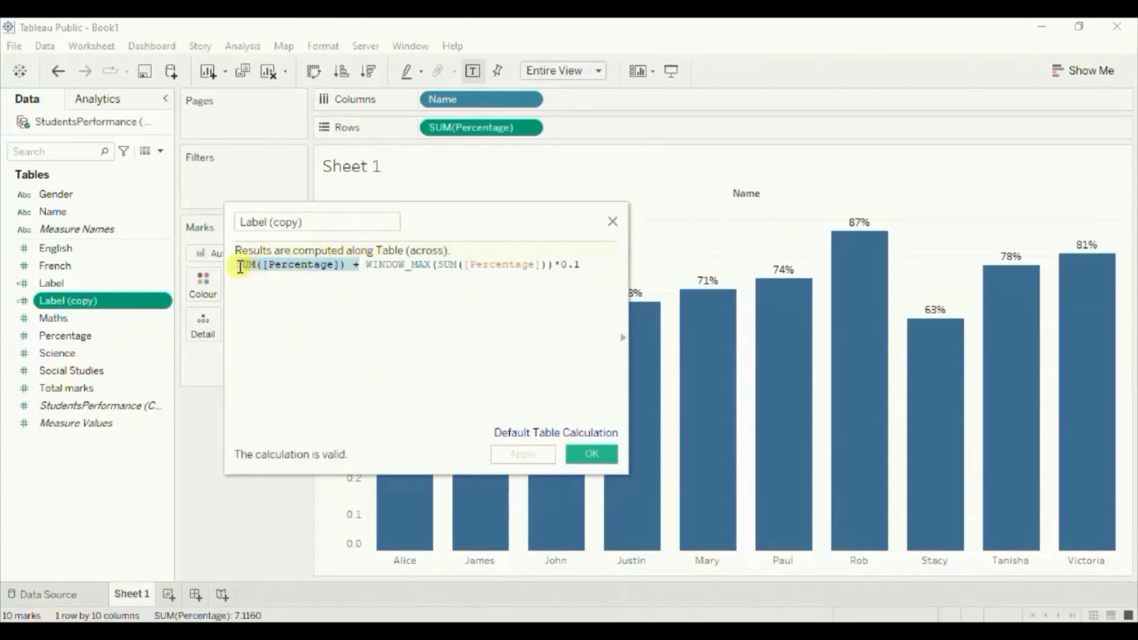
{"action": "key", "text": "BackSpace"}
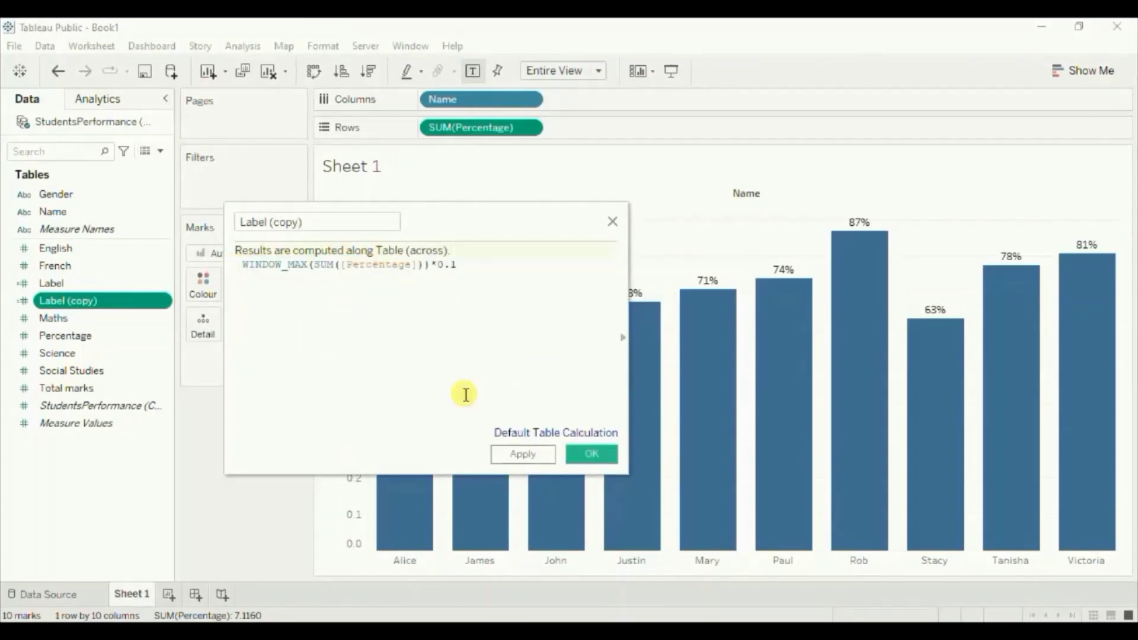
{"action": "left_click", "coordinate": [578, 453]}
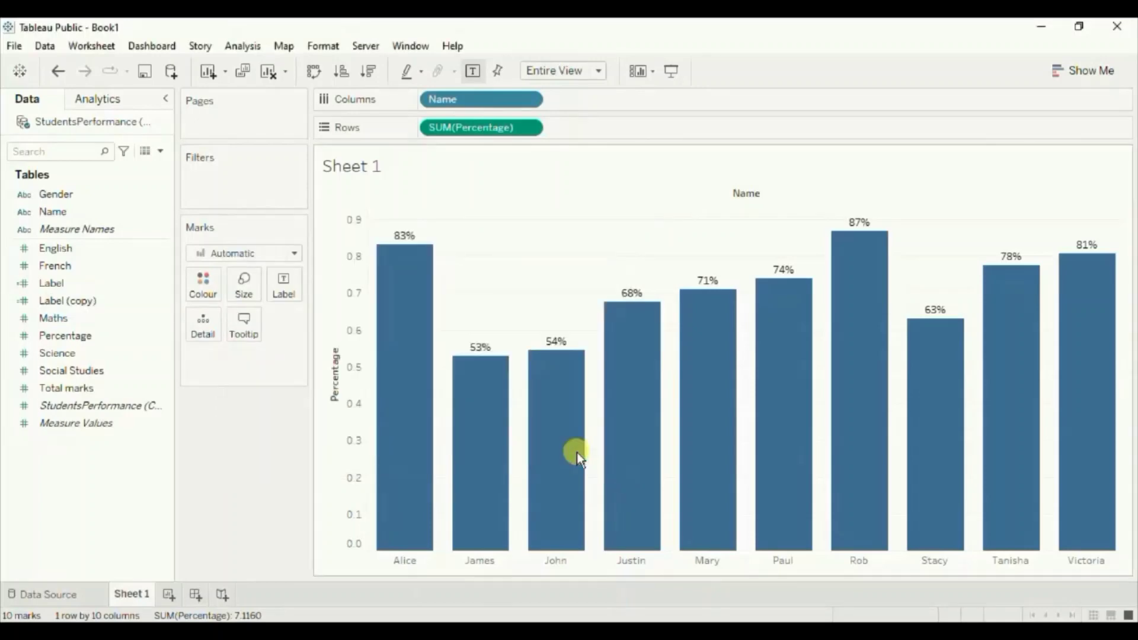
- Add Label (copy) to Rows after SUM(Percentage) to chart the window-maximum term on its own
{"action": "mouse_move", "coordinate": [395, 246]}
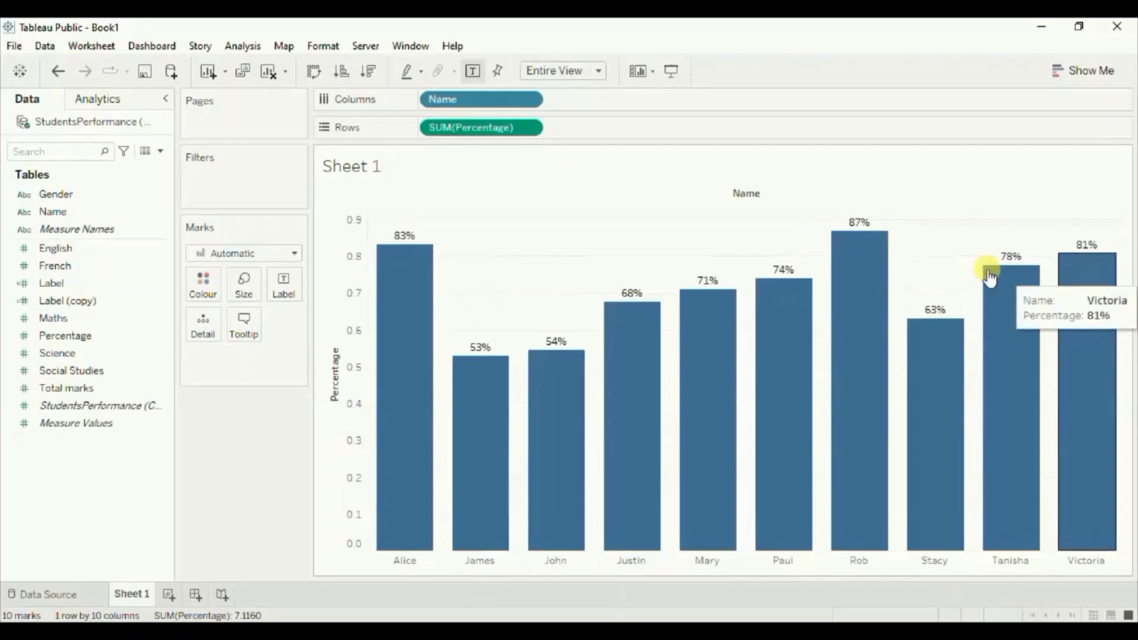
{"action": "mouse_move", "coordinate": [857, 256]}
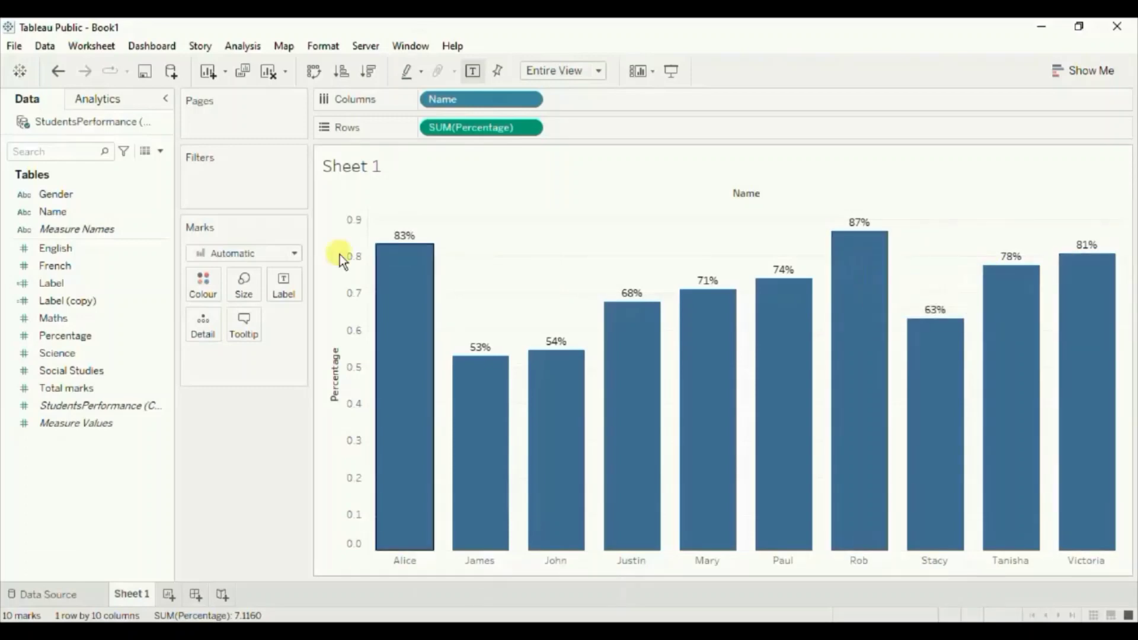
{"action": "left_click", "coordinate": [135, 300]}
{"action": "left_click_drag", "start_coordinate": [63, 301], "coordinate": [571, 137]}
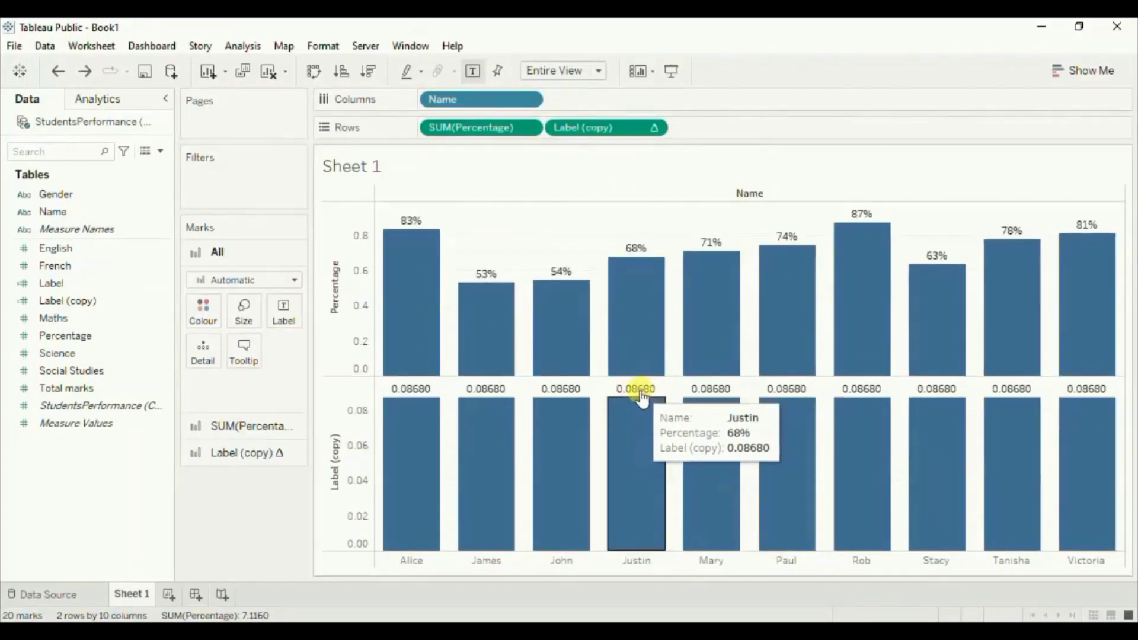
- Format the Label (copy) numbers in the chart as percentages with 1 decimal place and close the formatting options
{"action": "right_click", "coordinate": [596, 130]}
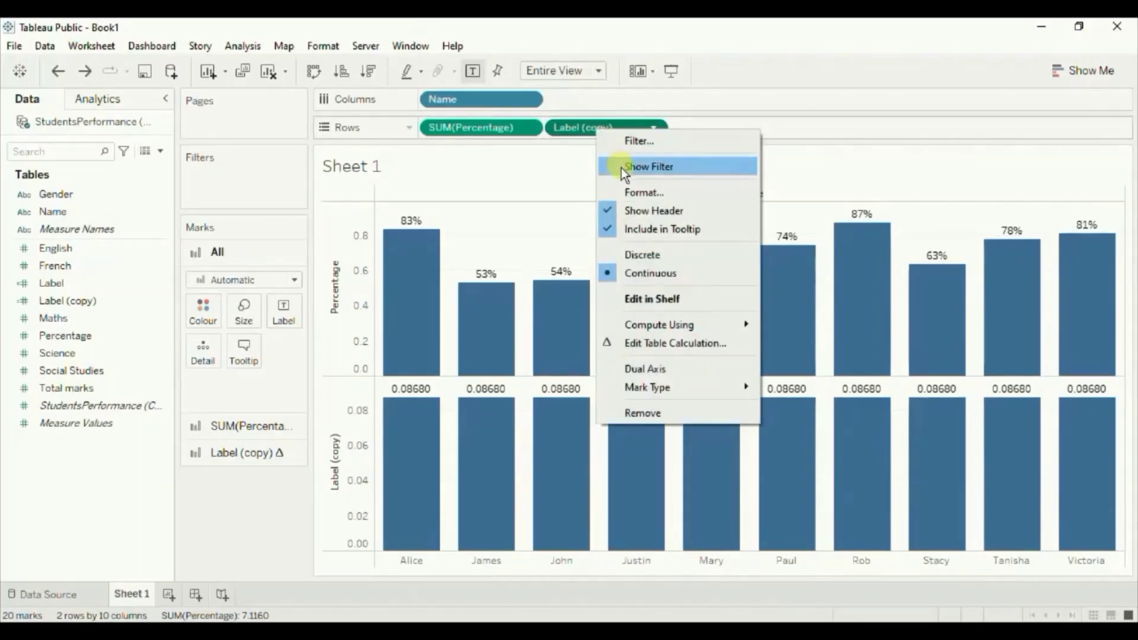
{"action": "left_click", "coordinate": [631, 191]}
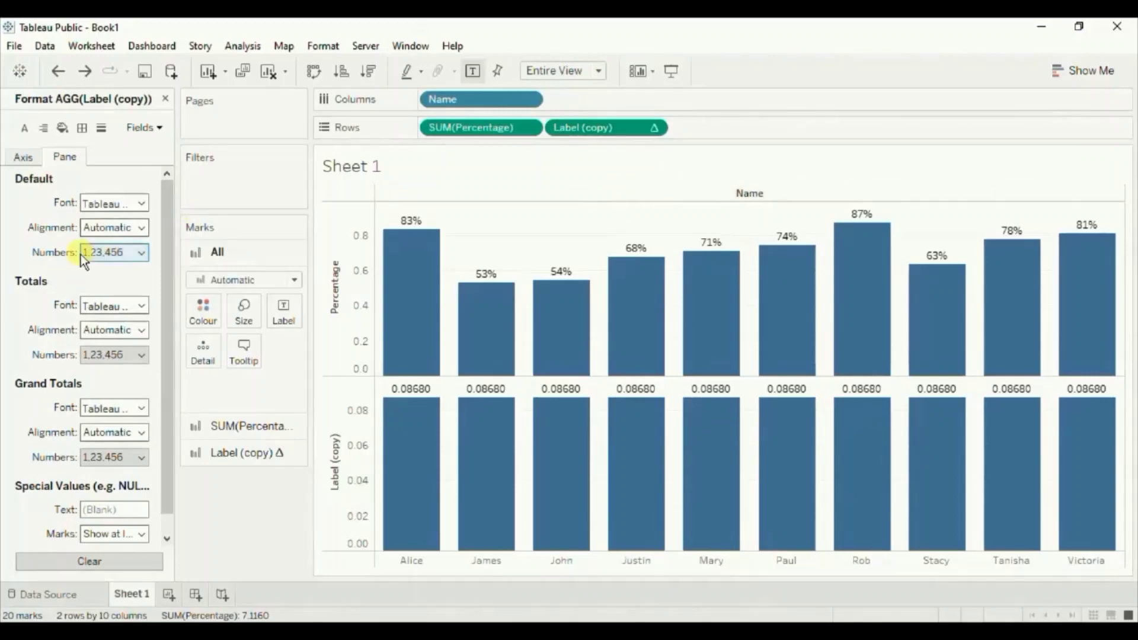
{"action": "left_click", "coordinate": [94, 254]}
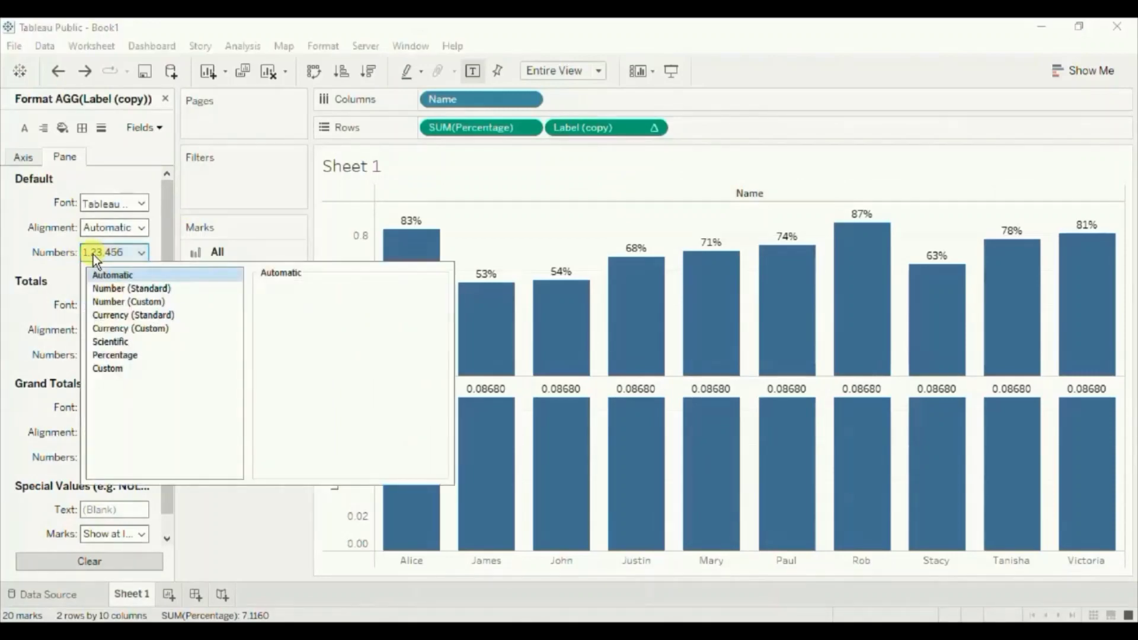
{"action": "left_click", "coordinate": [110, 353]}
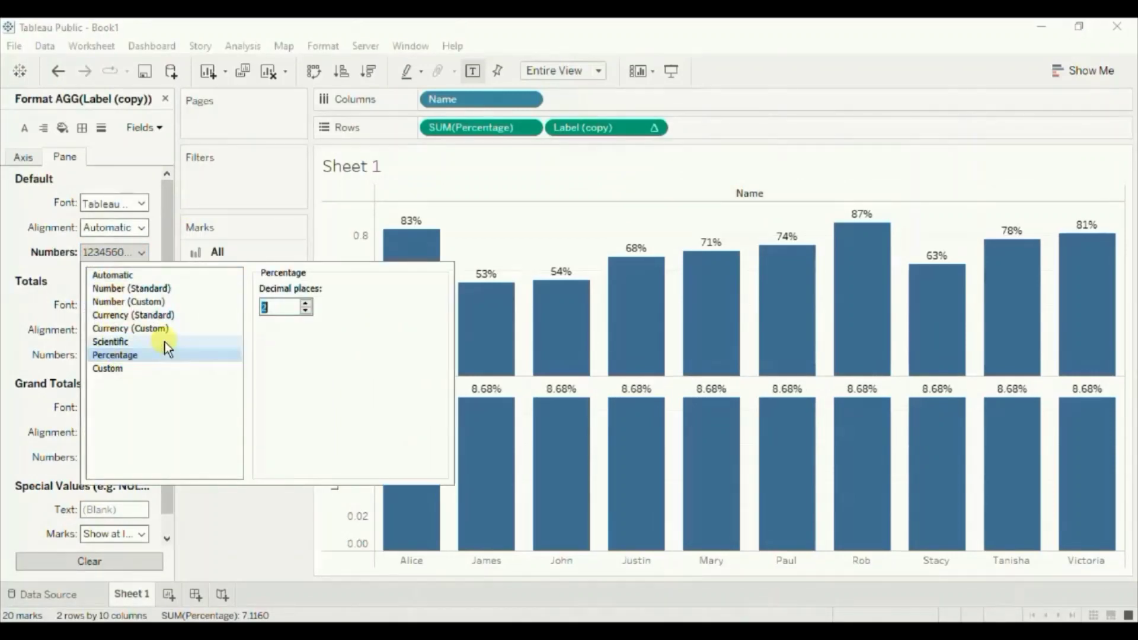
{"action": "left_click", "coordinate": [305, 312]}
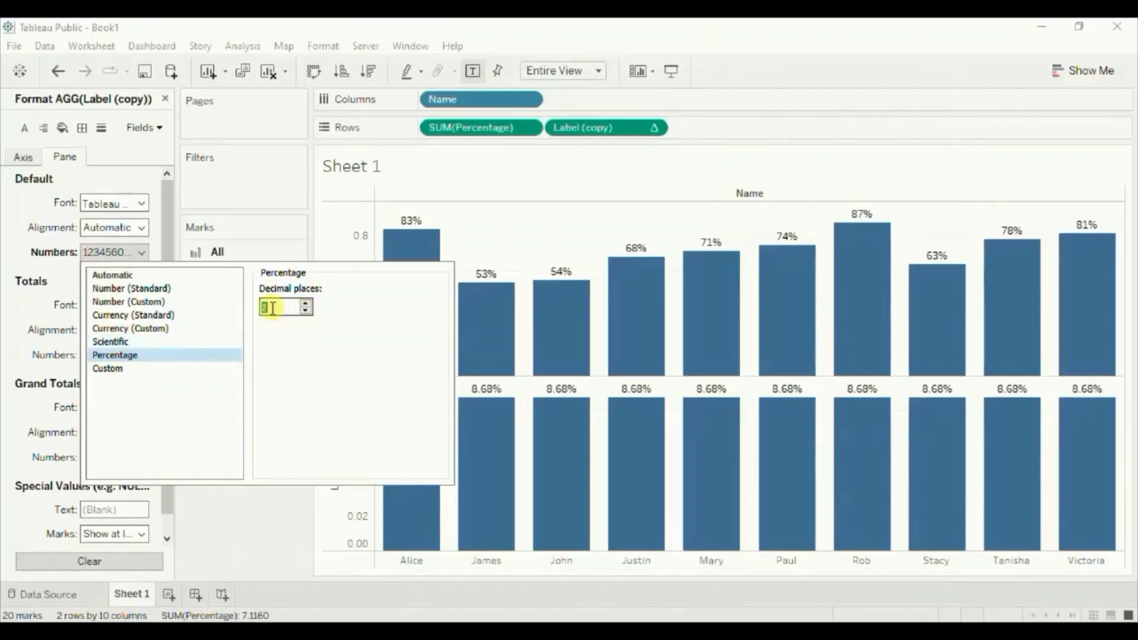
{"action": "left_click", "coordinate": [305, 311]}
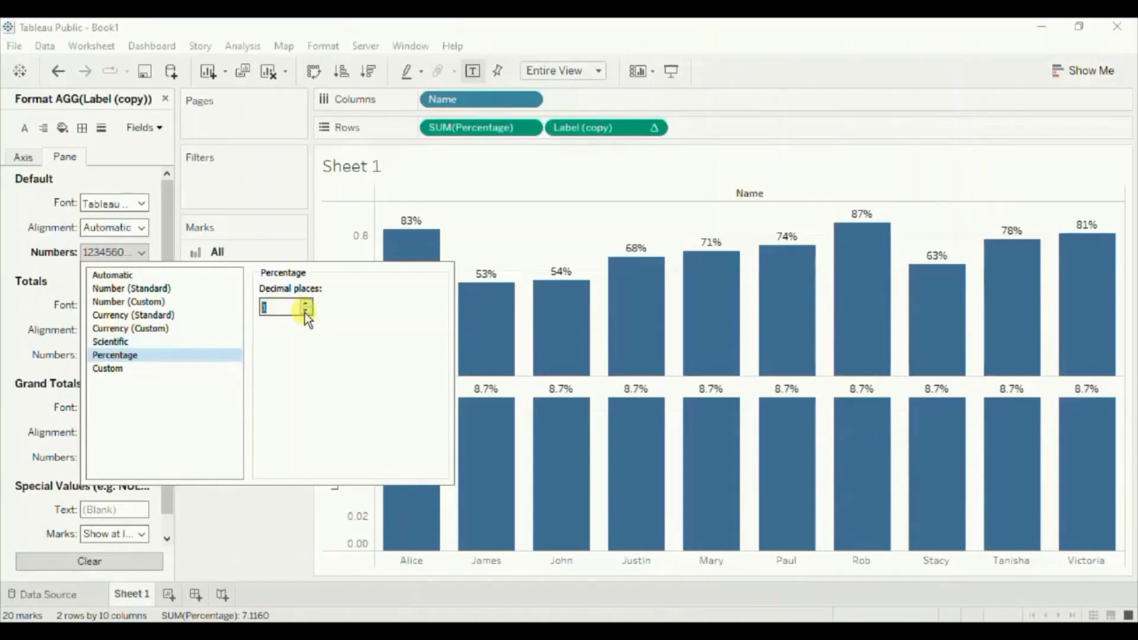
{"action": "left_click", "coordinate": [265, 514]}
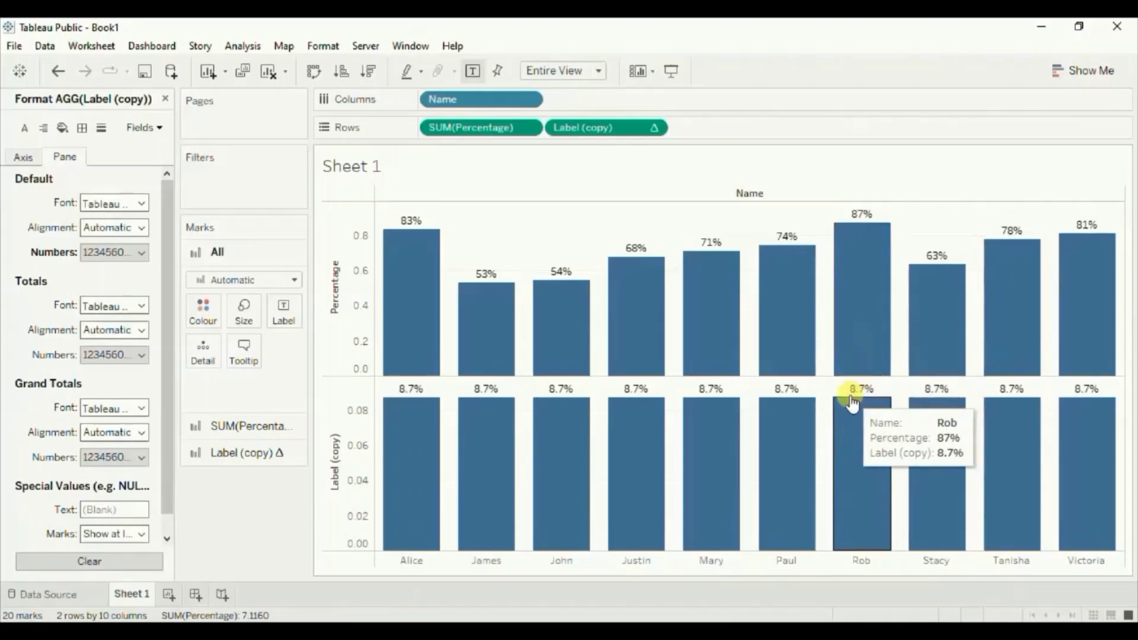
{"action": "left_click", "coordinate": [164, 98]}
- Add Label to Rows after Label (copy) and format its numbers as percentages with 0 decimal places
{"action": "left_click", "coordinate": [42, 285]}
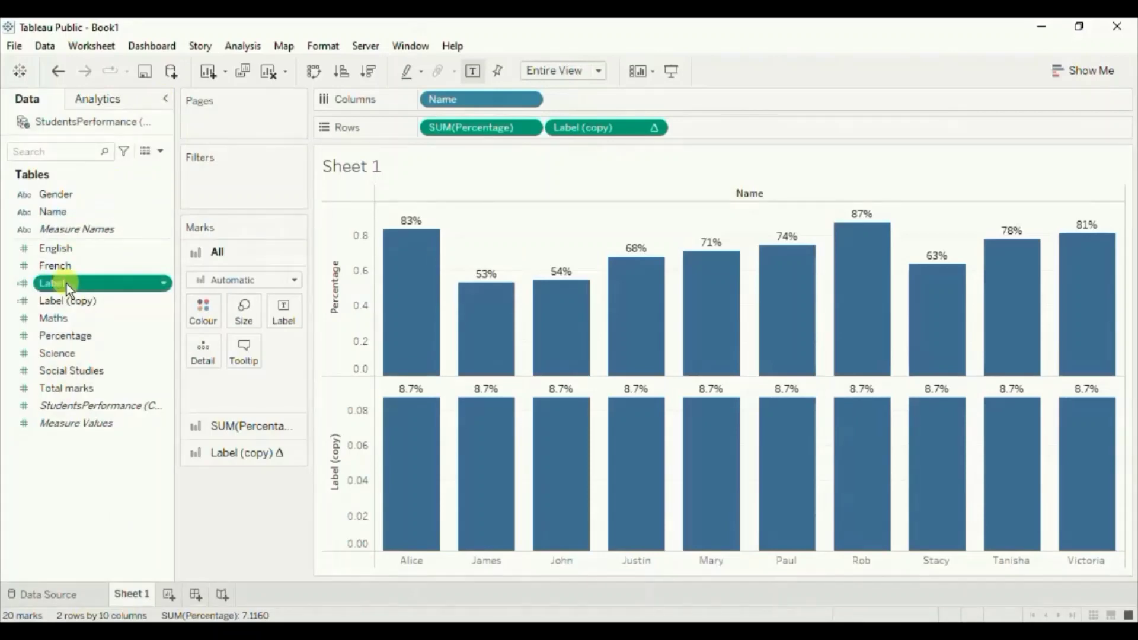
{"action": "left_click_drag", "start_coordinate": [66, 283], "coordinate": [738, 126]}
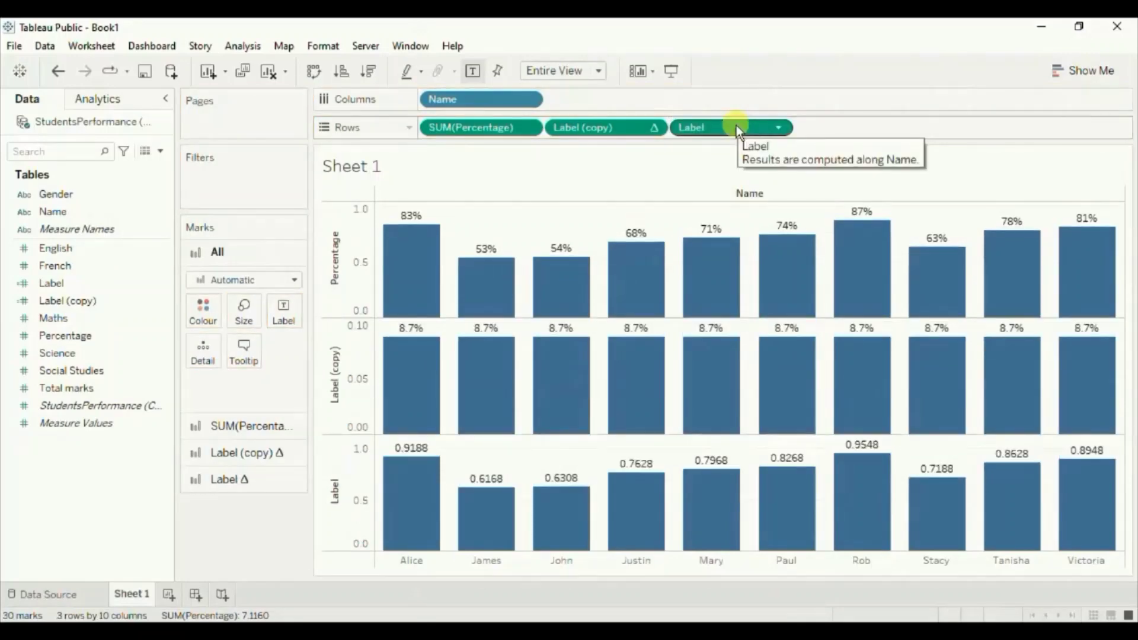
{"action": "right_click", "coordinate": [736, 126]}
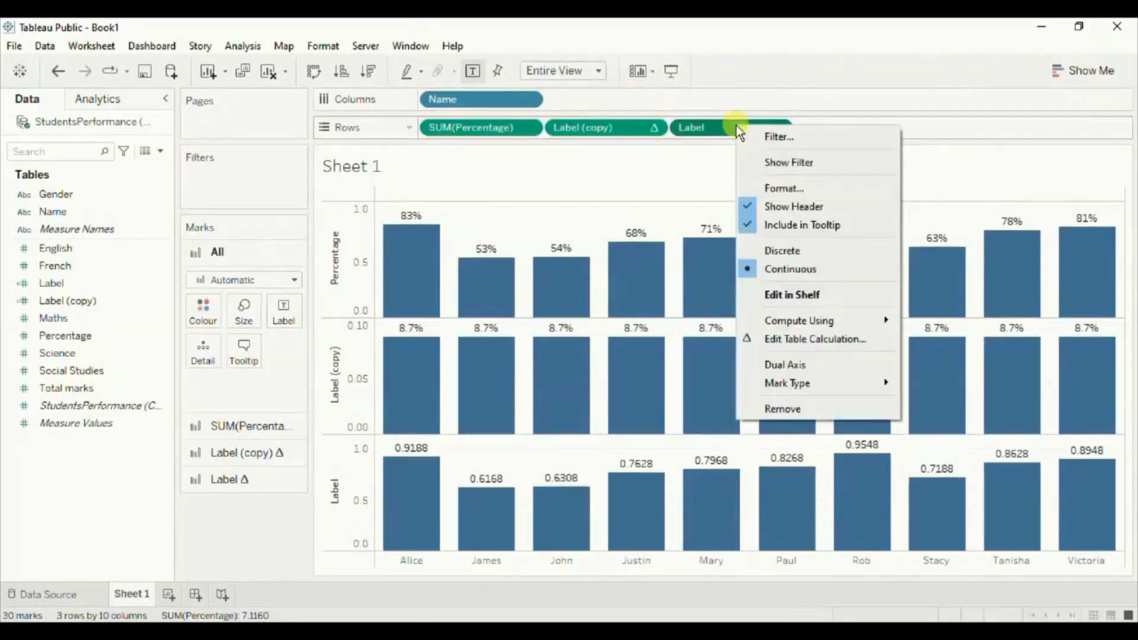
{"action": "left_click", "coordinate": [770, 188]}
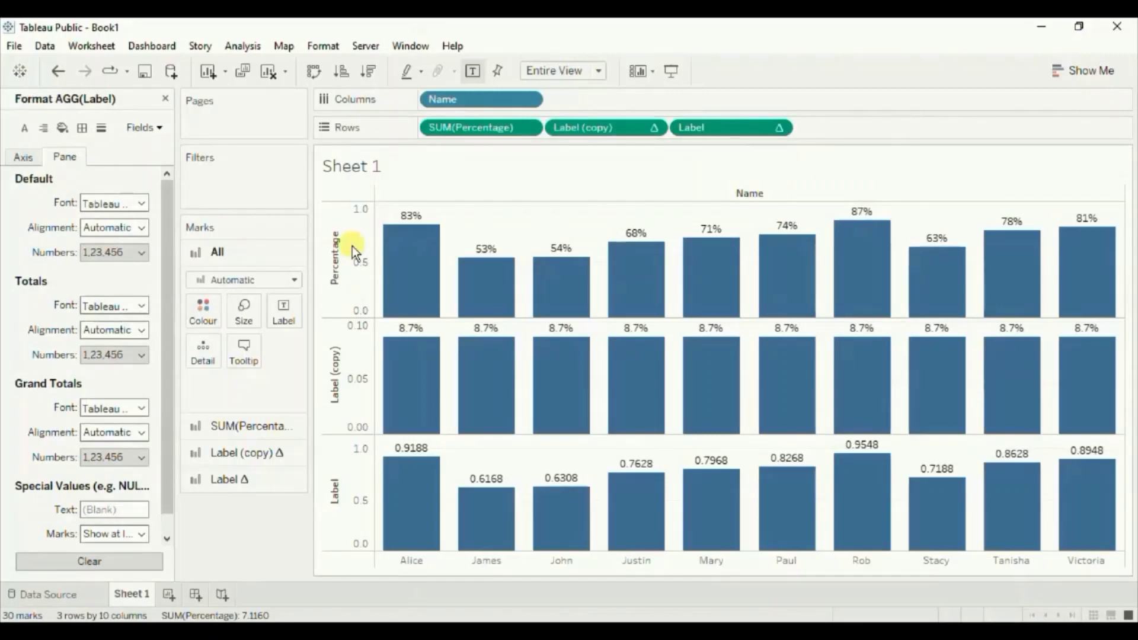
{"action": "left_click", "coordinate": [113, 251]}
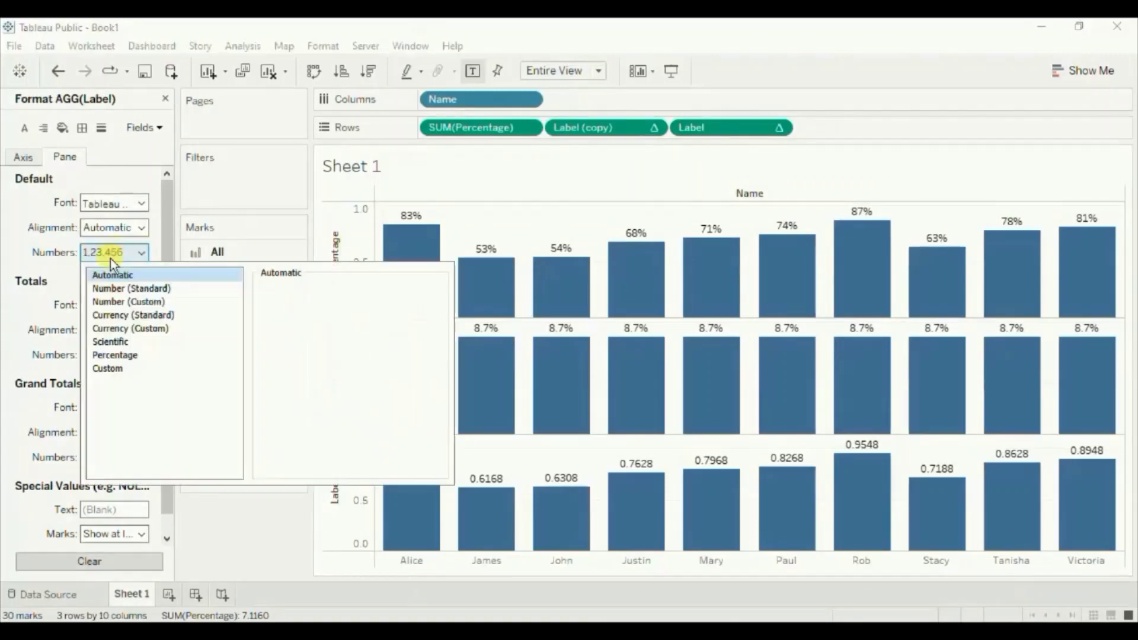
{"action": "left_click", "coordinate": [114, 355]}
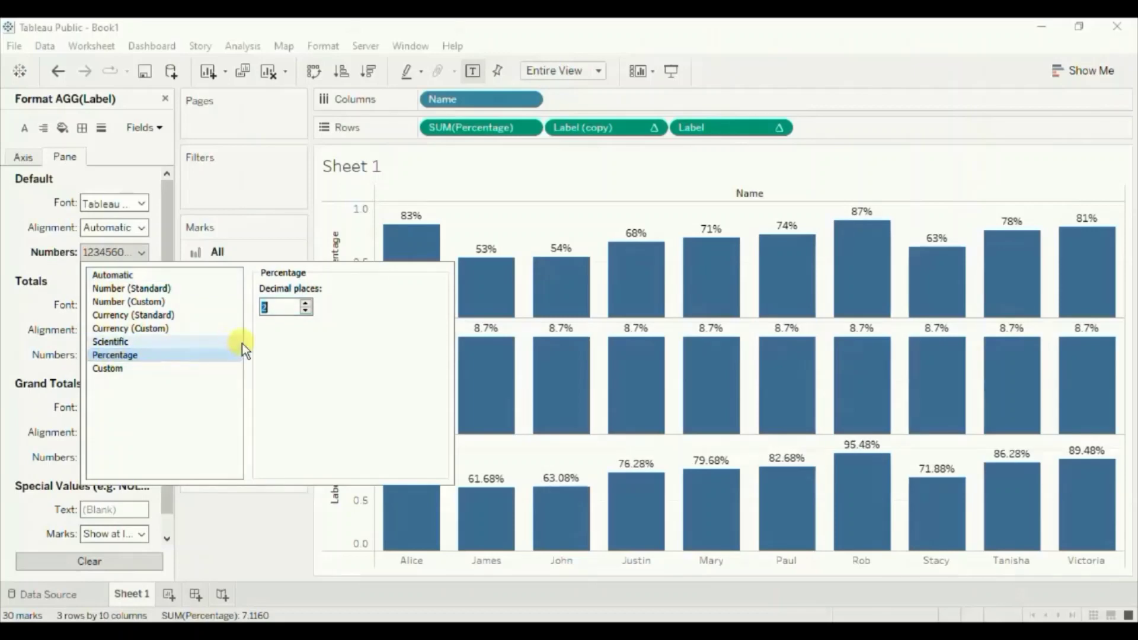
{"action": "left_click", "coordinate": [307, 311]}
{"action": "left_click", "coordinate": [307, 310]}
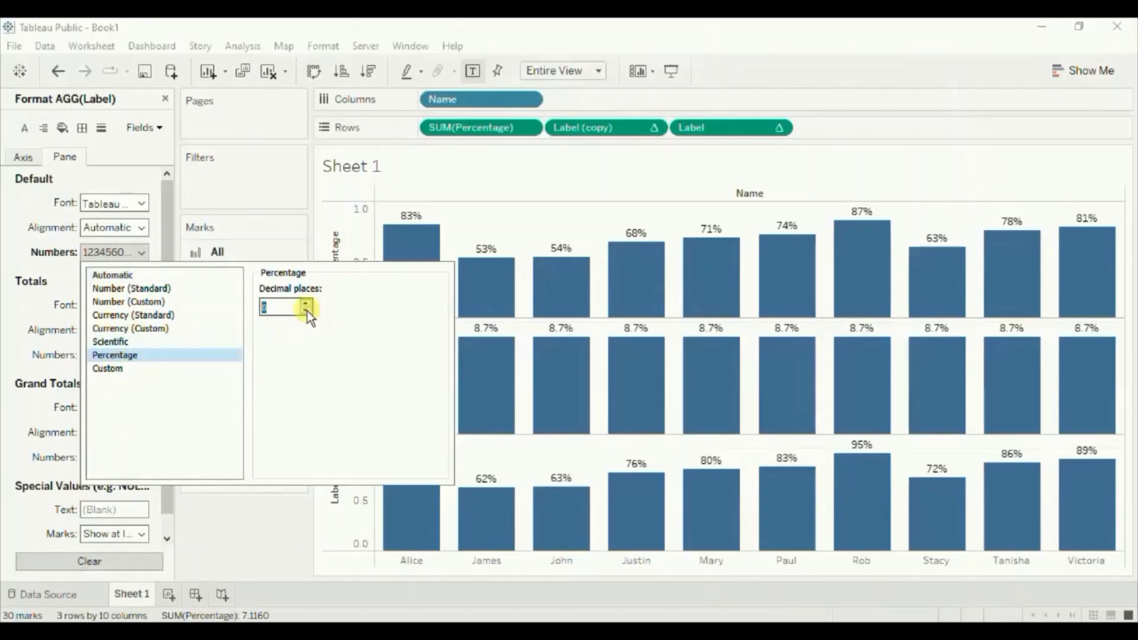
- Remove Label (copy) from Rows and combine Label with SUM(Percentage) as a dual axis
{"action": "mouse_move", "coordinate": [407, 353]}
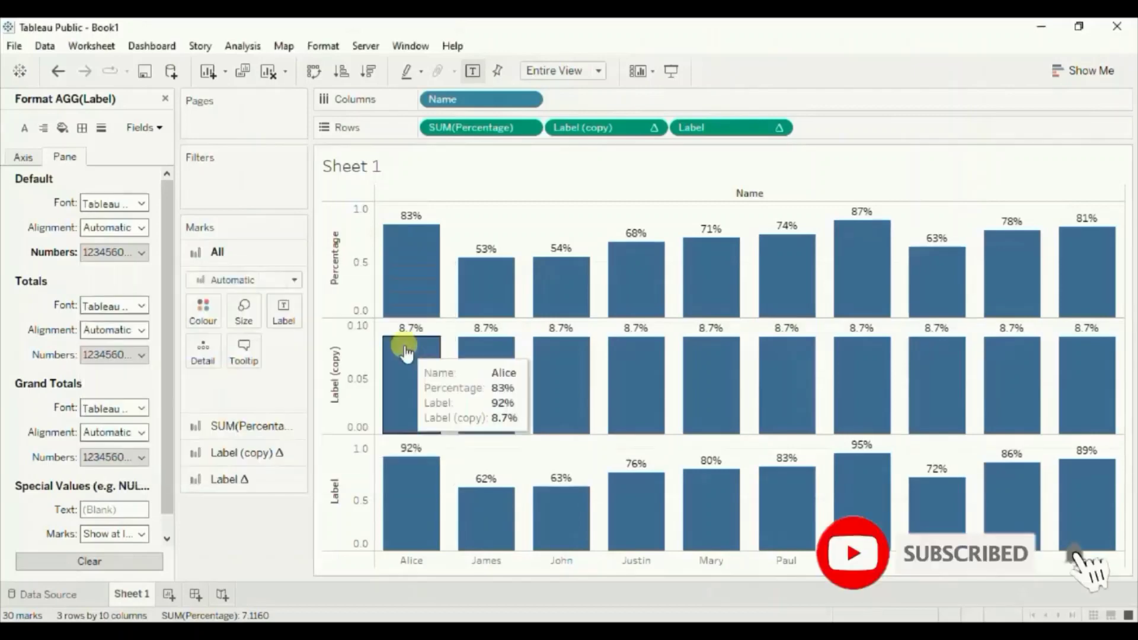
{"action": "mouse_move", "coordinate": [402, 286]}
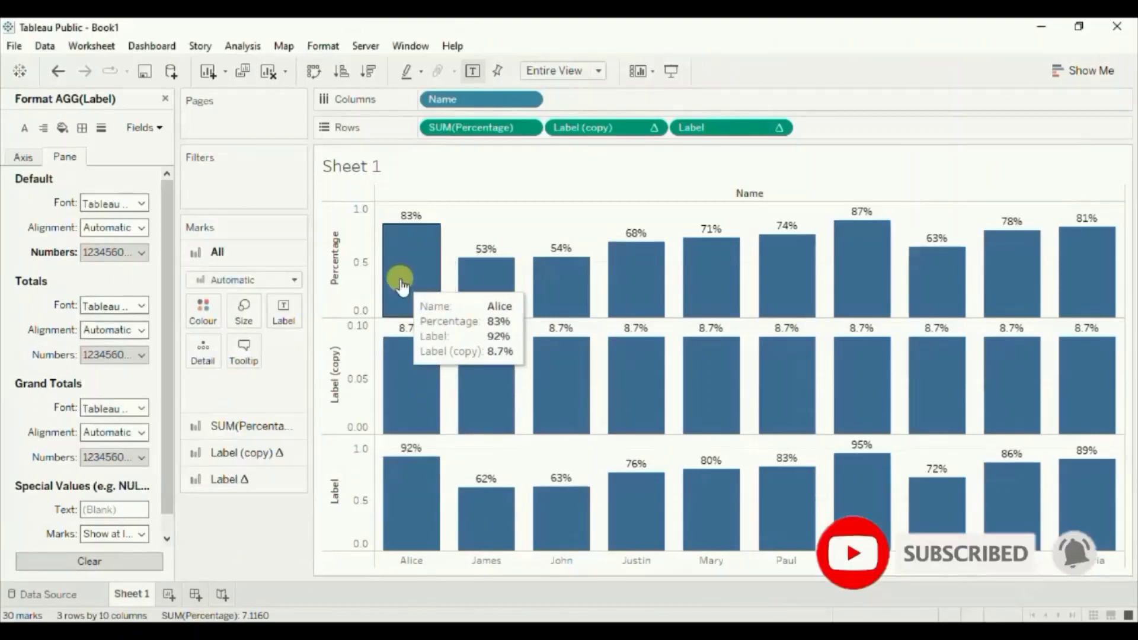
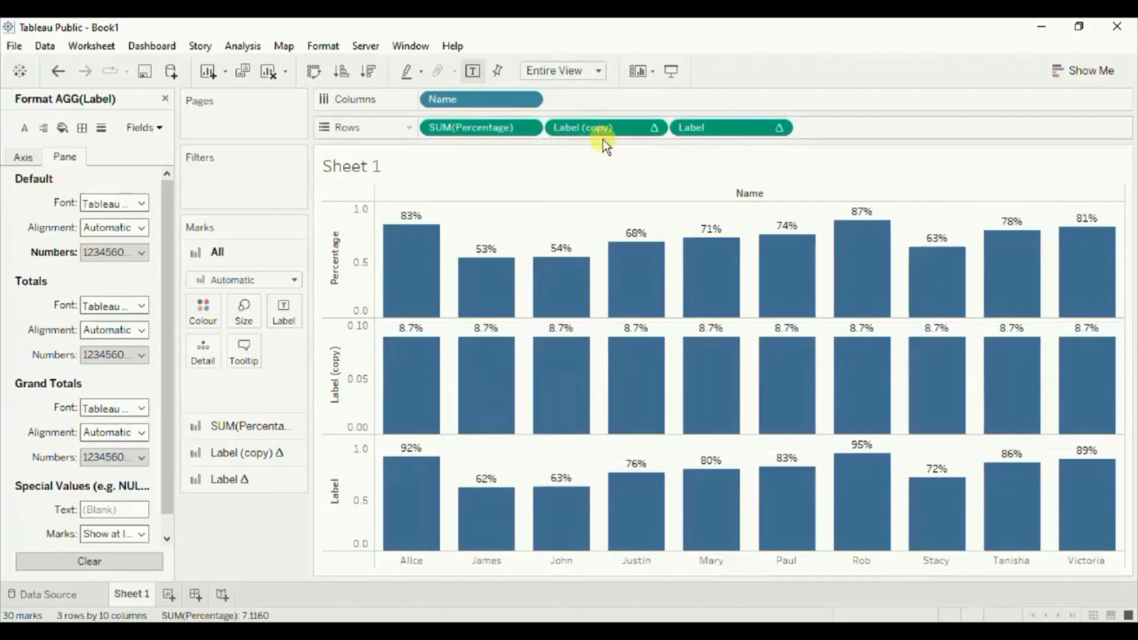
{"action": "left_click_drag", "start_coordinate": [590, 127], "coordinate": [246, 553]}
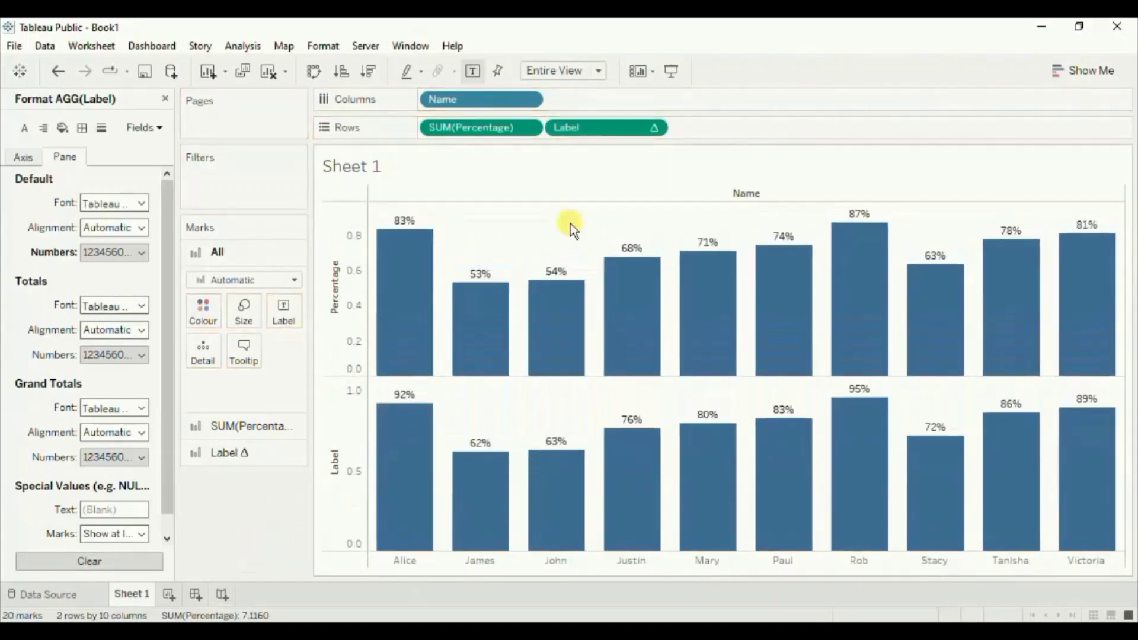
{"action": "left_click", "coordinate": [654, 129]}
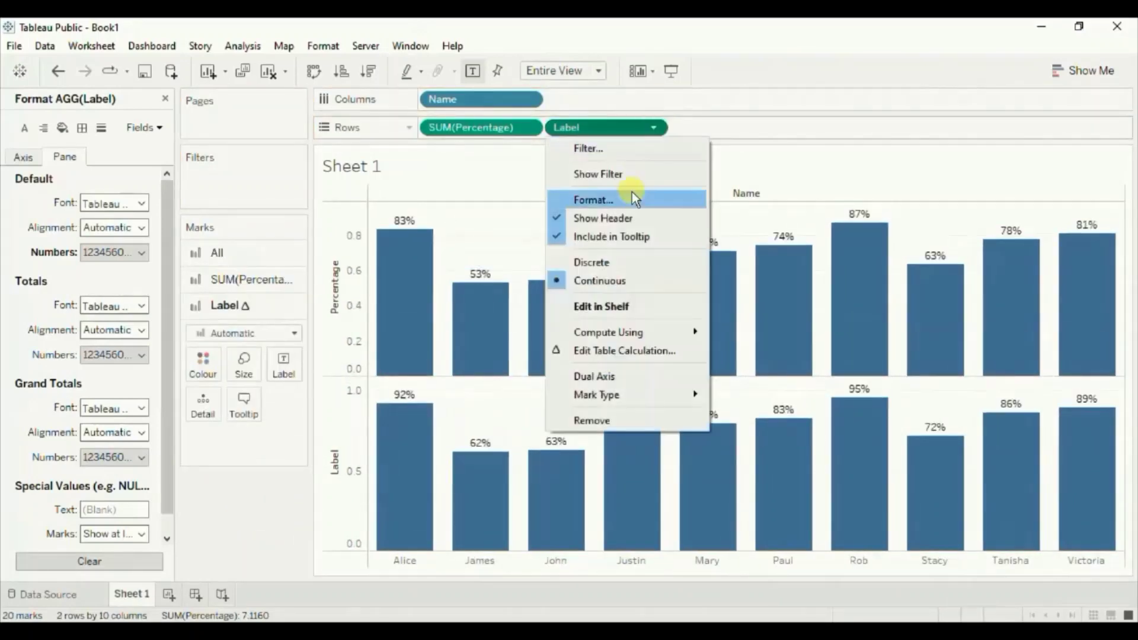
{"action": "left_click", "coordinate": [602, 375]}
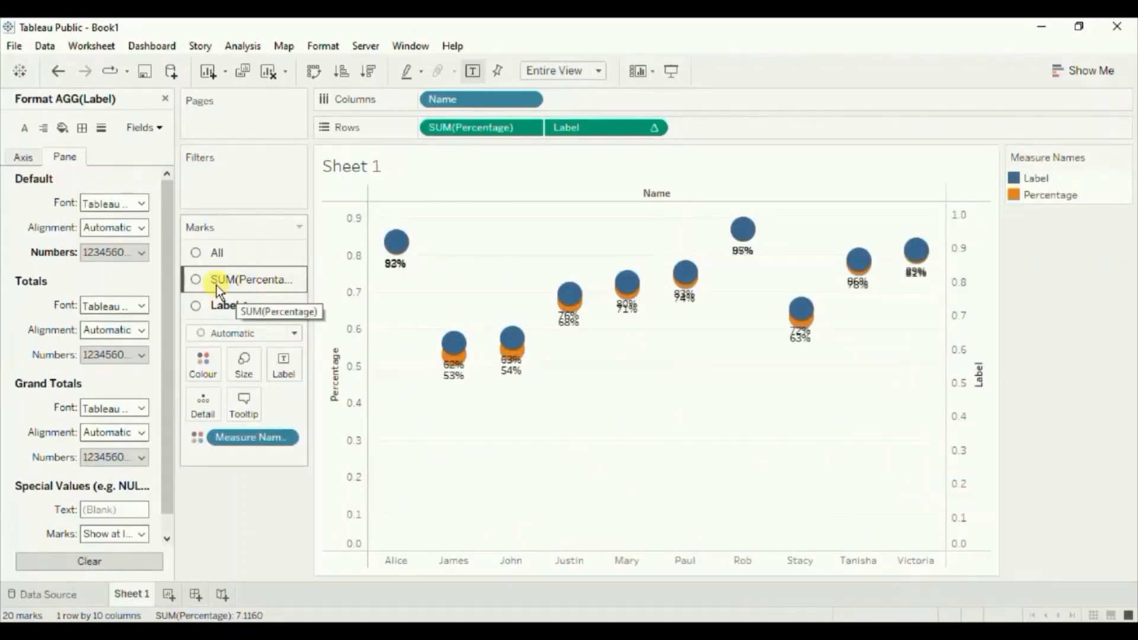
- Change the SUM(Percentage) marks to the Bar mark type
{"action": "left_click", "coordinate": [236, 280]}
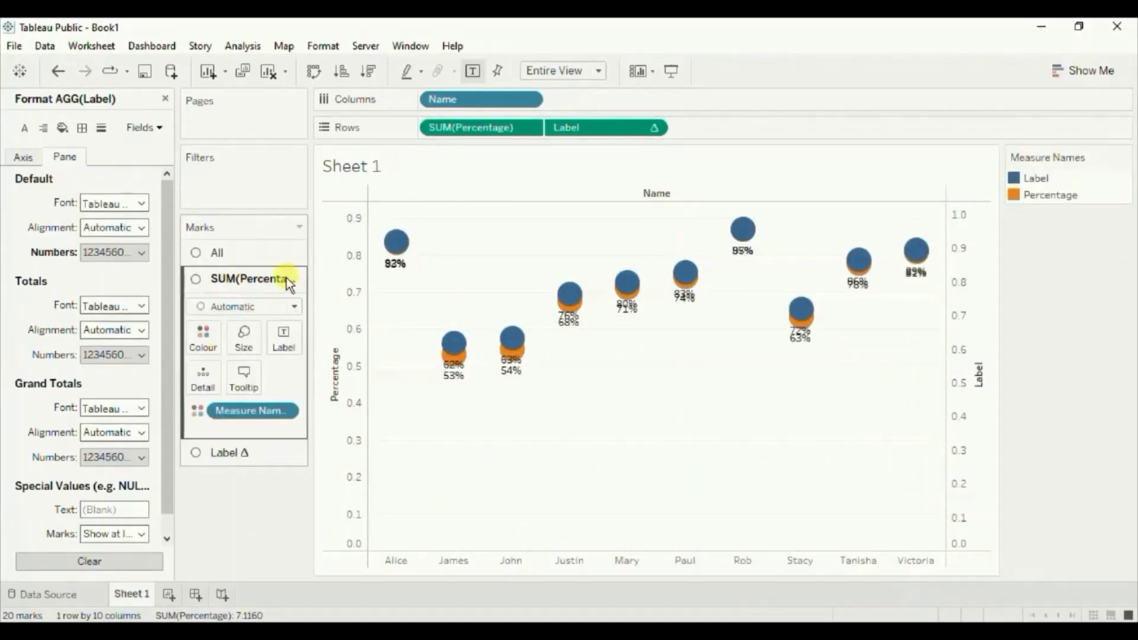
{"action": "left_click", "coordinate": [243, 304]}
{"action": "left_click", "coordinate": [232, 341]}
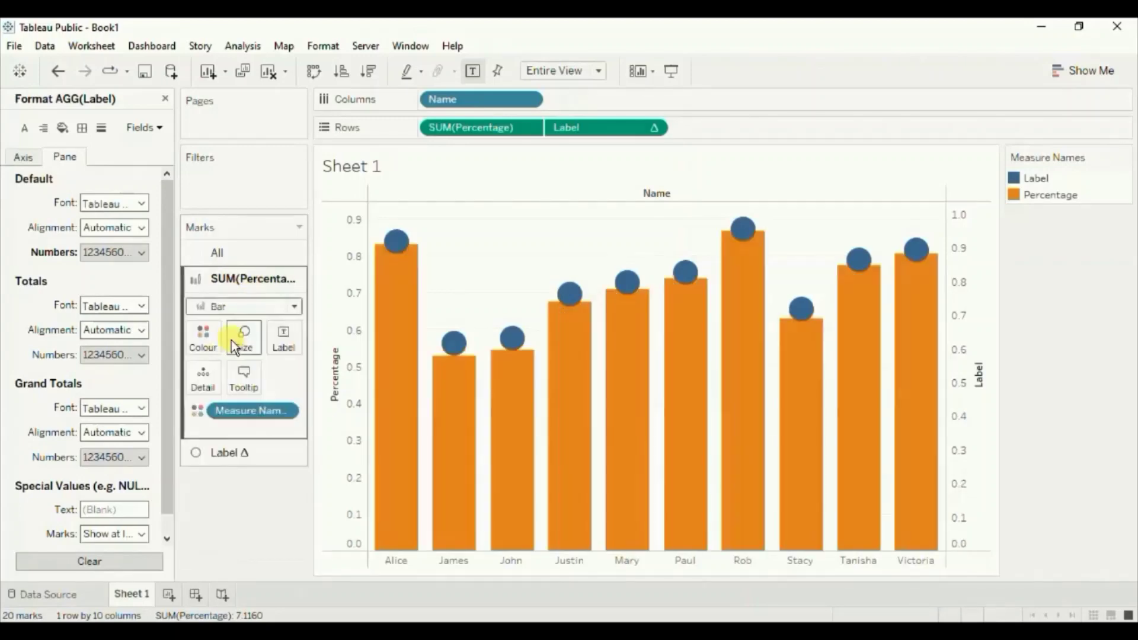
- Change the Label marks to the Shape mark type
{"action": "left_click", "coordinate": [228, 454]}
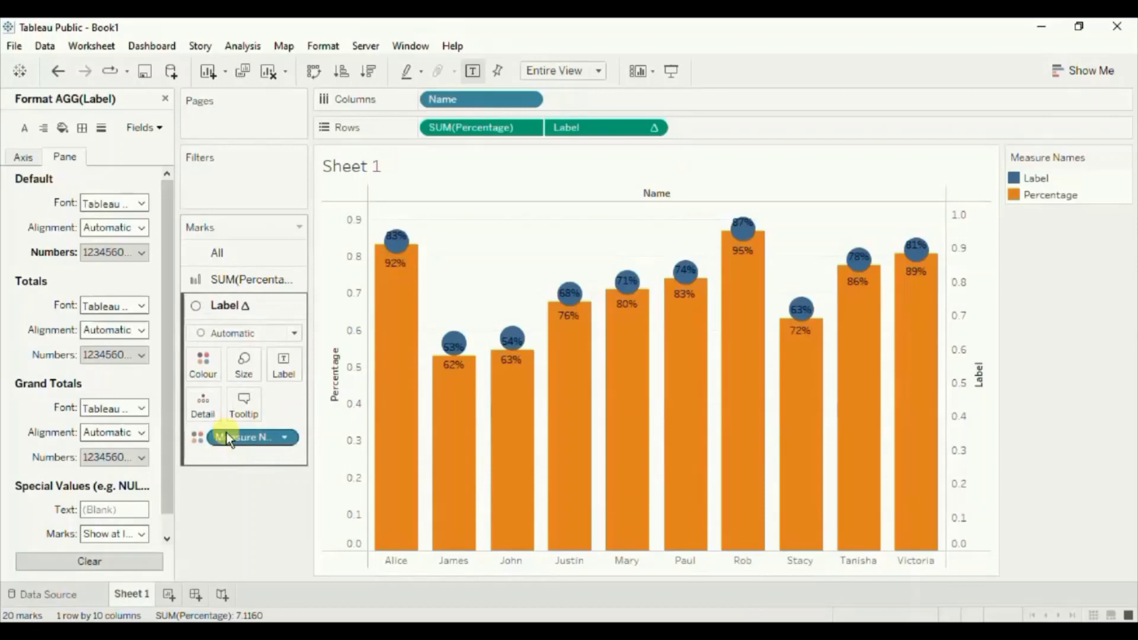
{"action": "left_click", "coordinate": [217, 333]}
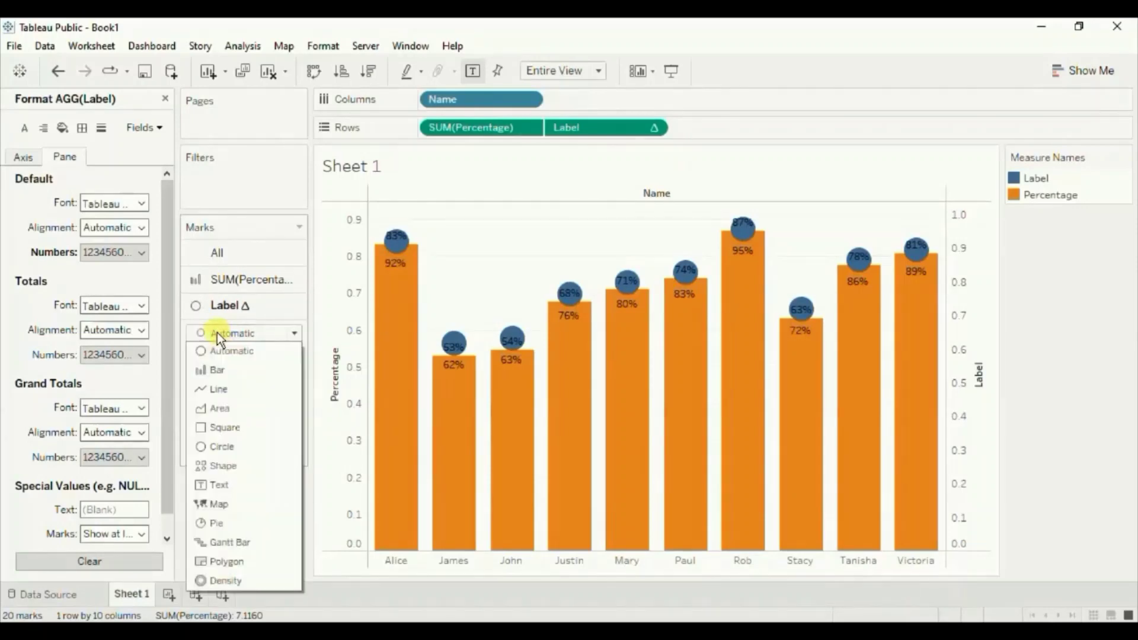
{"action": "left_click", "coordinate": [220, 466]}
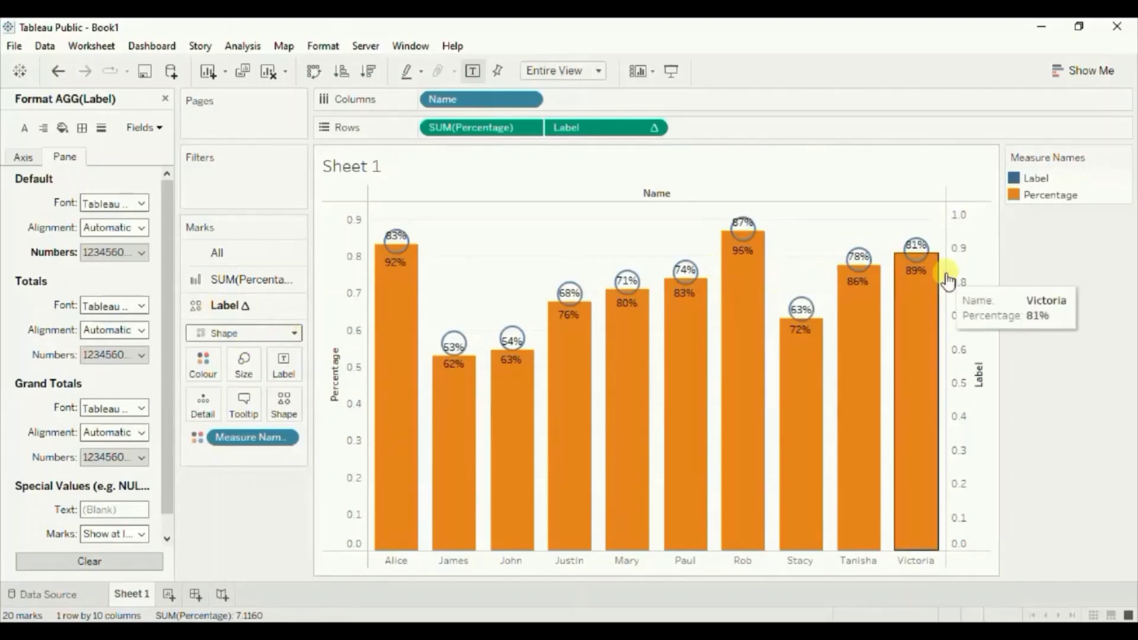
- Synchronise the Label axis with the Percentage axis and turn off the mark labels on the whole chart
{"action": "right_click", "coordinate": [966, 275]}
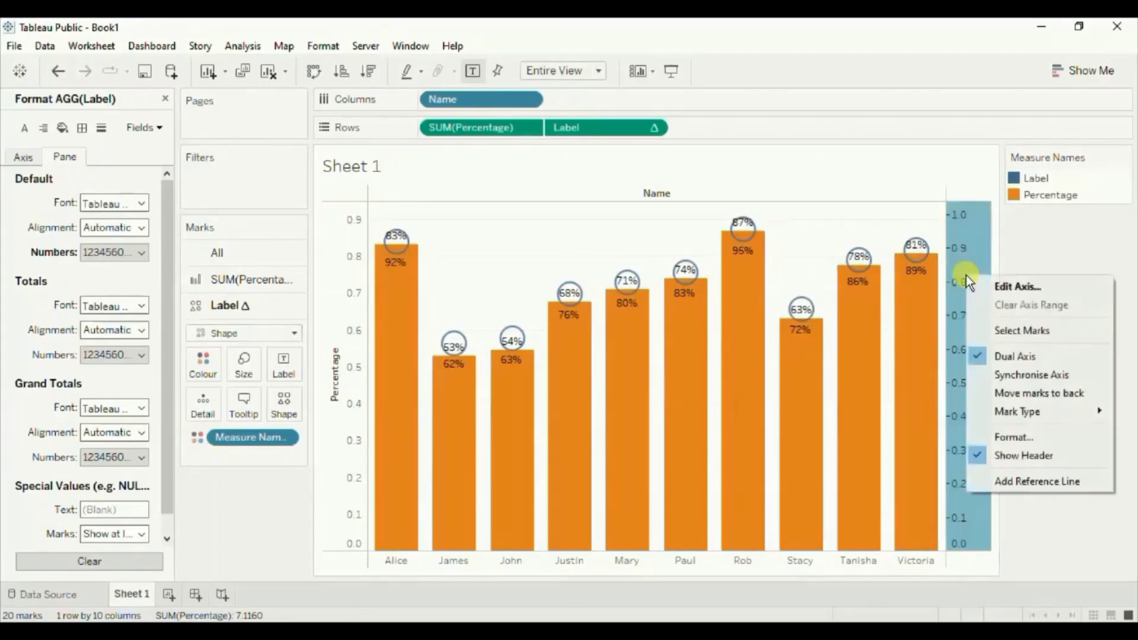
{"action": "left_click", "coordinate": [993, 379]}
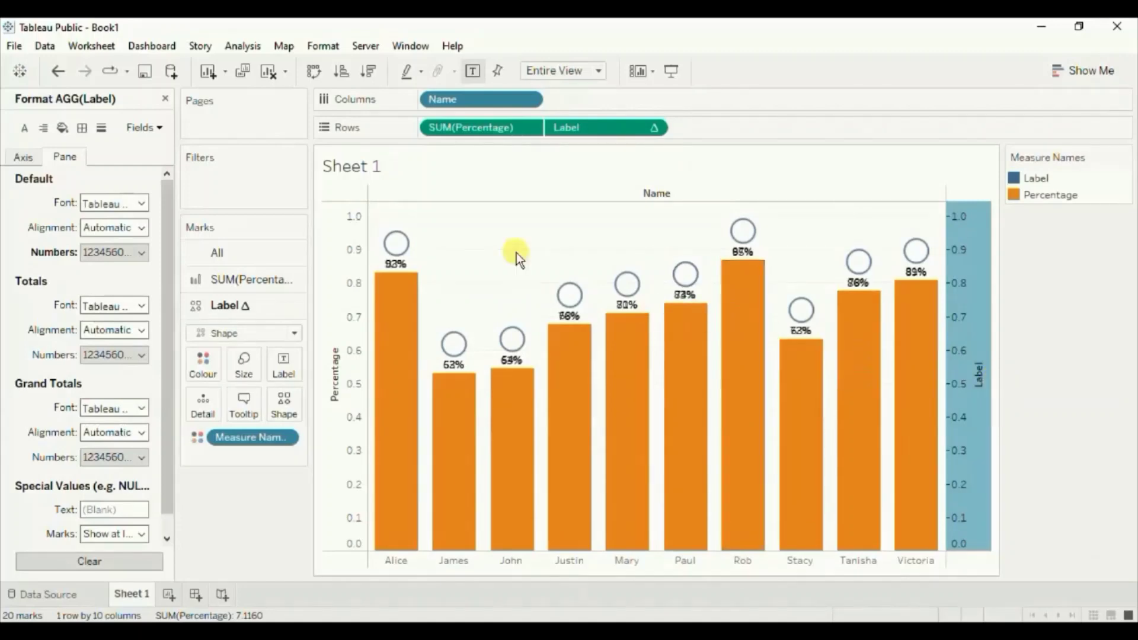
{"action": "left_click", "coordinate": [473, 70]}
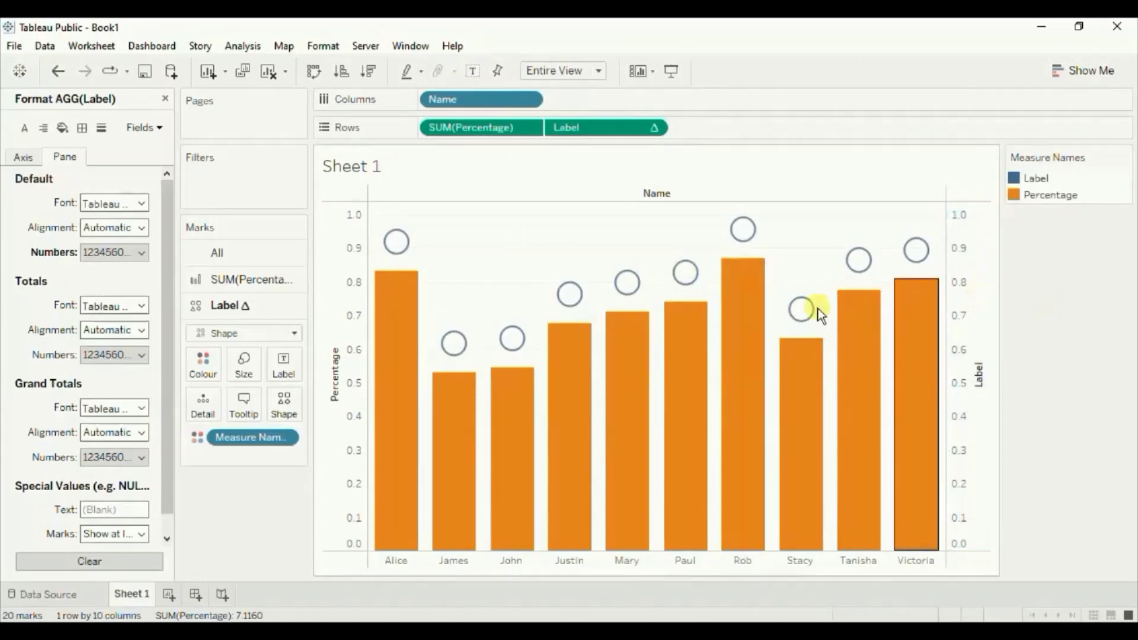
{"action": "mouse_move", "coordinate": [397, 249]}
{"action": "mouse_move", "coordinate": [395, 273]}
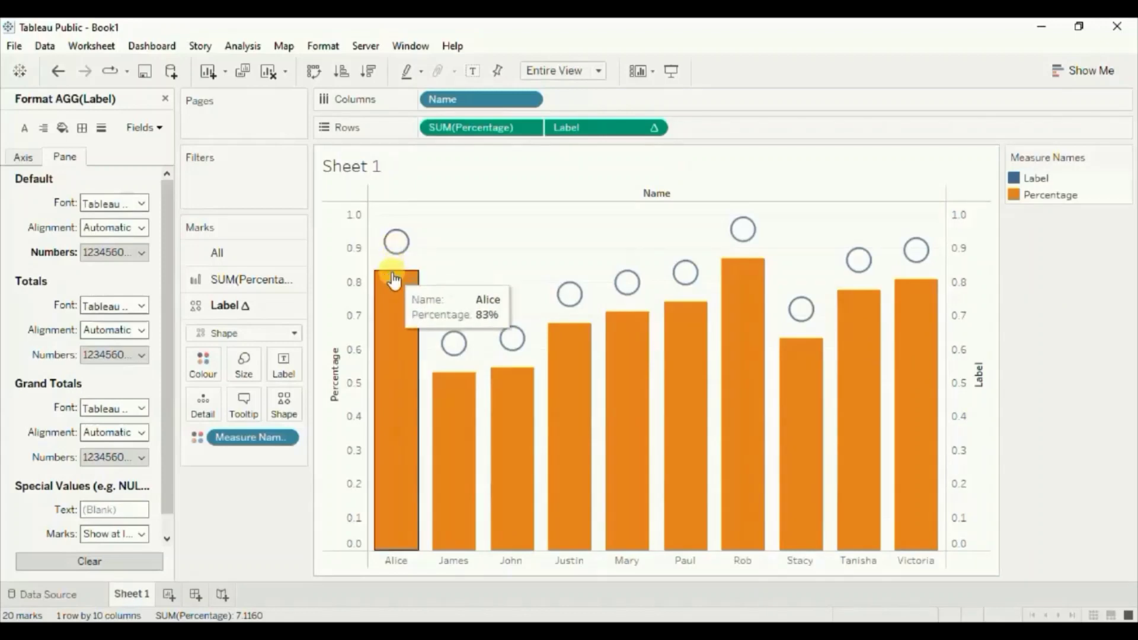
{"action": "mouse_move", "coordinate": [454, 357]}
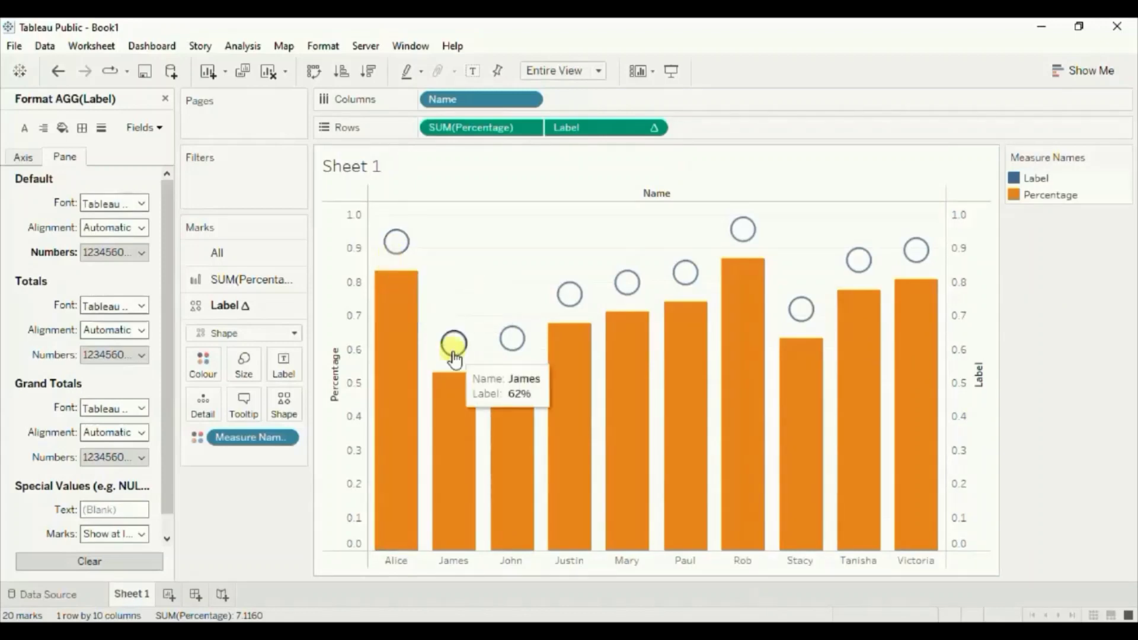
{"action": "mouse_move", "coordinate": [513, 359]}
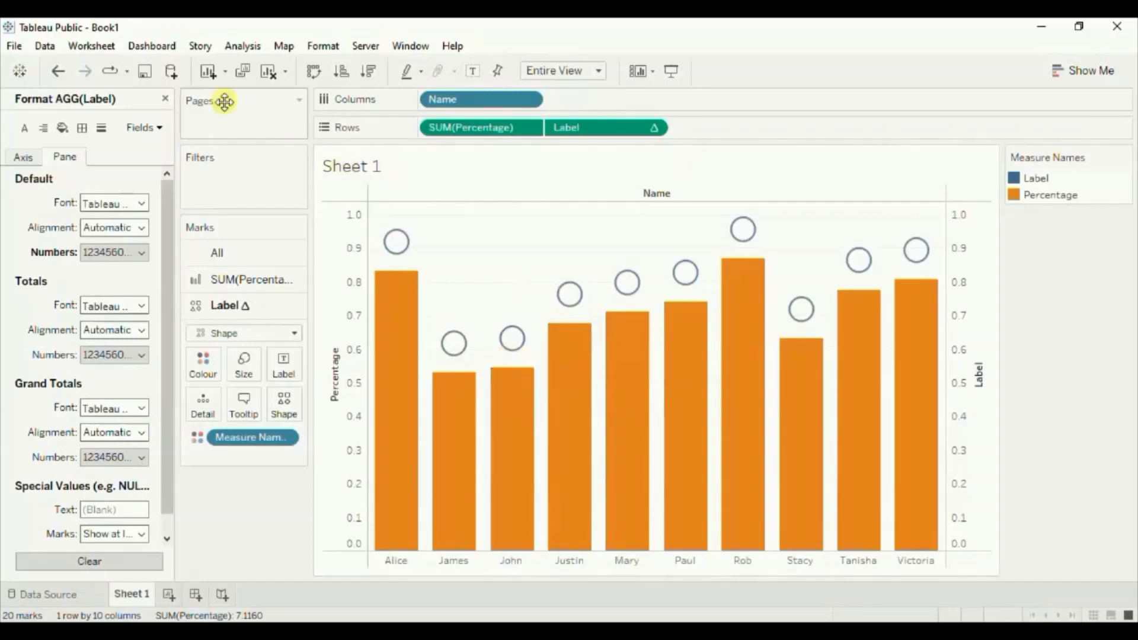
- Close the formatting options, give the Label marks a filled circle shape and enlarge the circles
{"action": "left_click", "coordinate": [167, 98]}
{"action": "mouse_move", "coordinate": [522, 357]}
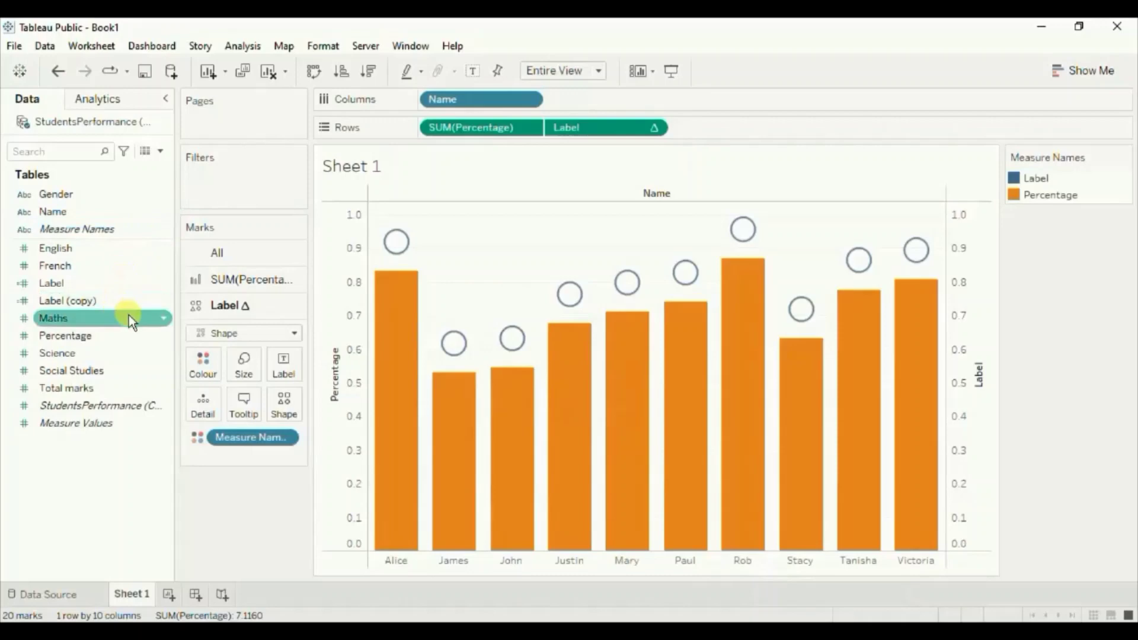
{"action": "left_click", "coordinate": [161, 285]}
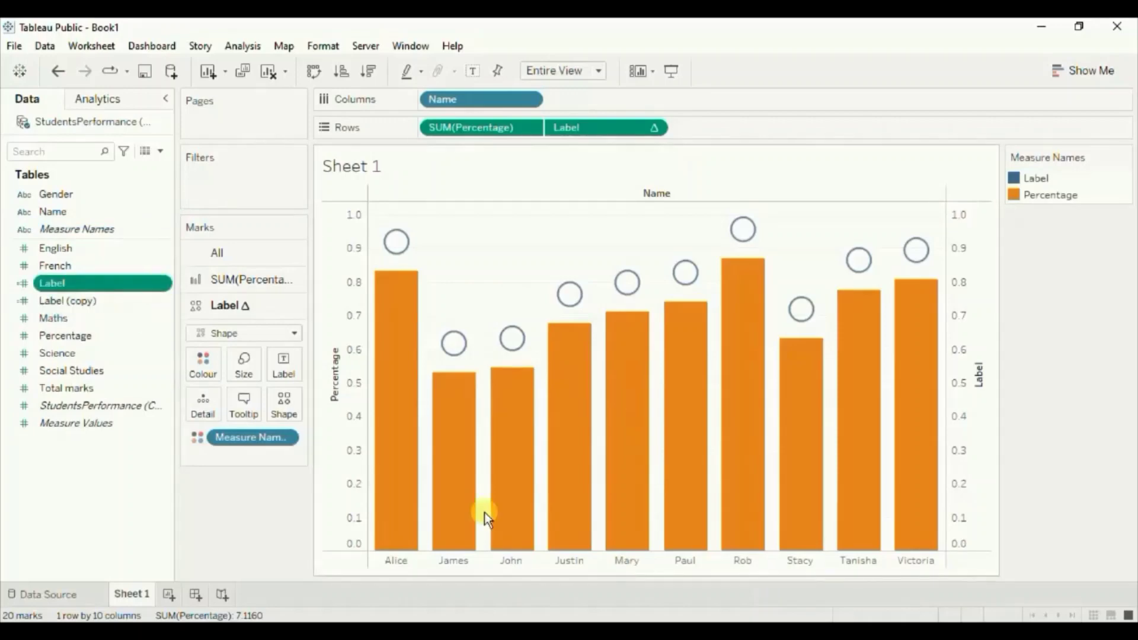
{"action": "left_click", "coordinate": [284, 403]}
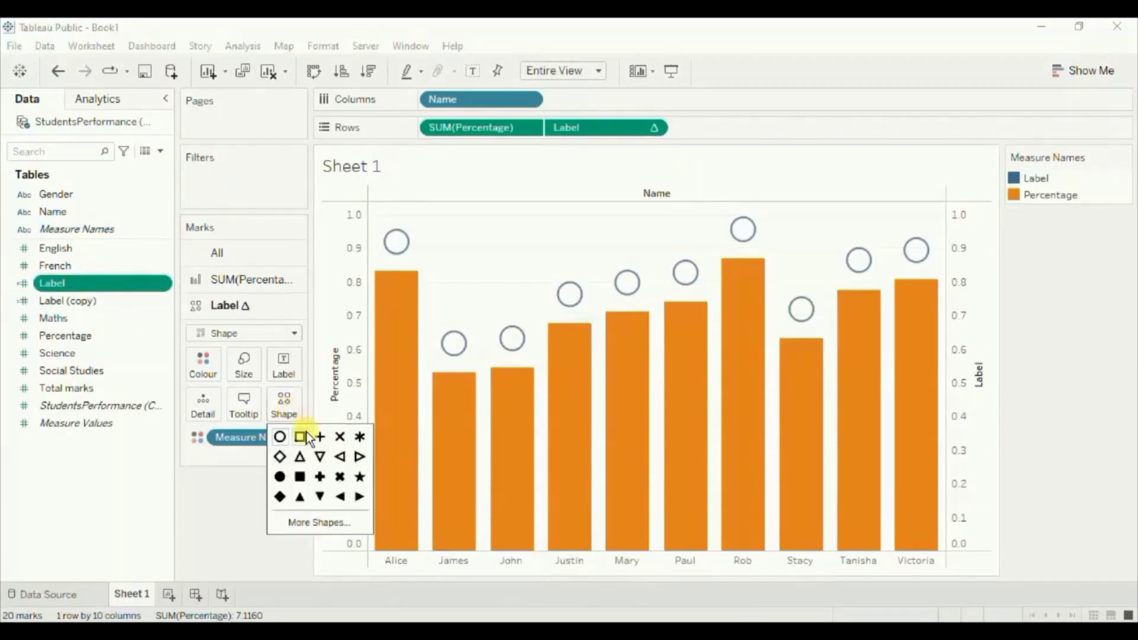
{"action": "left_click", "coordinate": [280, 475]}
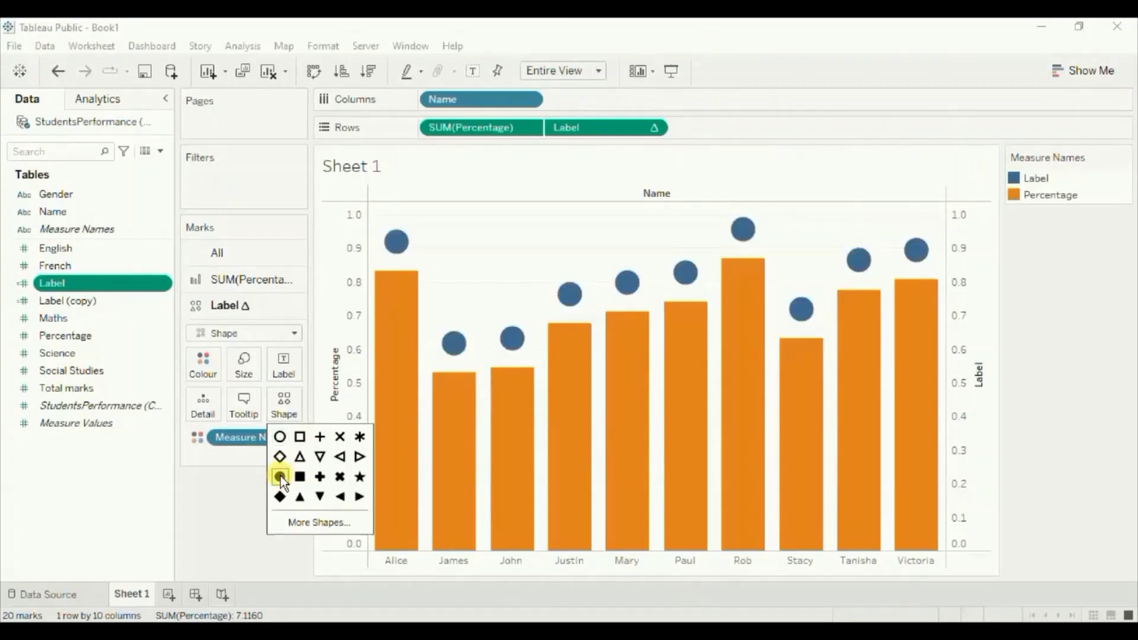
{"action": "left_click", "coordinate": [247, 368]}
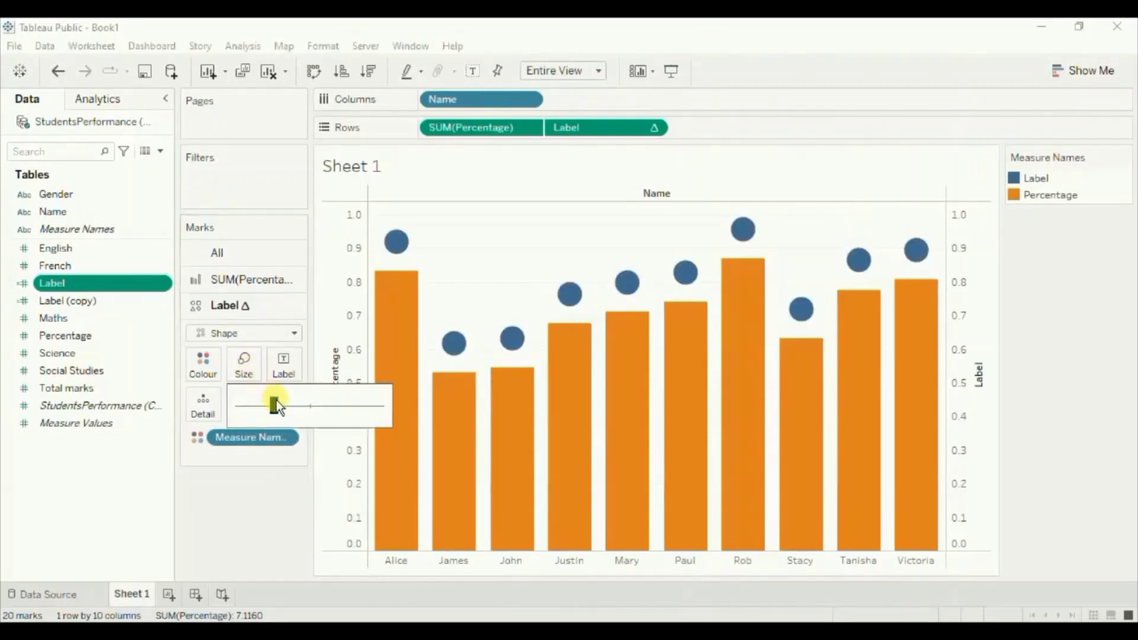
{"action": "left_click", "coordinate": [295, 409]}
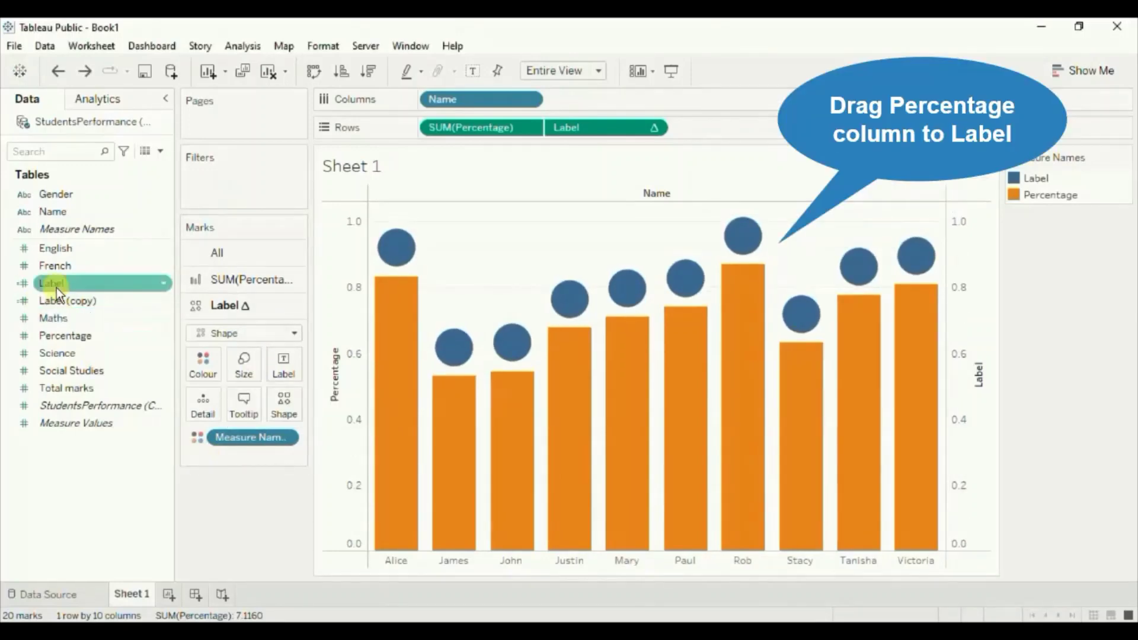
- Show the Label field as text on the Label marks and align it vertically to the middle of the circles
{"action": "left_click_drag", "start_coordinate": [55, 287], "coordinate": [276, 361]}
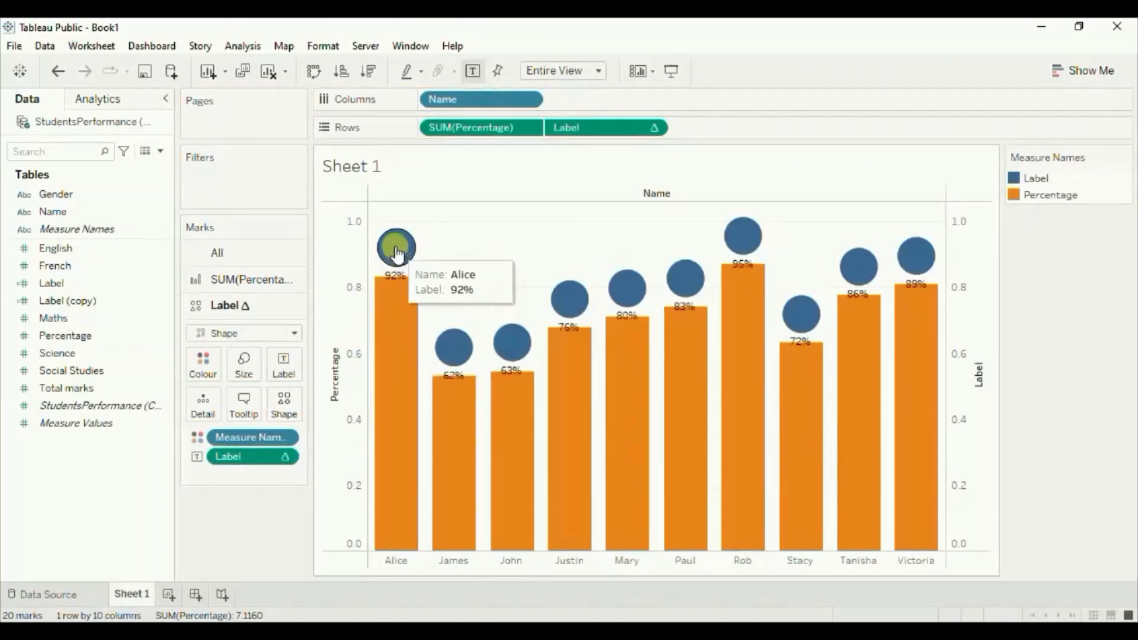
{"action": "left_click", "coordinate": [283, 366]}
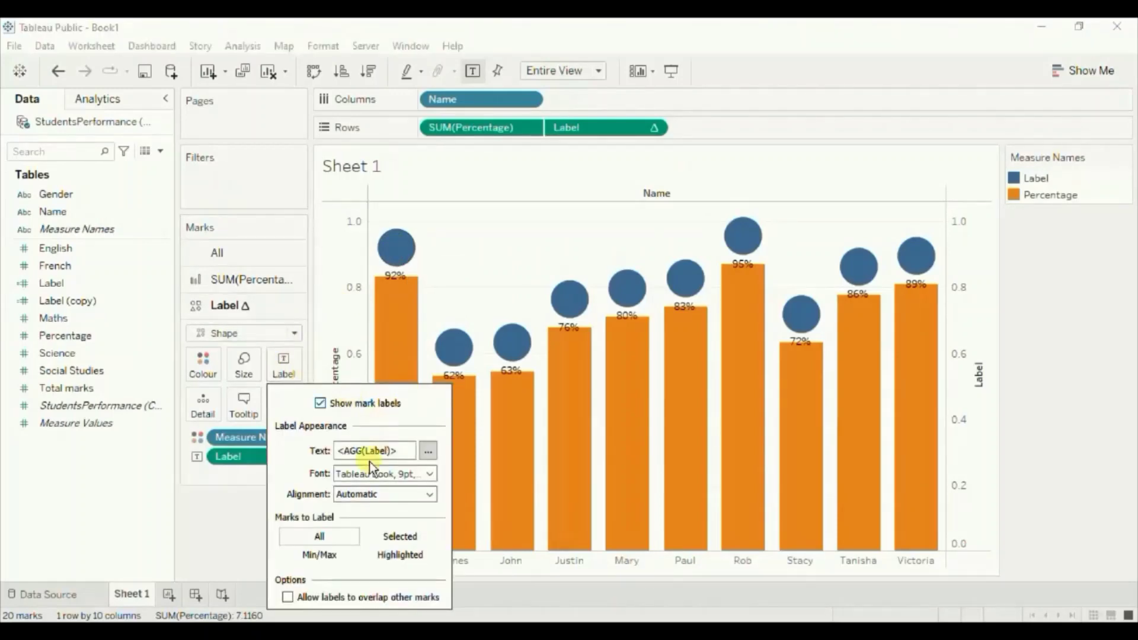
{"action": "left_click", "coordinate": [349, 495]}
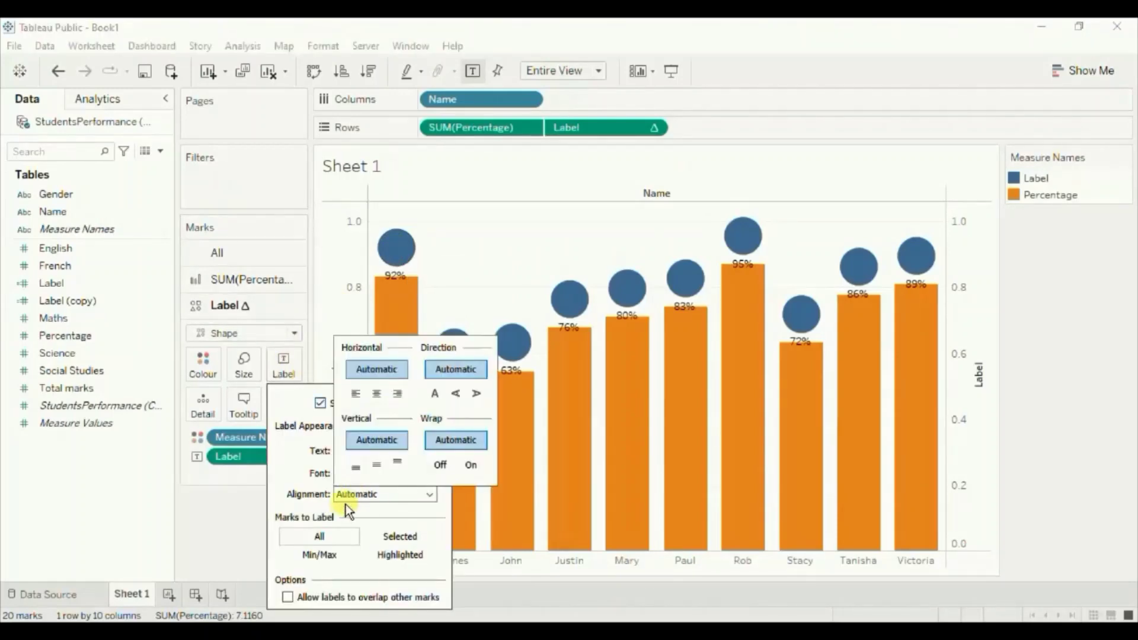
{"action": "left_click", "coordinate": [376, 467]}
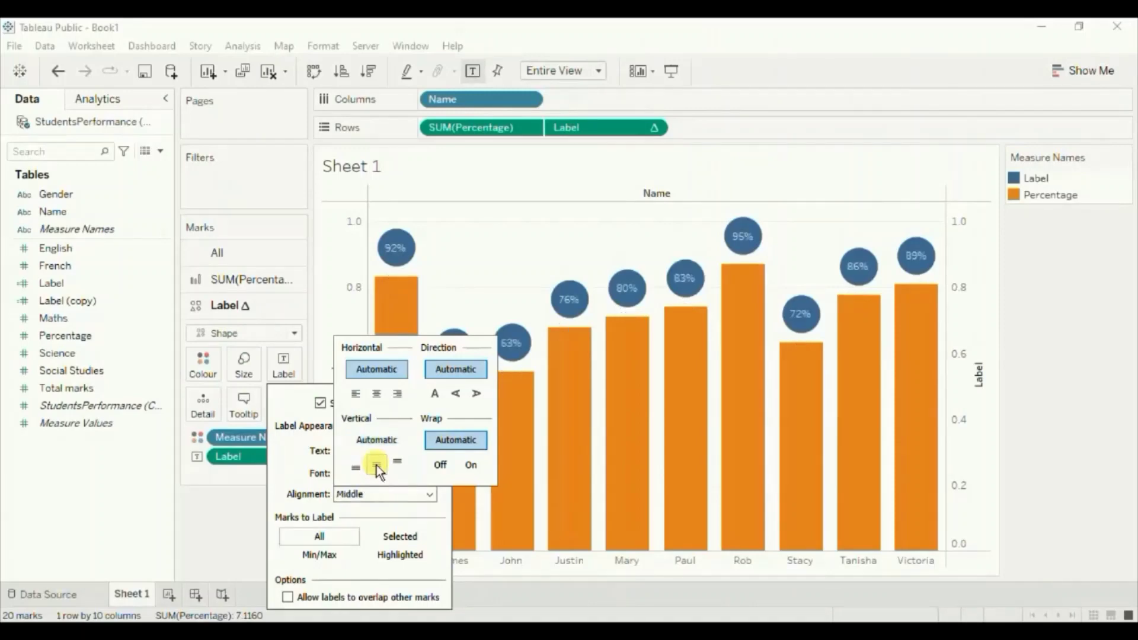
{"action": "left_click", "coordinate": [237, 507]}
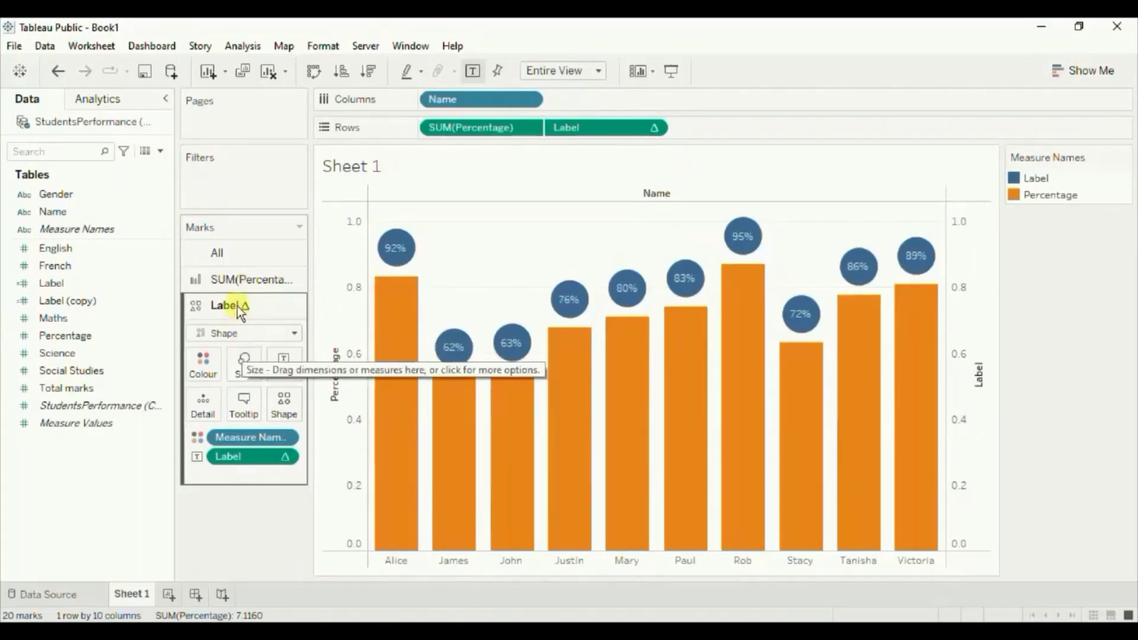
- Reduce the size of the SUM(Percentage) marks to make thin bars
{"action": "left_click", "coordinate": [236, 281]}
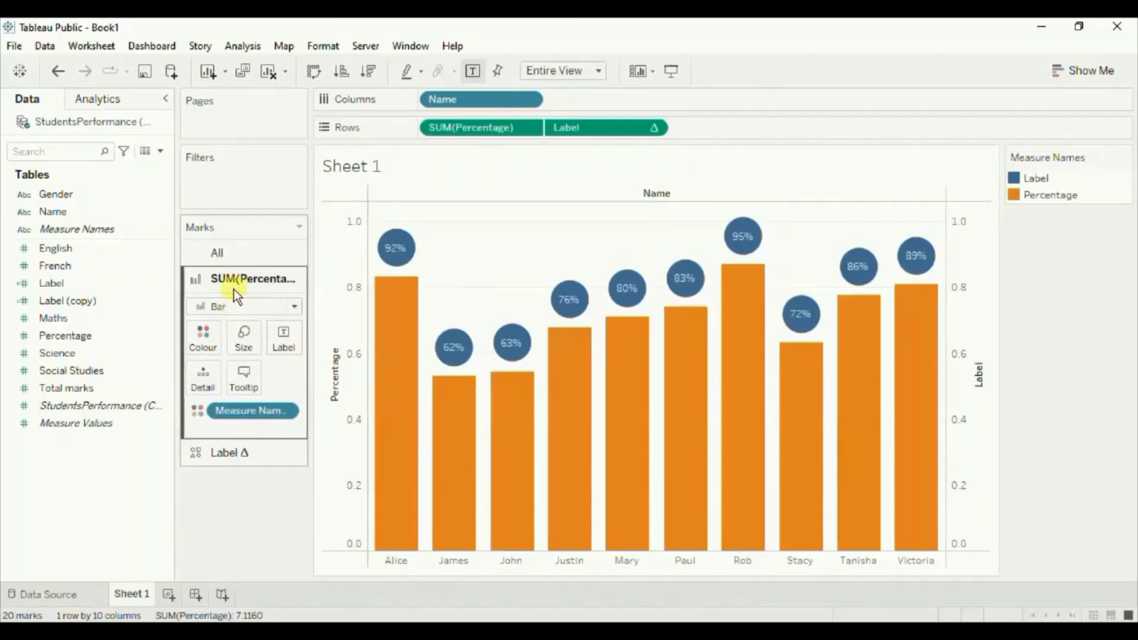
{"action": "left_click", "coordinate": [239, 339]}
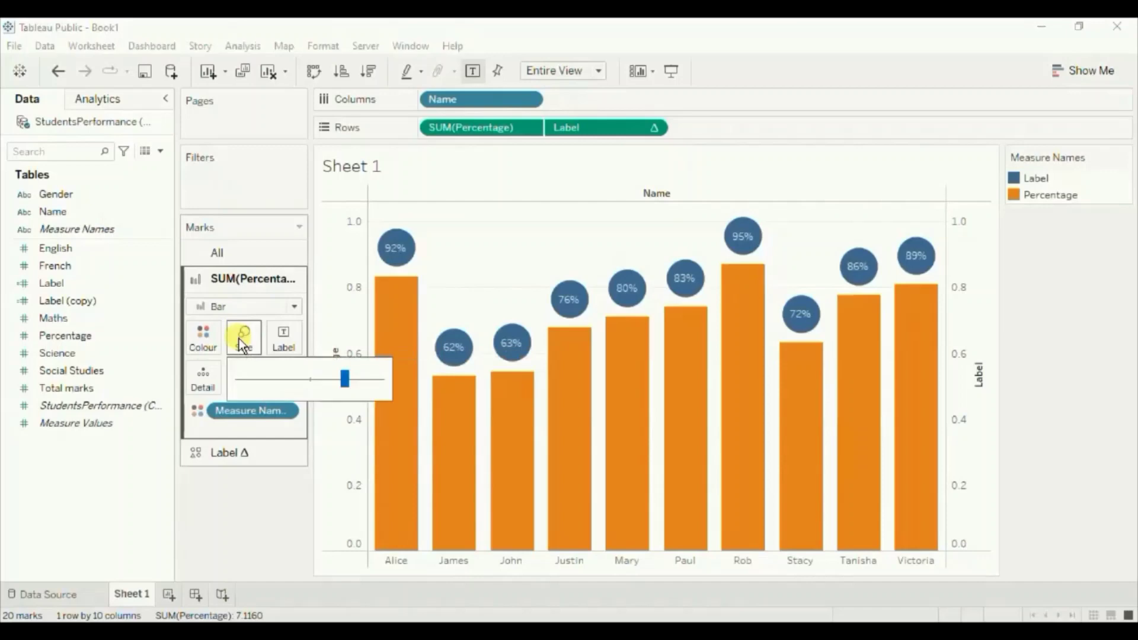
{"action": "left_click_drag", "start_coordinate": [325, 382], "coordinate": [292, 383]}
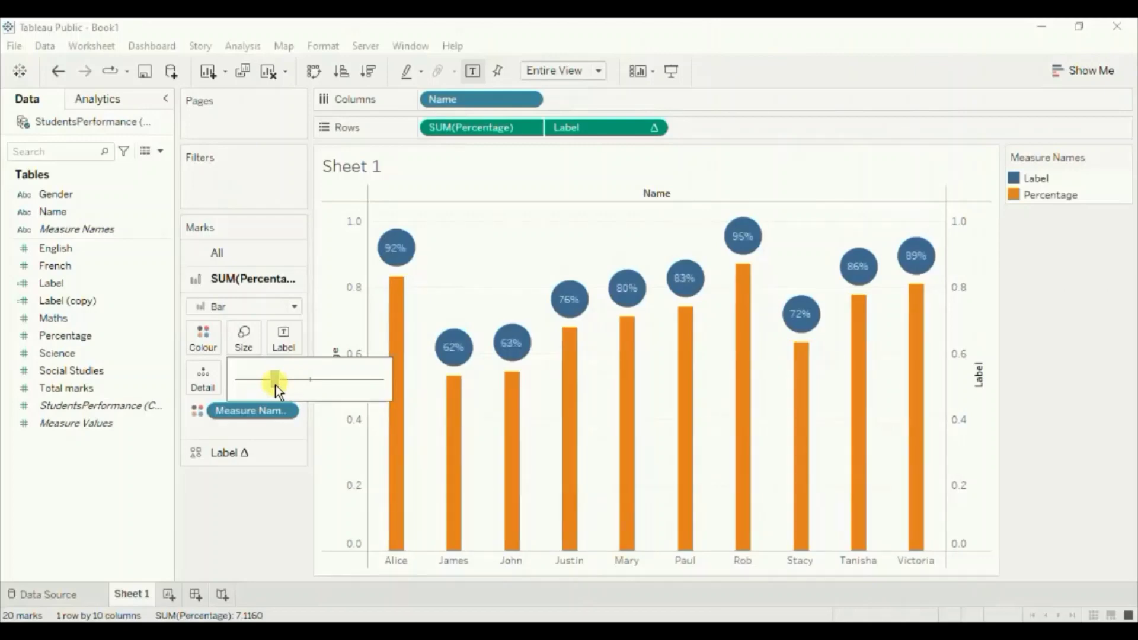
{"action": "left_click", "coordinate": [271, 380]}
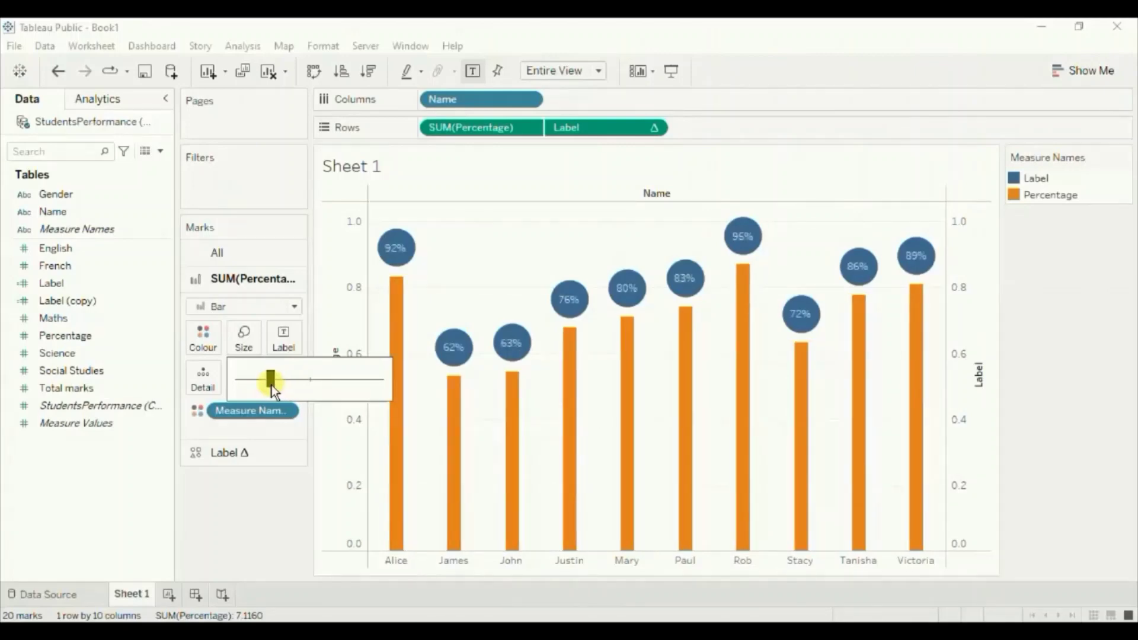
{"action": "left_click", "coordinate": [261, 532]}
- Hide the axis headers and the Name field label for columns
{"action": "mouse_move", "coordinate": [415, 367]}
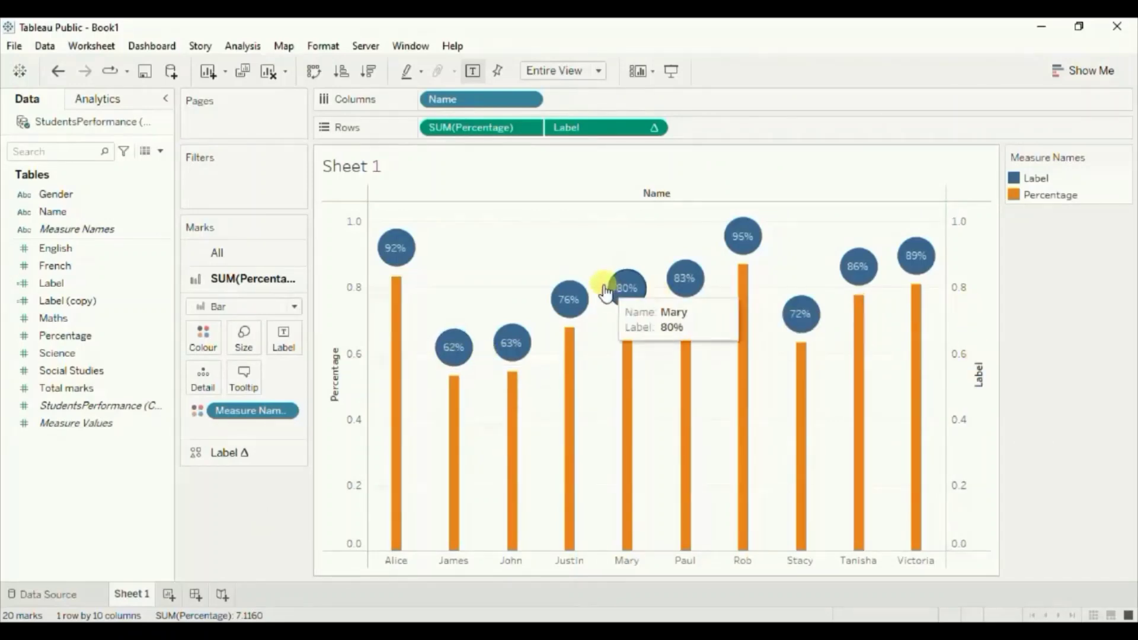
{"action": "right_click", "coordinate": [347, 277]}
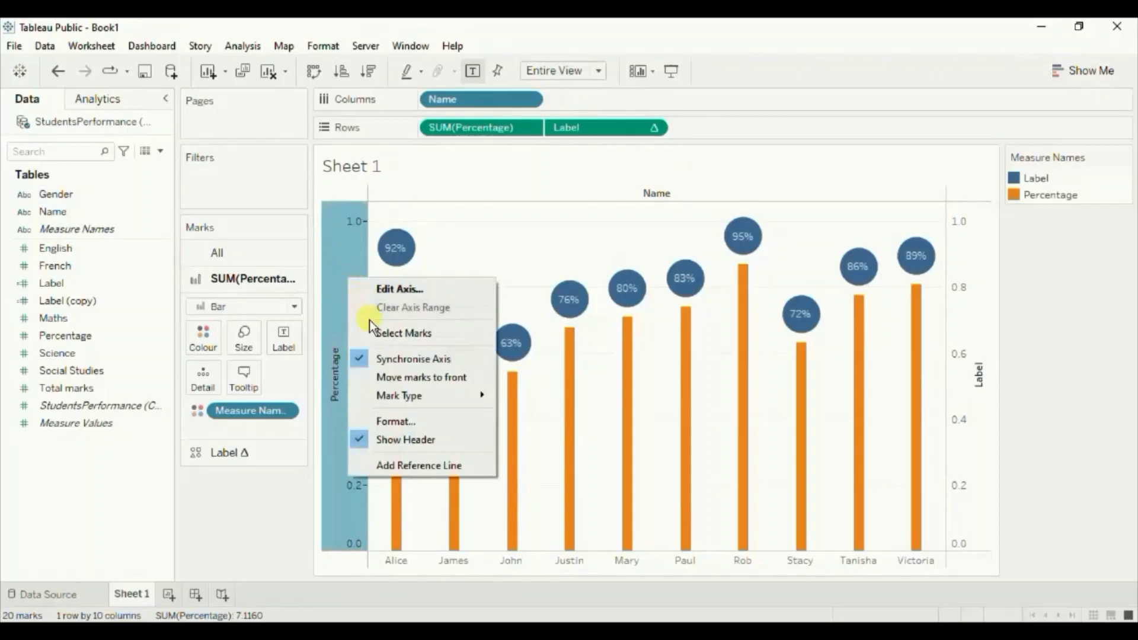
{"action": "left_click", "coordinate": [391, 442]}
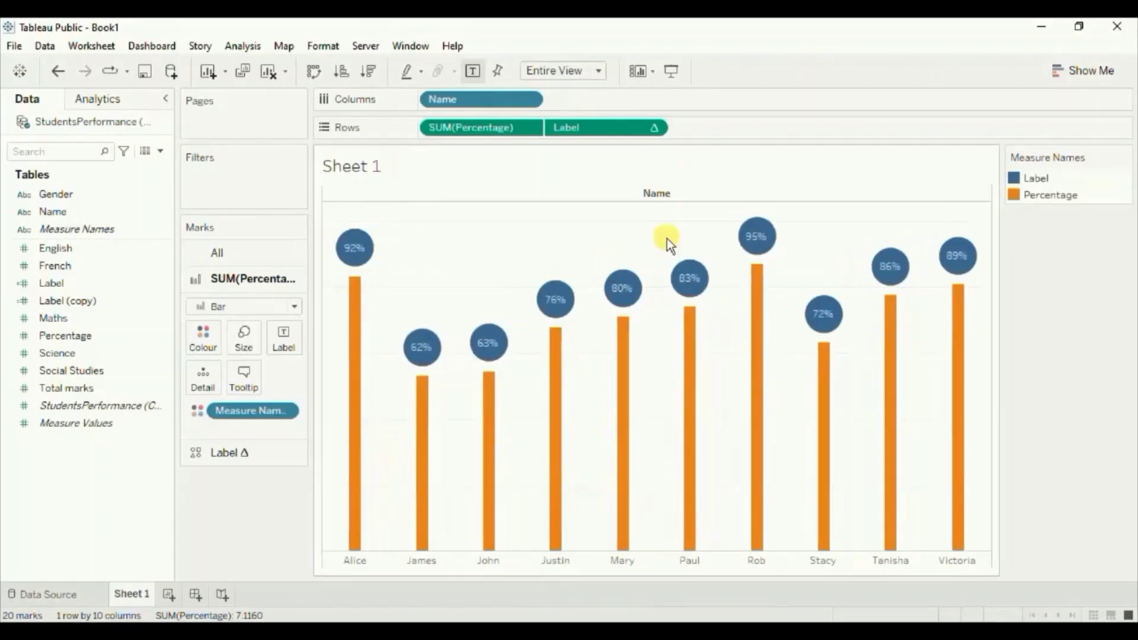
{"action": "right_click", "coordinate": [652, 193]}
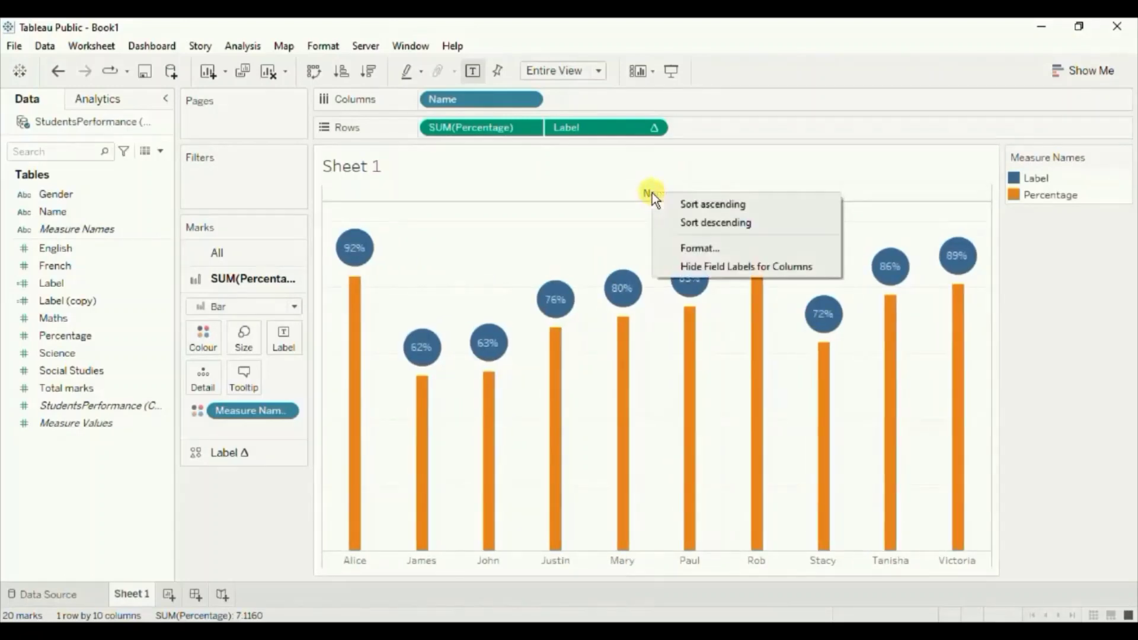
{"action": "left_click", "coordinate": [743, 264]}
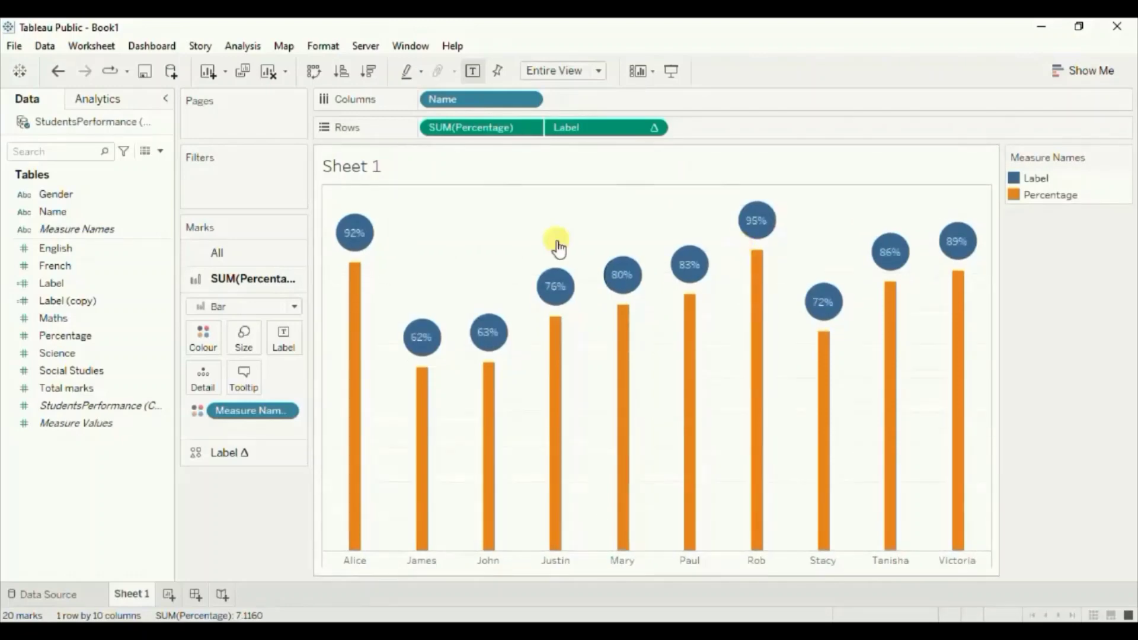
- Open the chart's border formatting and set the pane borders of both the row divider and the column divider to None
{"action": "right_click", "coordinate": [455, 224]}
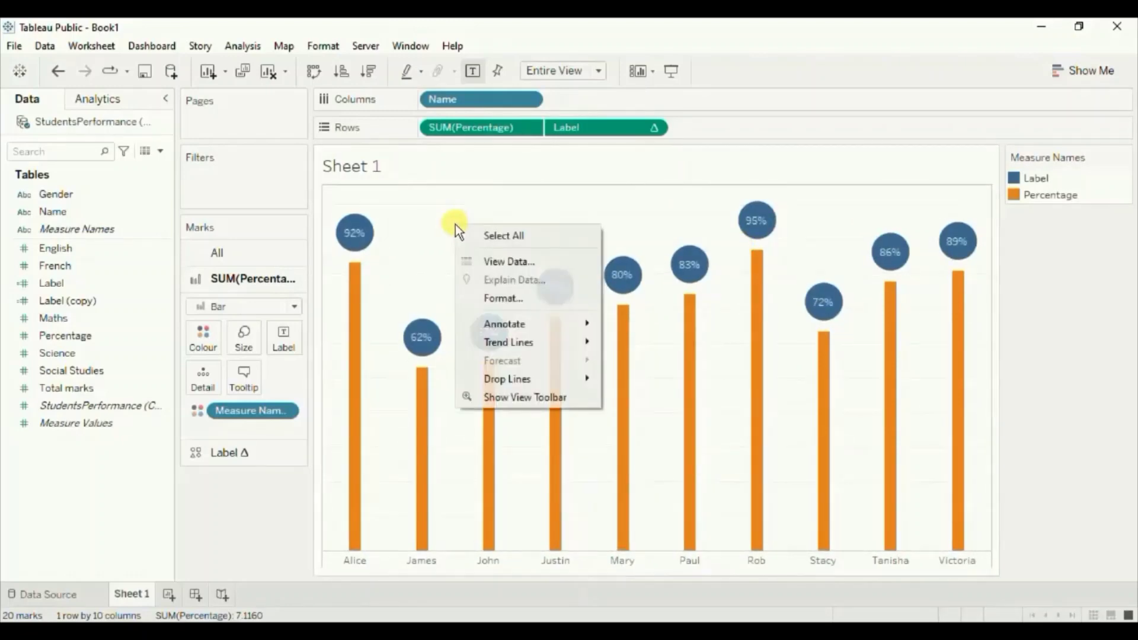
{"action": "left_click", "coordinate": [492, 300]}
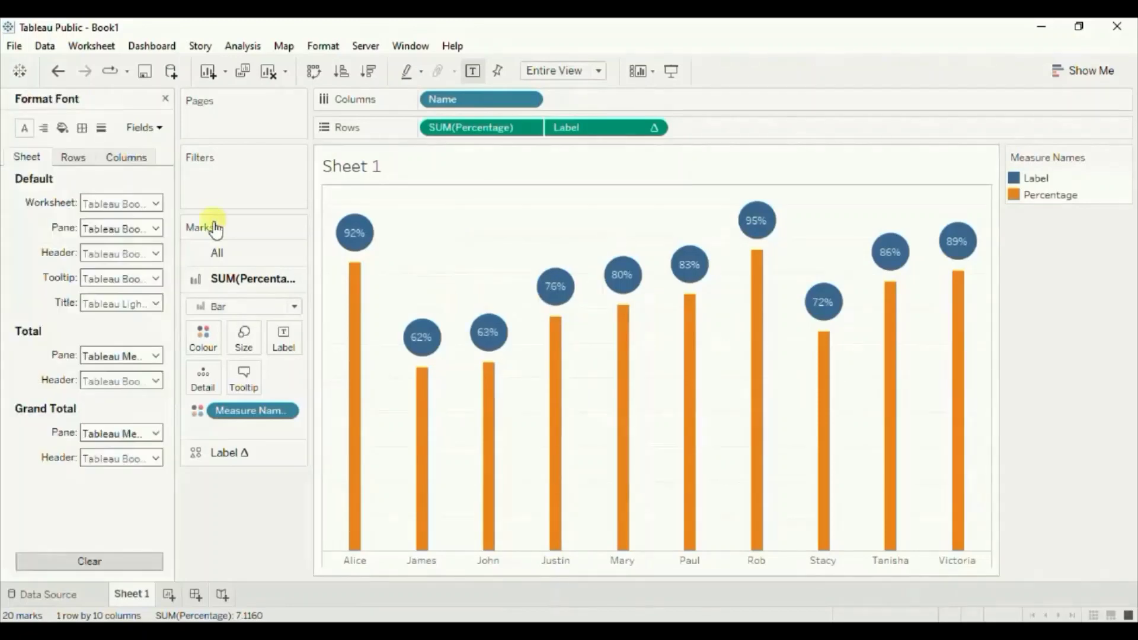
{"action": "left_click", "coordinate": [83, 128]}
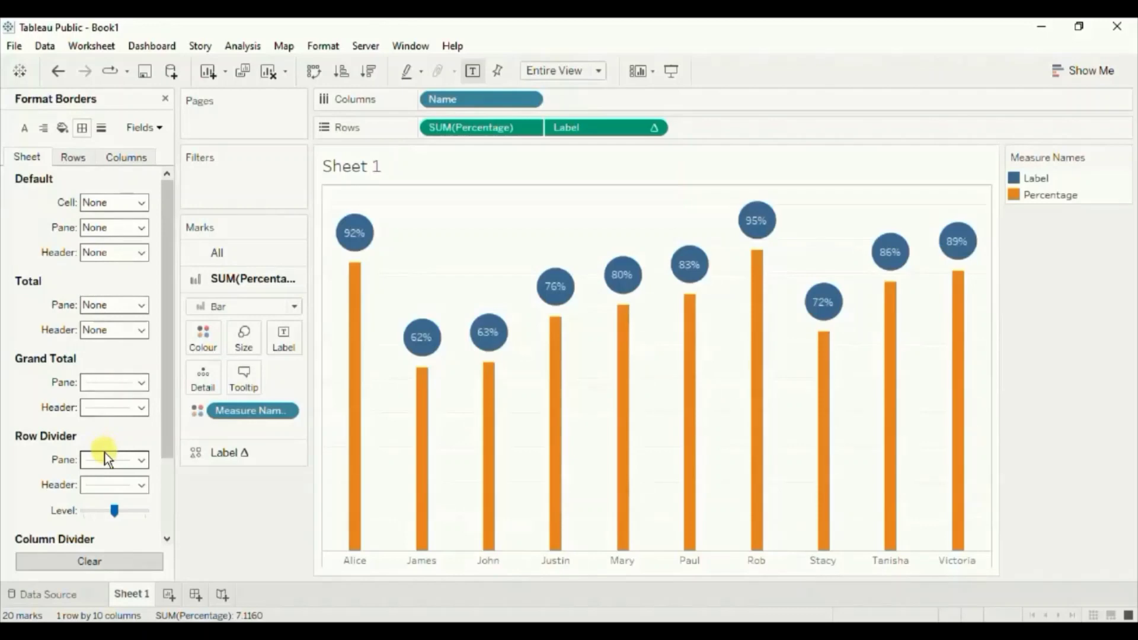
{"action": "left_click", "coordinate": [104, 453]}
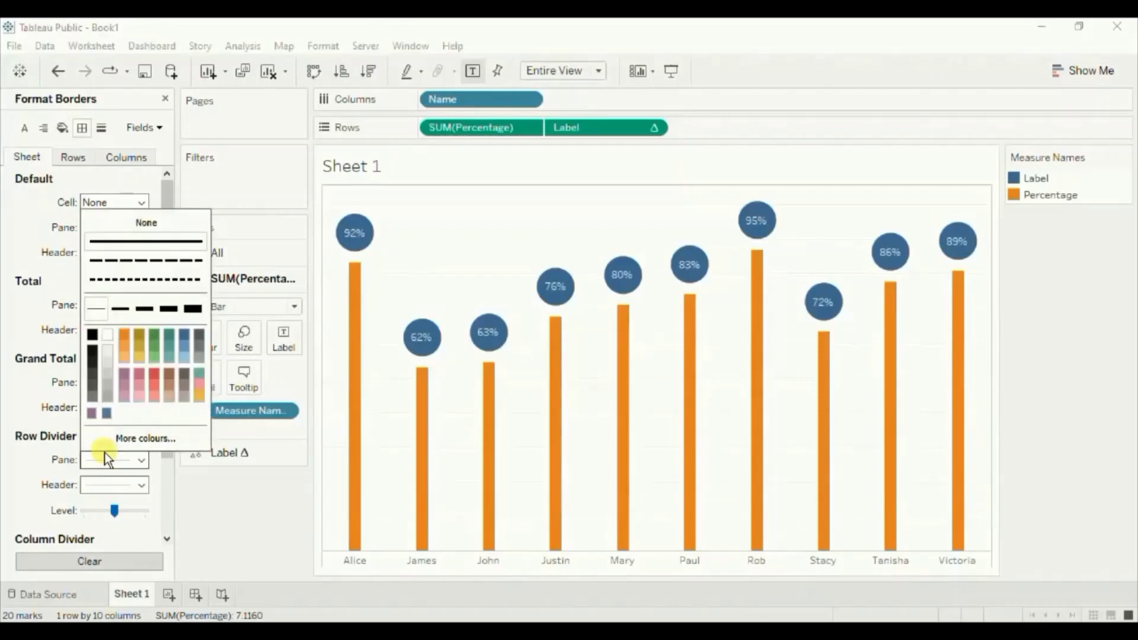
{"action": "left_click", "coordinate": [129, 228]}
{"action": "scroll", "coordinate": [141, 476], "scroll_direction": "down", "scroll_amount": 3}
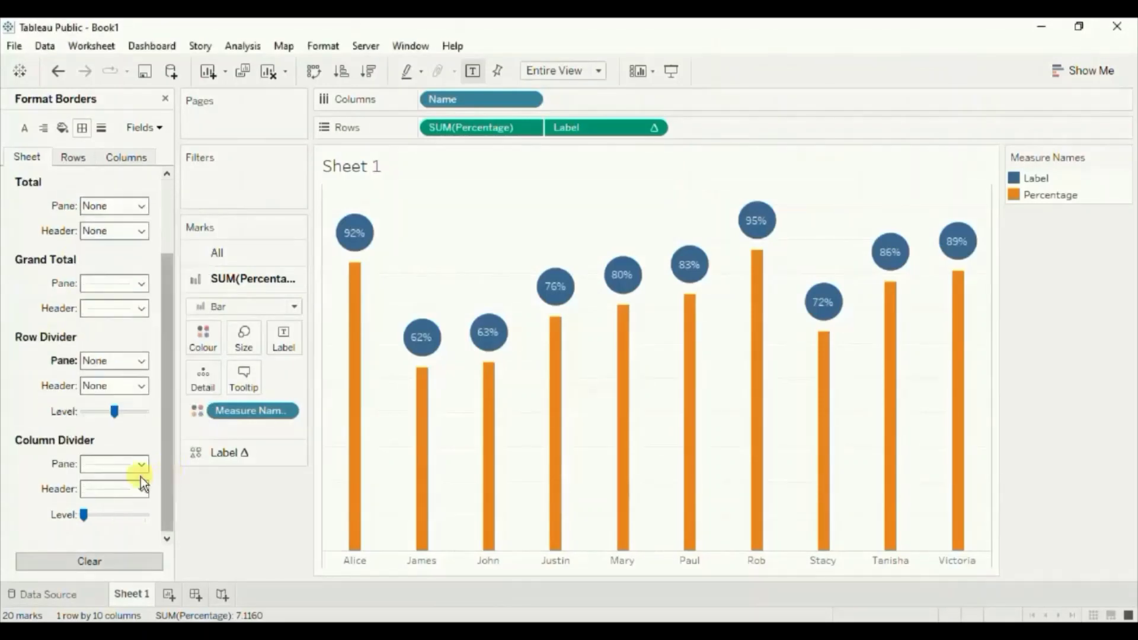
{"action": "left_click", "coordinate": [110, 464]}
{"action": "left_click", "coordinate": [119, 228]}
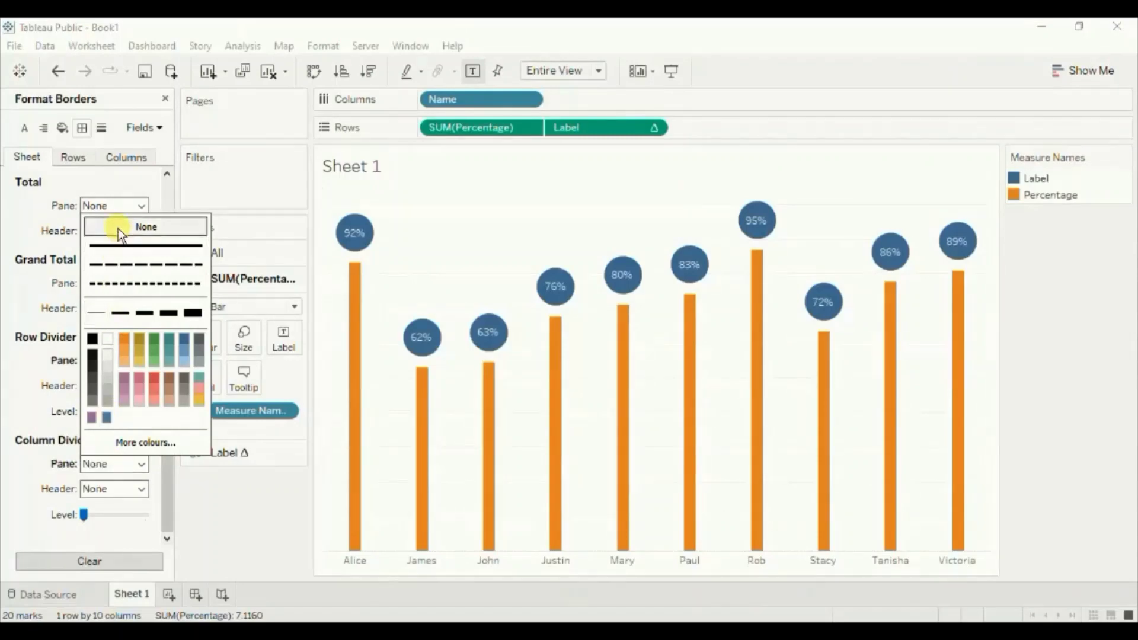
- Set the grid lines and zero lines for rows to None in the line formatting
{"action": "left_click", "coordinate": [104, 130]}
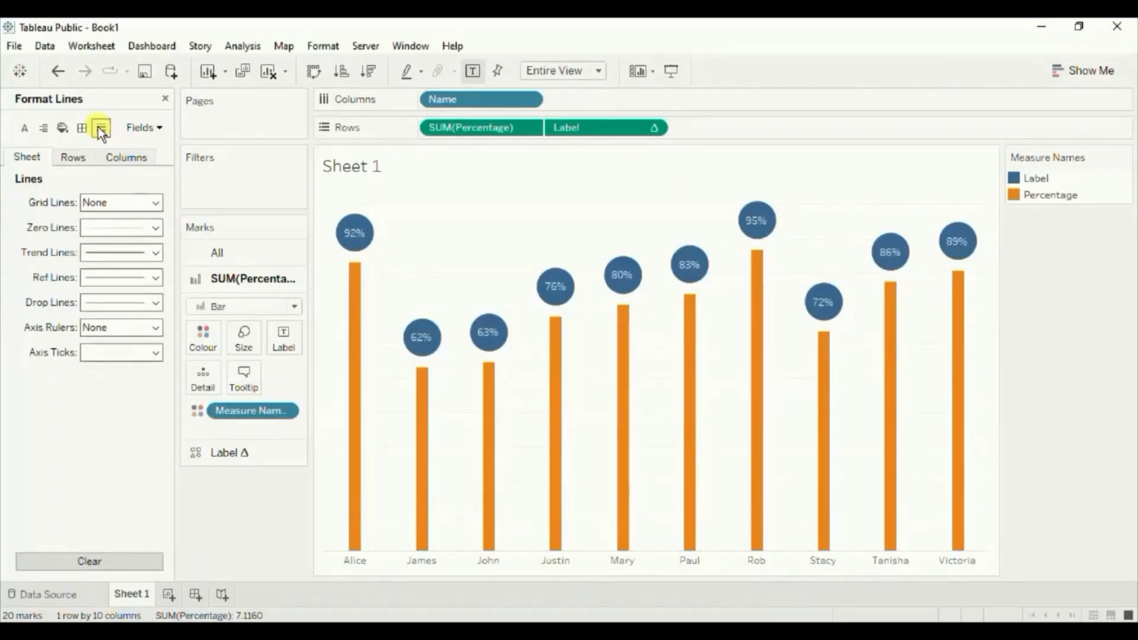
{"action": "left_click", "coordinate": [71, 157]}
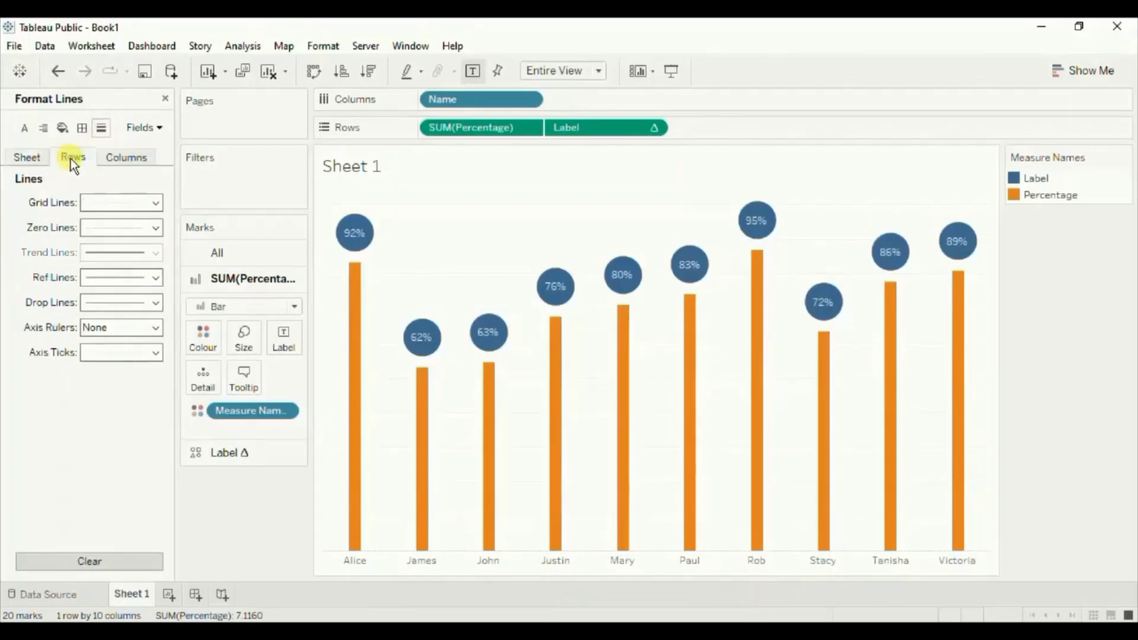
{"action": "left_click", "coordinate": [104, 202]}
{"action": "left_click", "coordinate": [120, 228]}
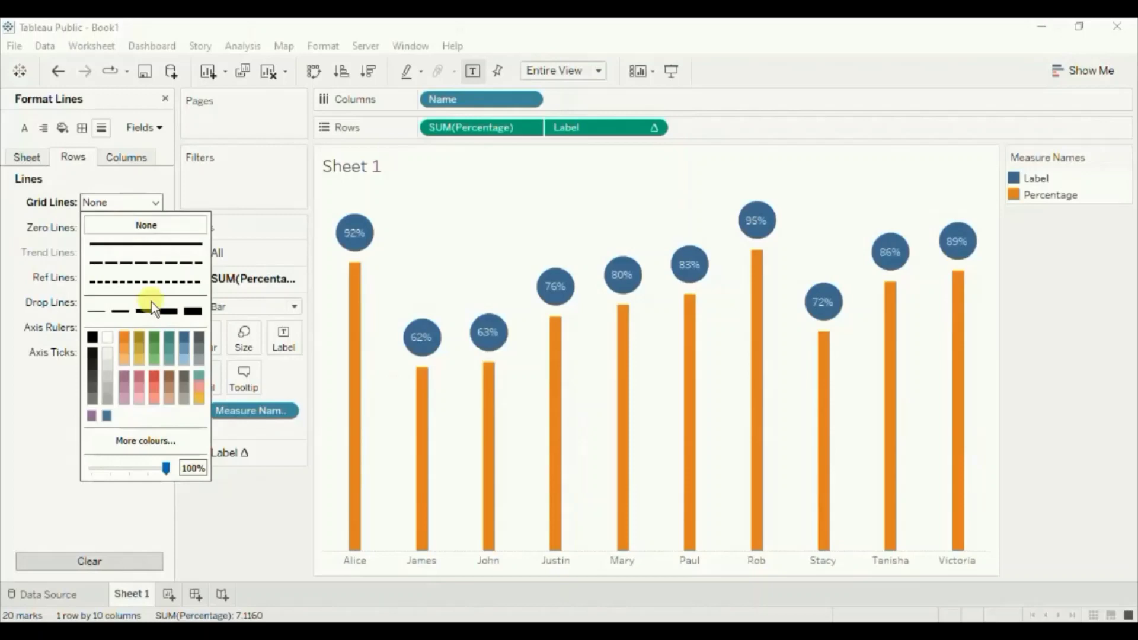
{"action": "left_click", "coordinate": [239, 512]}
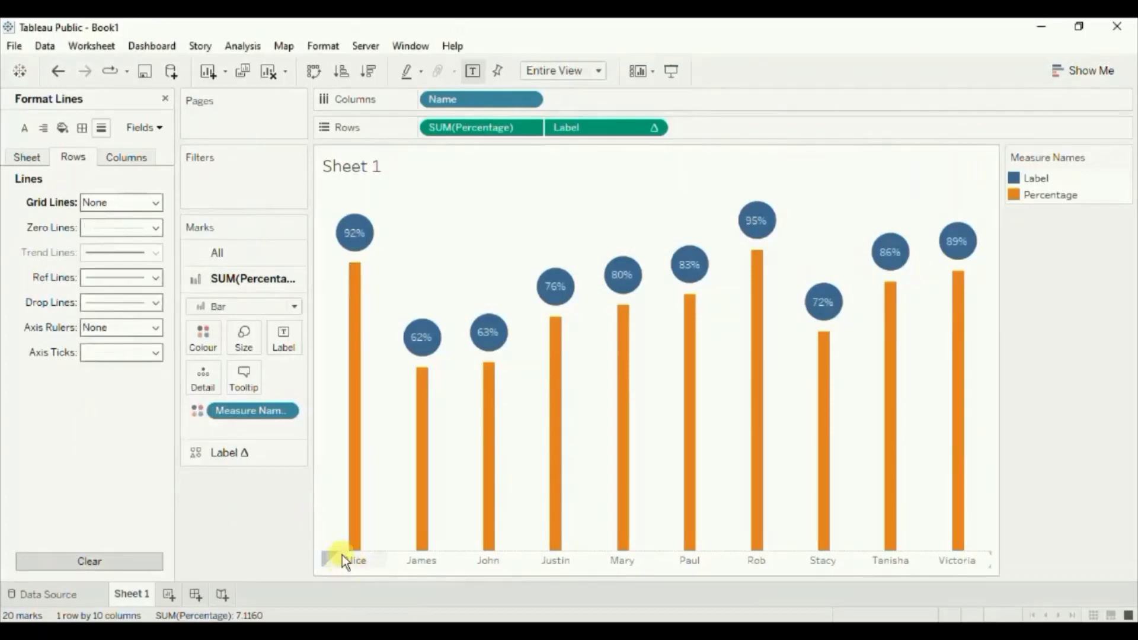
{"action": "left_click", "coordinate": [84, 225]}
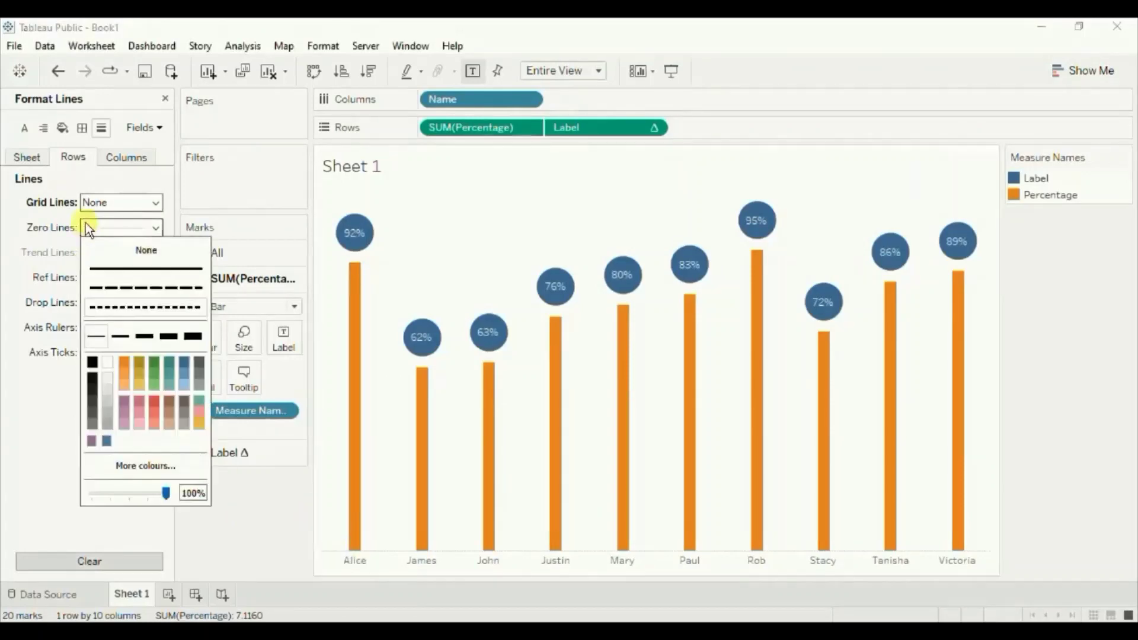
{"action": "left_click", "coordinate": [105, 245]}
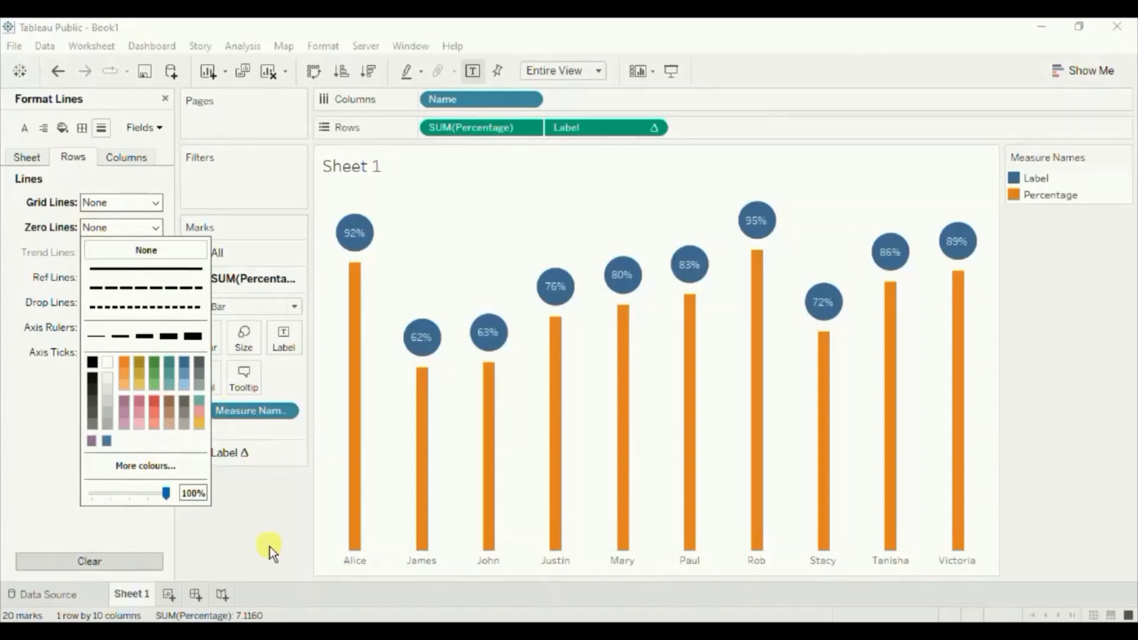
{"action": "left_click", "coordinate": [258, 512]}
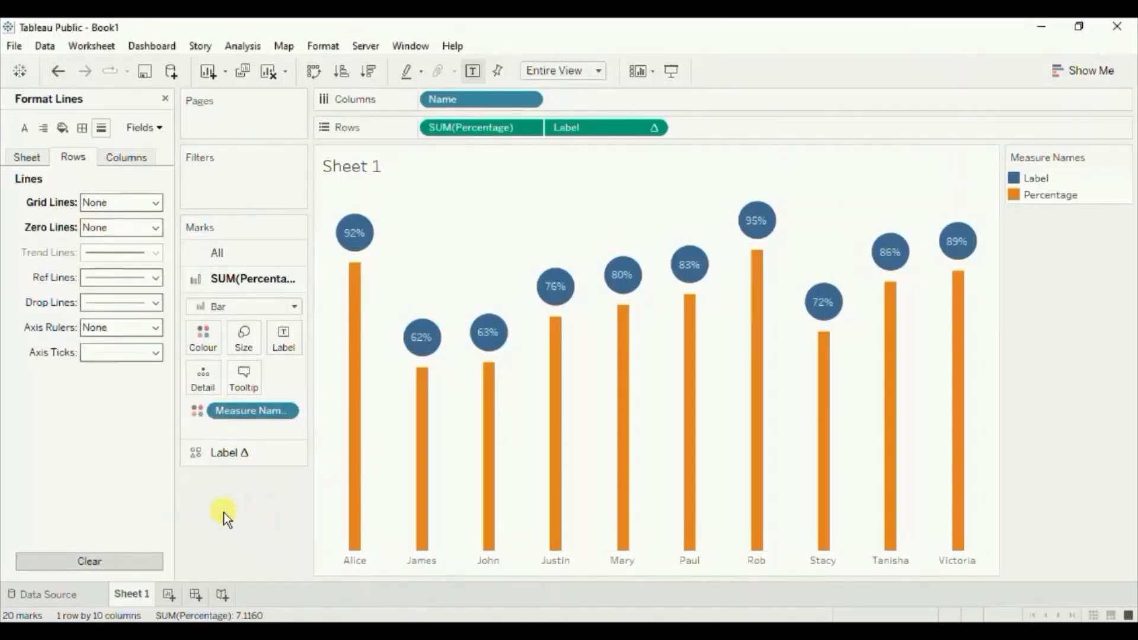
- Change the Percentage colour of Measure Names to the same blue as Label
{"action": "mouse_move", "coordinate": [418, 354]}
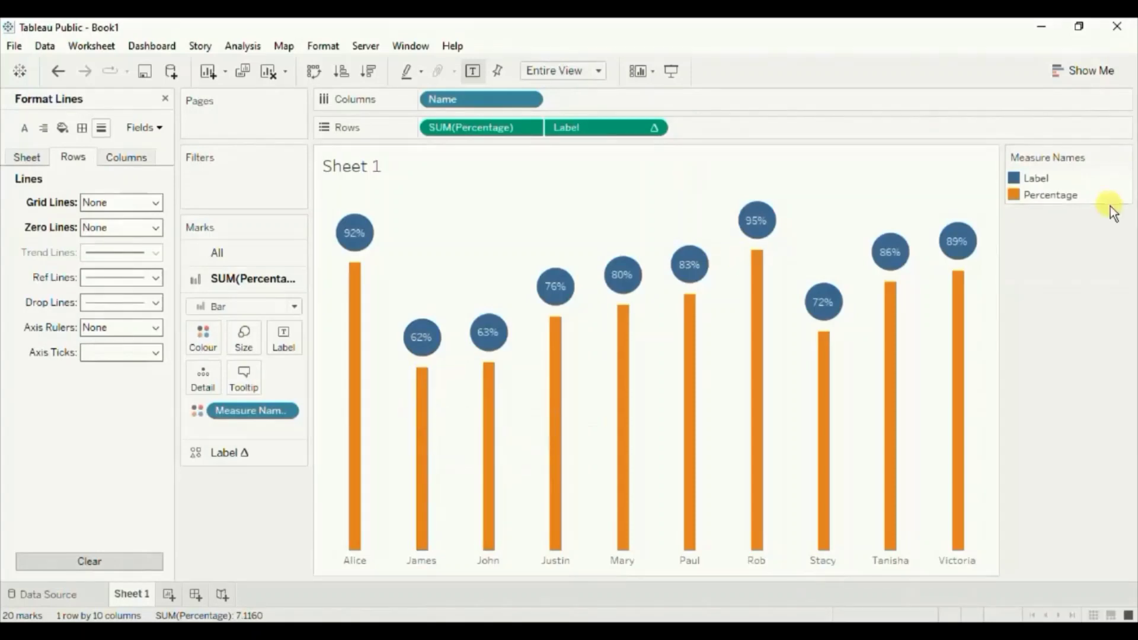
{"action": "double_click", "coordinate": [1012, 196]}
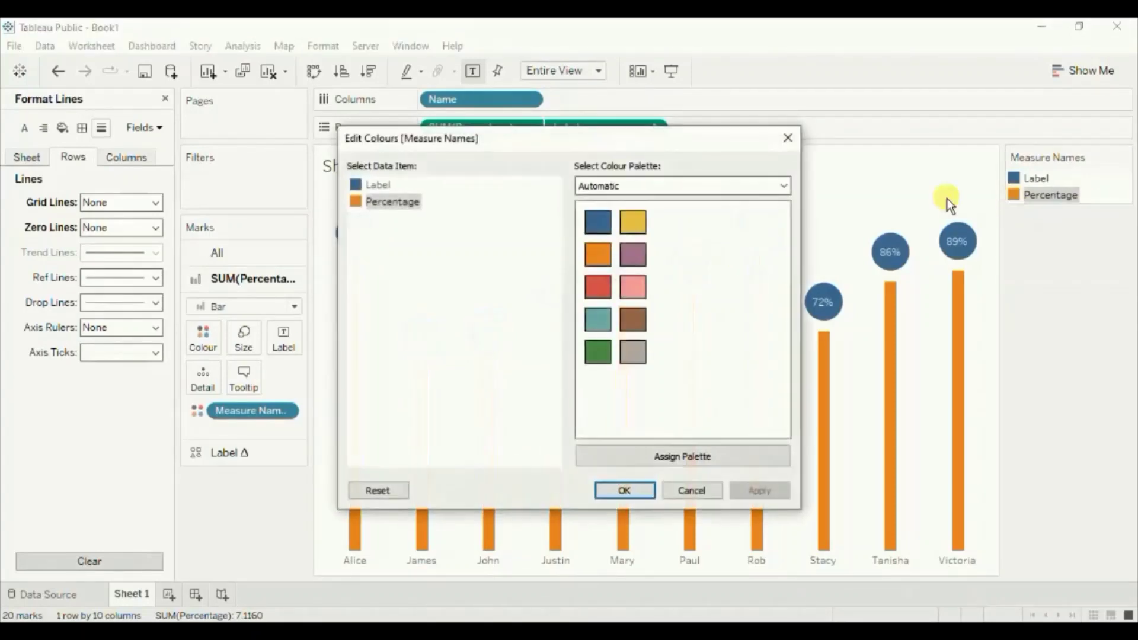
{"action": "left_click", "coordinate": [598, 222]}
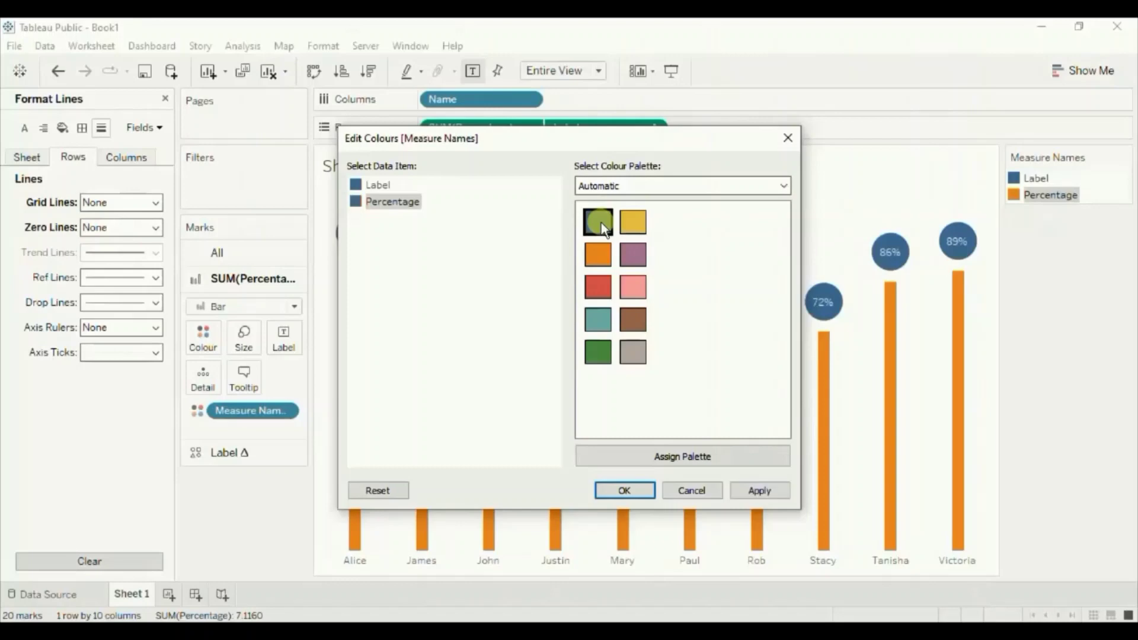
{"action": "left_click", "coordinate": [613, 490]}
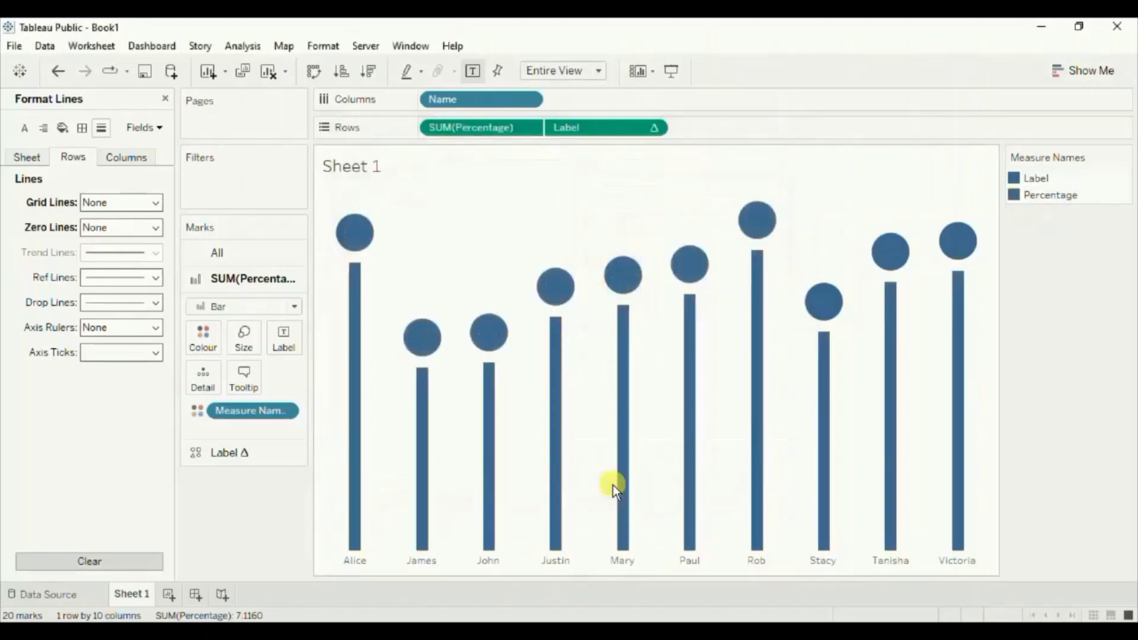
- Reduce the size of the SUM(Percentage) bars further to make them thin stems
{"action": "left_click", "coordinate": [225, 303]}
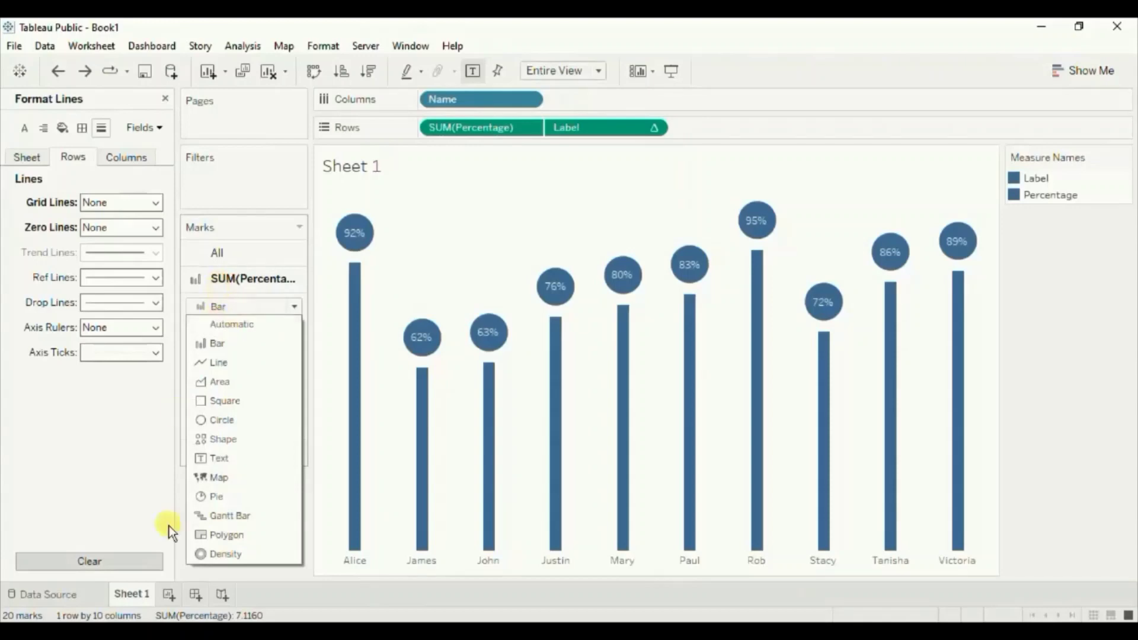
{"action": "left_click", "coordinate": [147, 499]}
{"action": "left_click", "coordinate": [248, 329]}
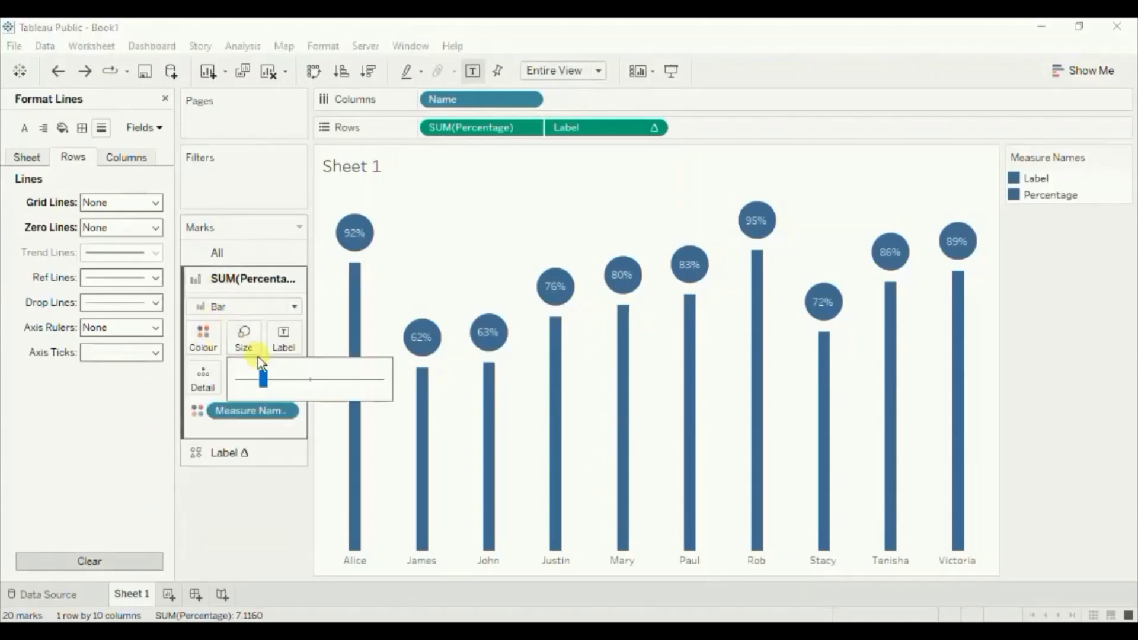
{"action": "left_click_drag", "start_coordinate": [254, 376], "coordinate": [251, 375]}
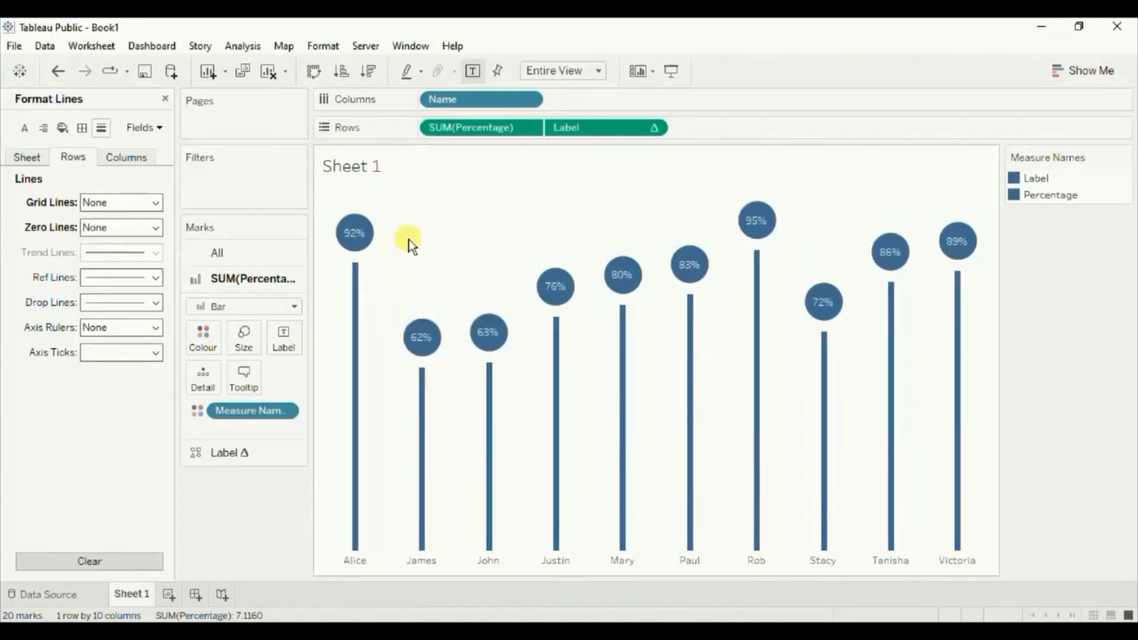
- Close the line formatting, edit the Label calculation so its WINDOW_MAX multiplier is 0.2, and apply it
{"action": "mouse_move", "coordinate": [355, 255]}
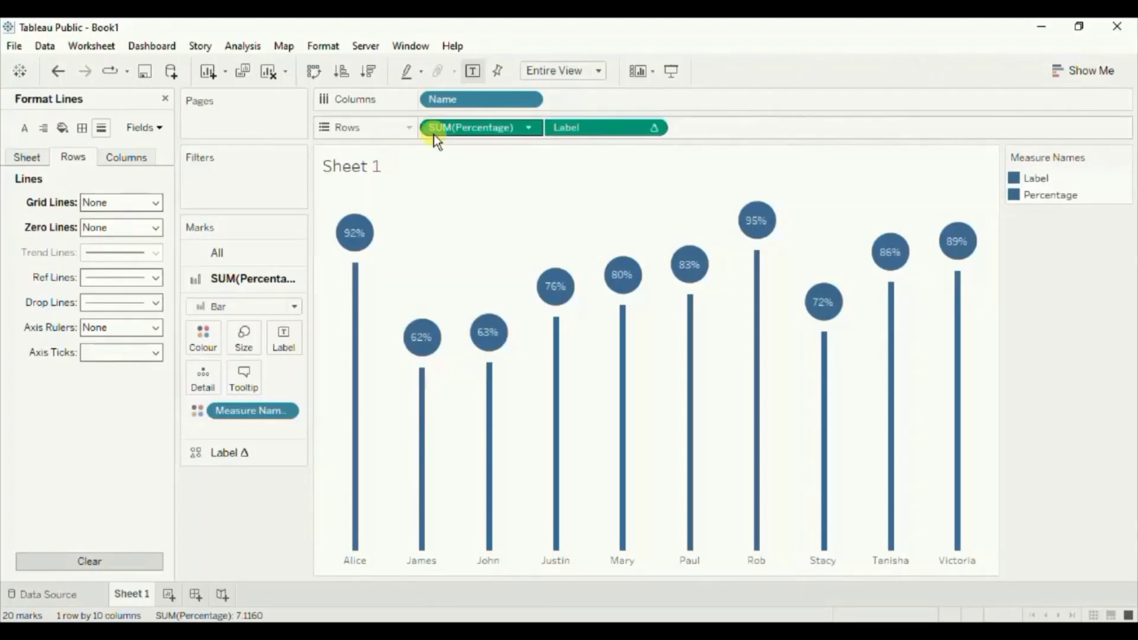
{"action": "left_click", "coordinate": [166, 98]}
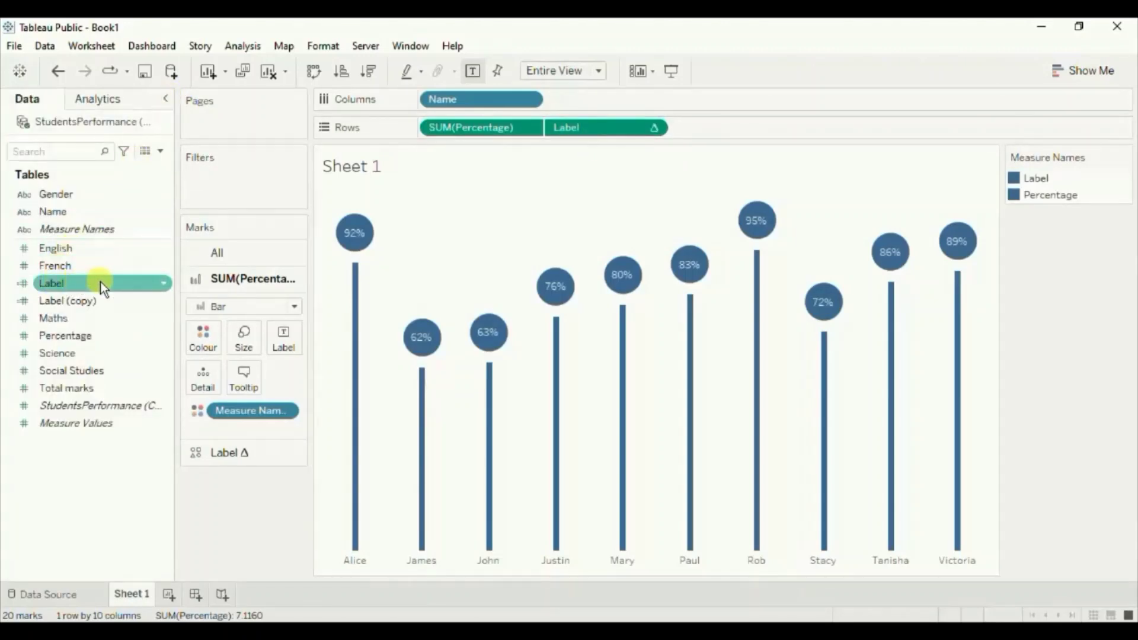
{"action": "right_click", "coordinate": [159, 282]}
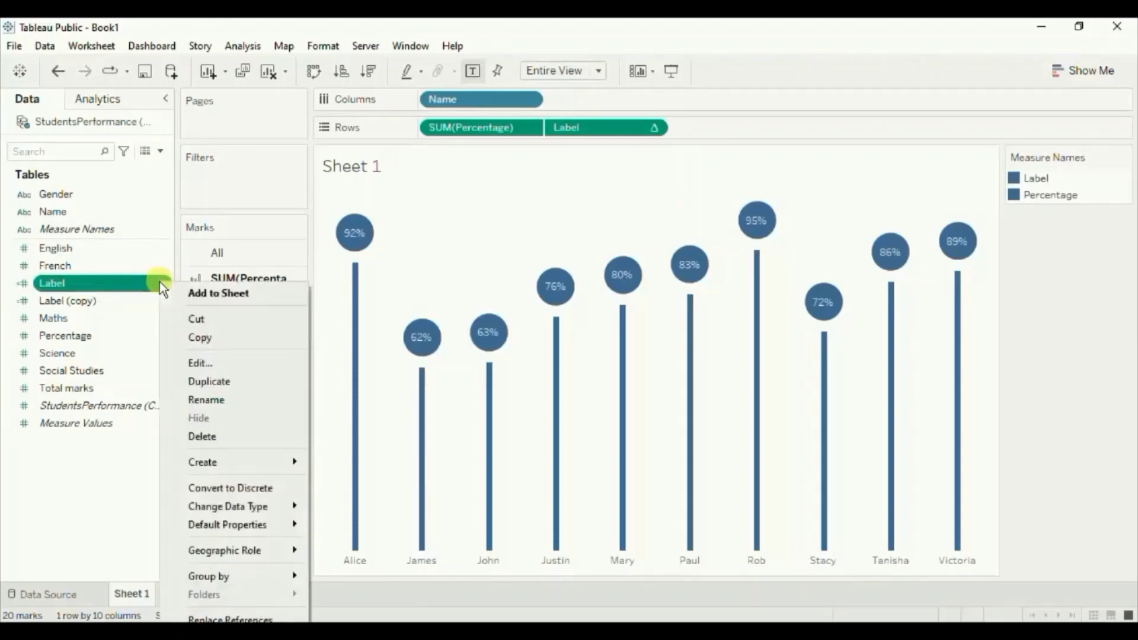
{"action": "left_click", "coordinate": [198, 361]}
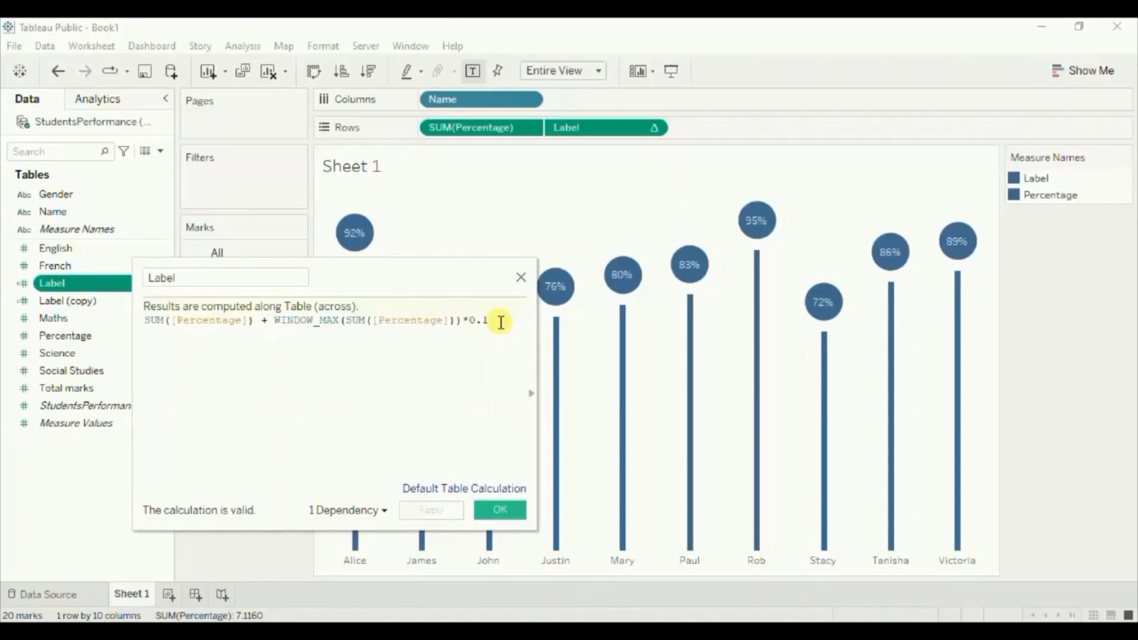
{"action": "key", "text": "BackSpace"}
{"action": "type", "text": "2"}
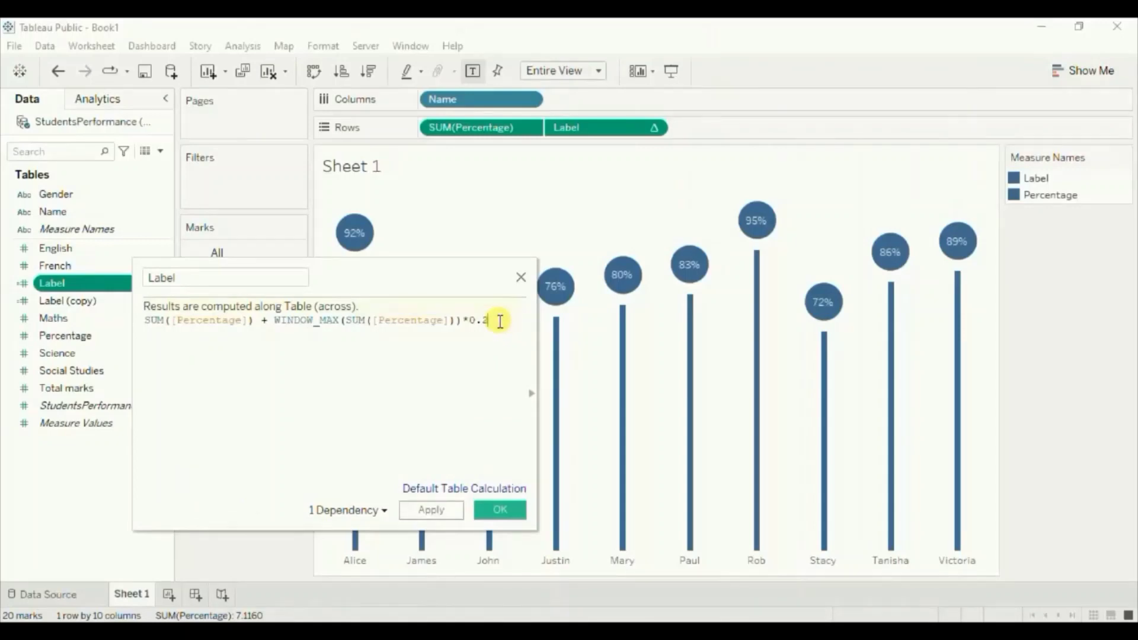
{"action": "left_click", "coordinate": [433, 511]}
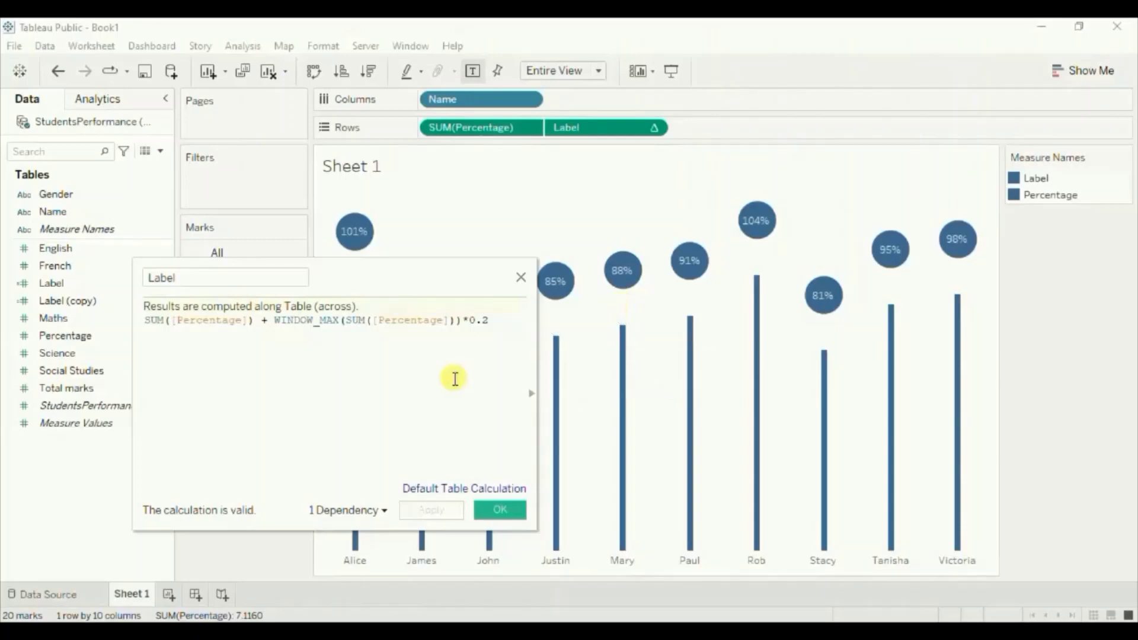
- Set the WINDOW_MAX multiplier in the Label calculation back to 0.1 and save the calculation
{"action": "mouse_move", "coordinate": [567, 355]}
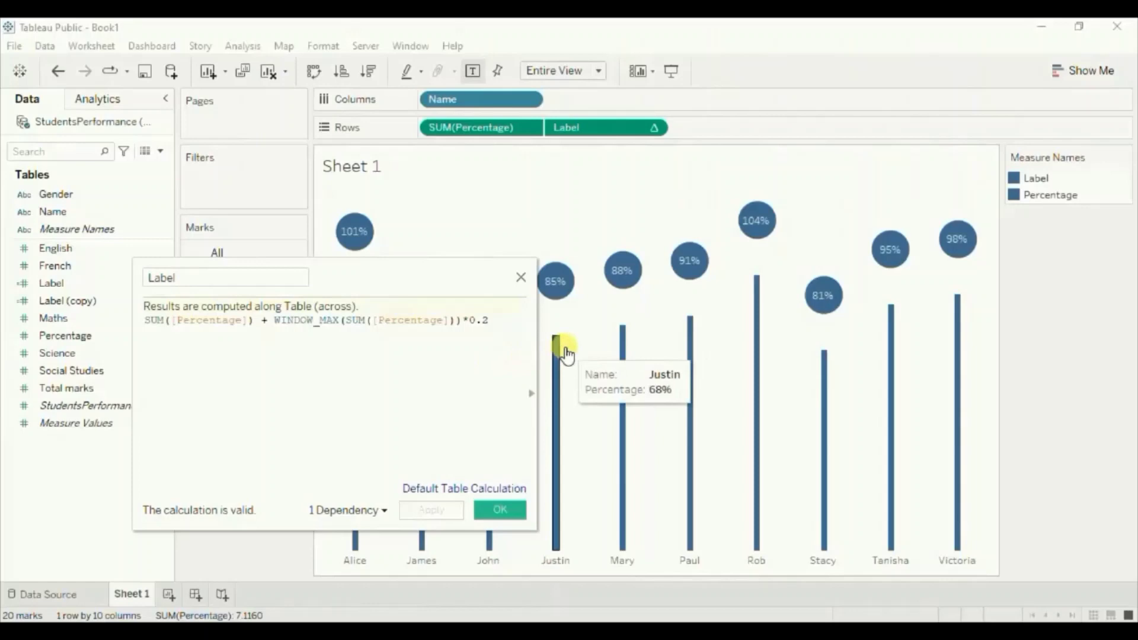
{"action": "left_click", "coordinate": [492, 320]}
{"action": "key", "text": "BackSpace"}
{"action": "type", "text": "1"}
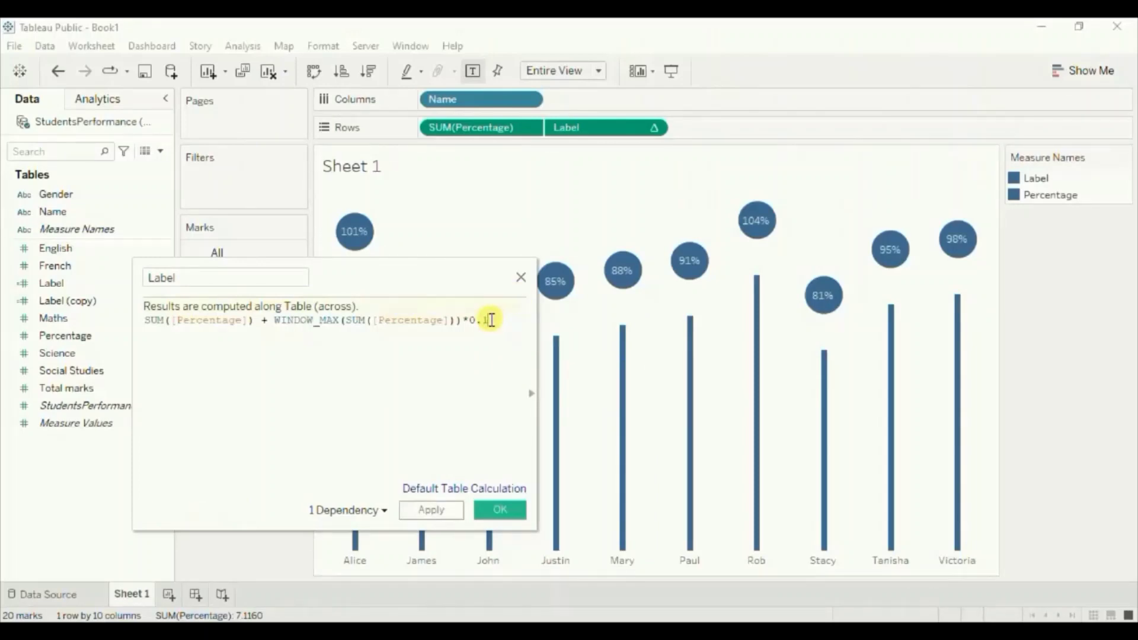
{"action": "left_click", "coordinate": [497, 510]}
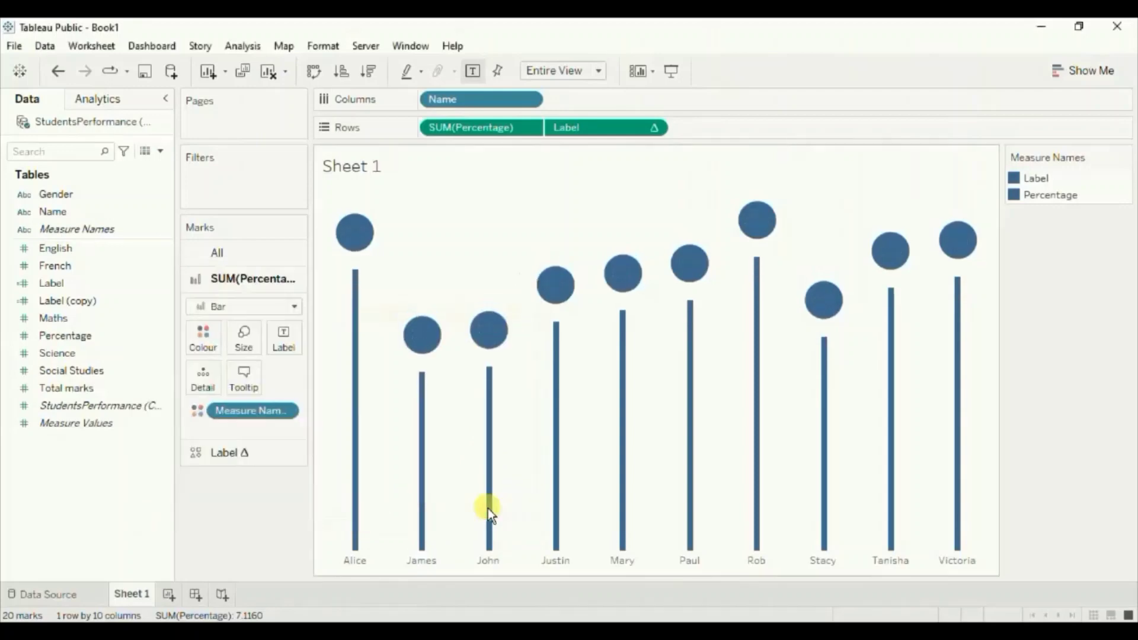
- Try an open circle for the Label marks, and switch their shape to a filled square
{"action": "left_click", "coordinate": [242, 457]}
{"action": "left_click", "coordinate": [282, 409]}
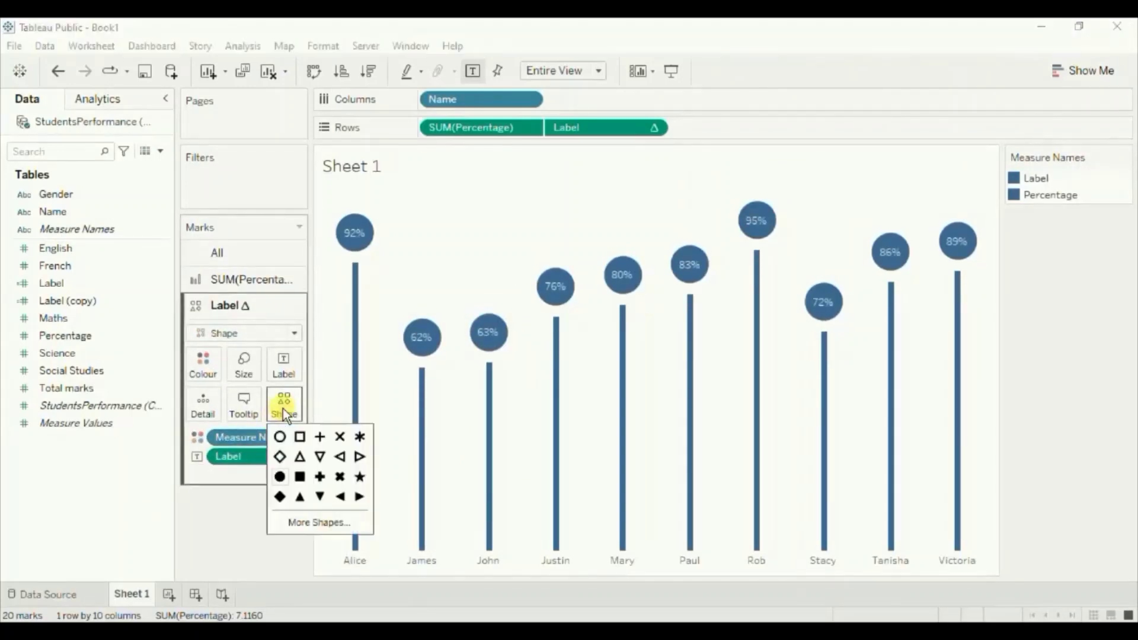
{"action": "left_click", "coordinate": [279, 439]}
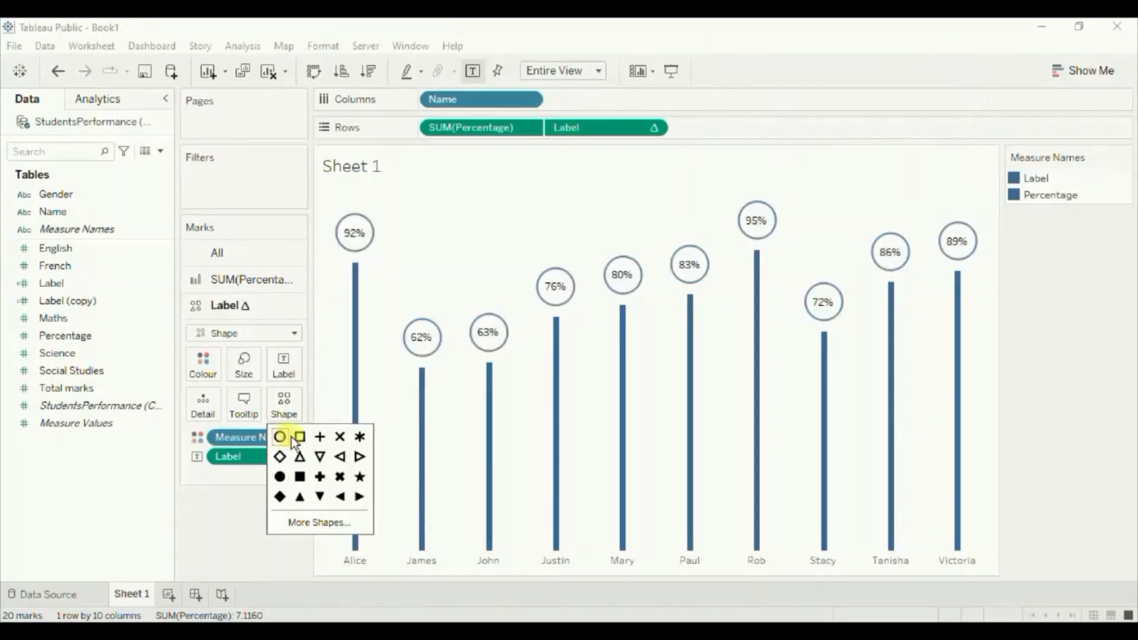
{"action": "left_click", "coordinate": [306, 476]}
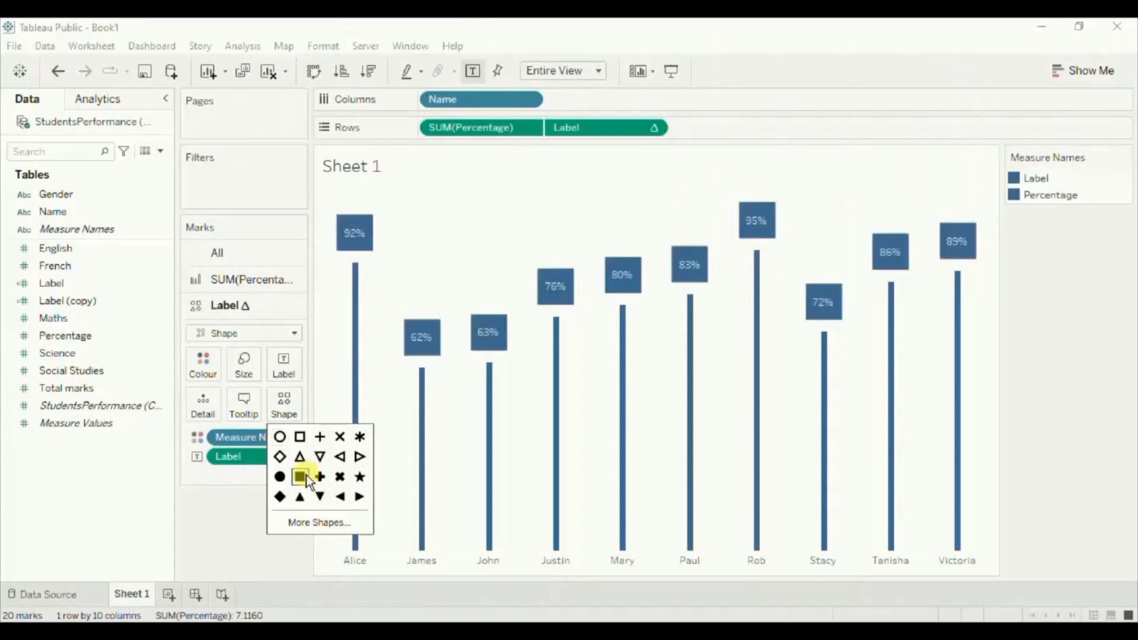
- Change the shape of the Label marks to the smiling face from the Emoticons palette
{"action": "left_click", "coordinate": [305, 522]}
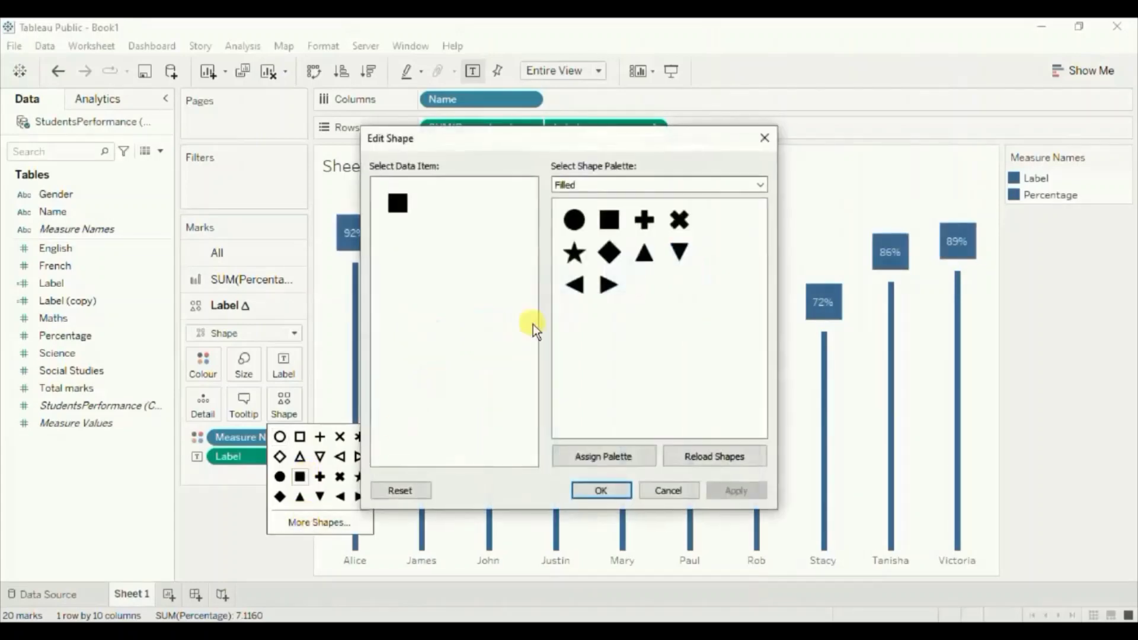
{"action": "left_click", "coordinate": [640, 181]}
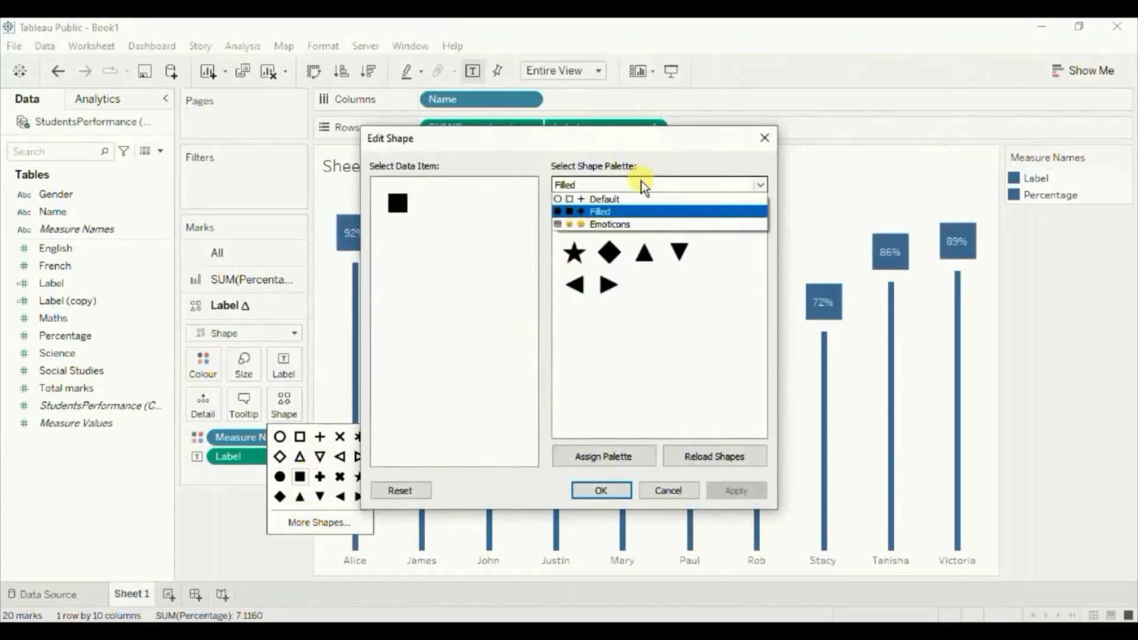
{"action": "left_click", "coordinate": [607, 224]}
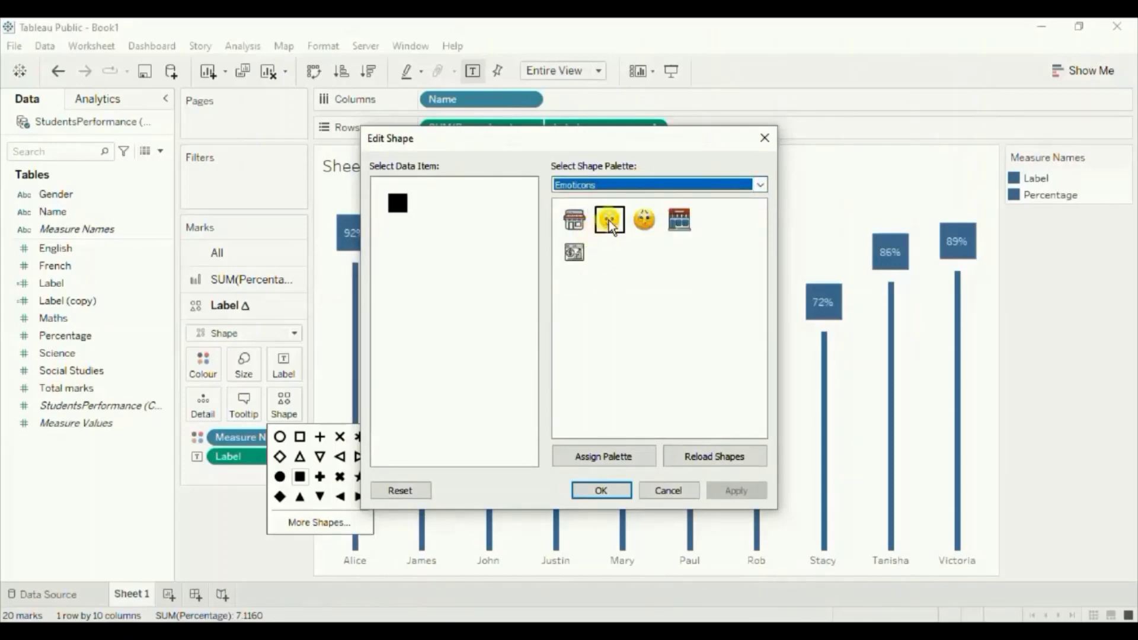
{"action": "left_click", "coordinate": [609, 219]}
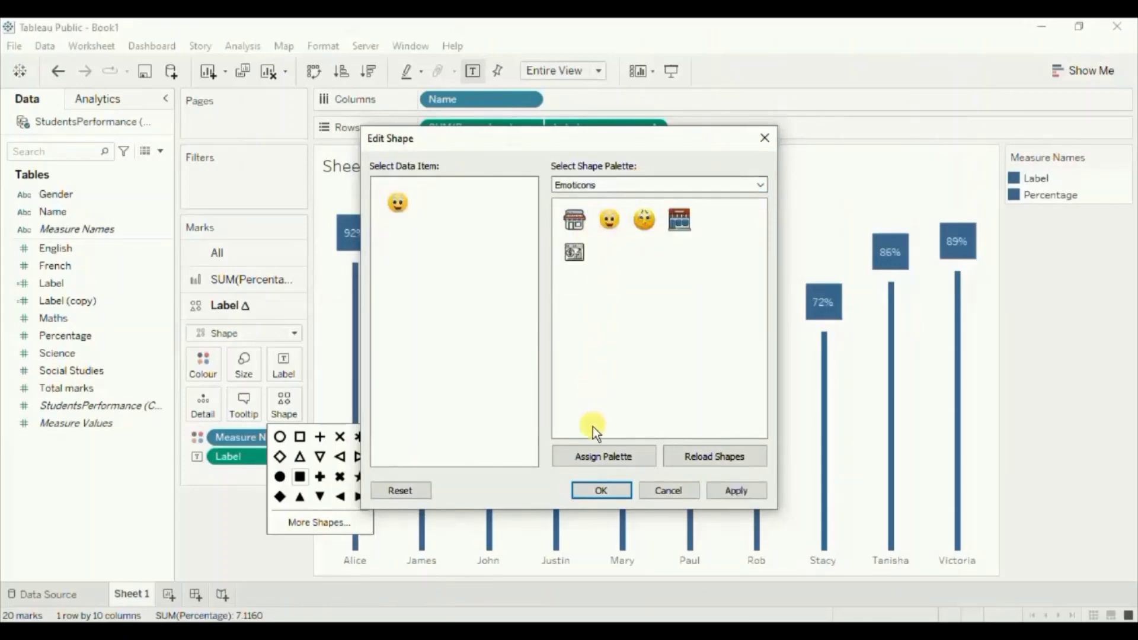
{"action": "left_click", "coordinate": [594, 489]}
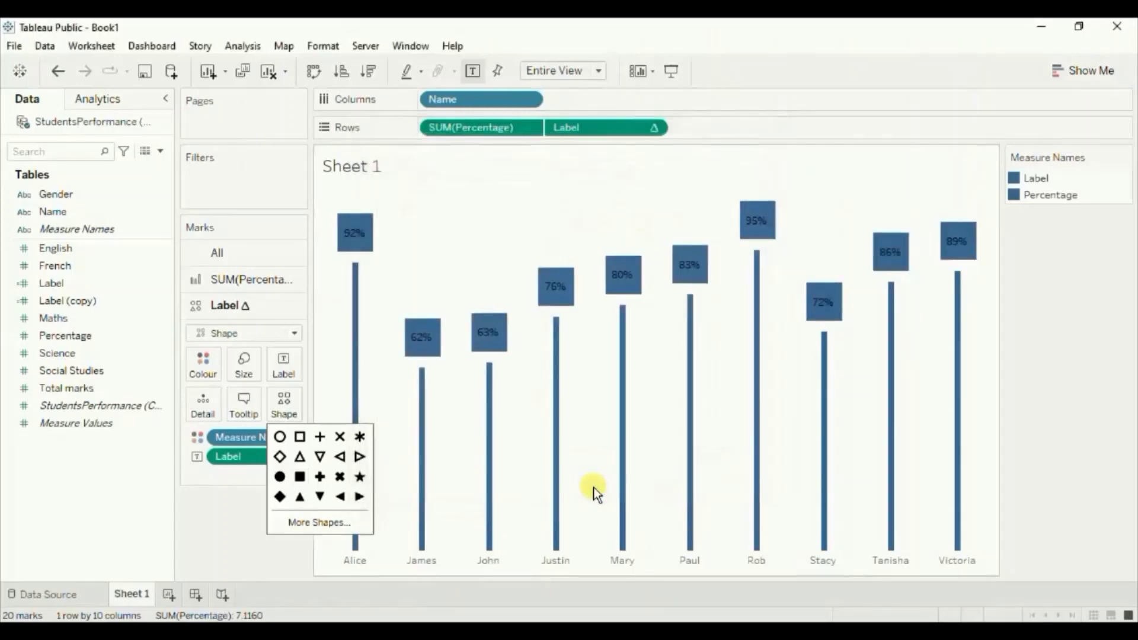
{"action": "left_click", "coordinate": [225, 517]}
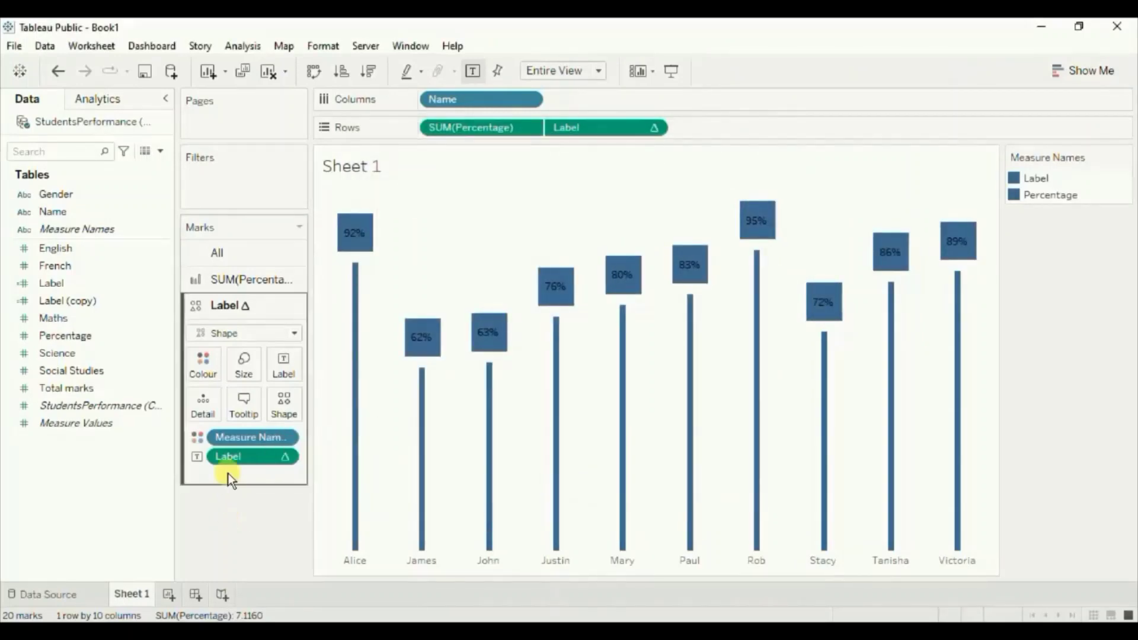
- Remove Measure Names from the colour encoding of the Label marks
{"action": "left_click_drag", "start_coordinate": [240, 437], "coordinate": [222, 524]}
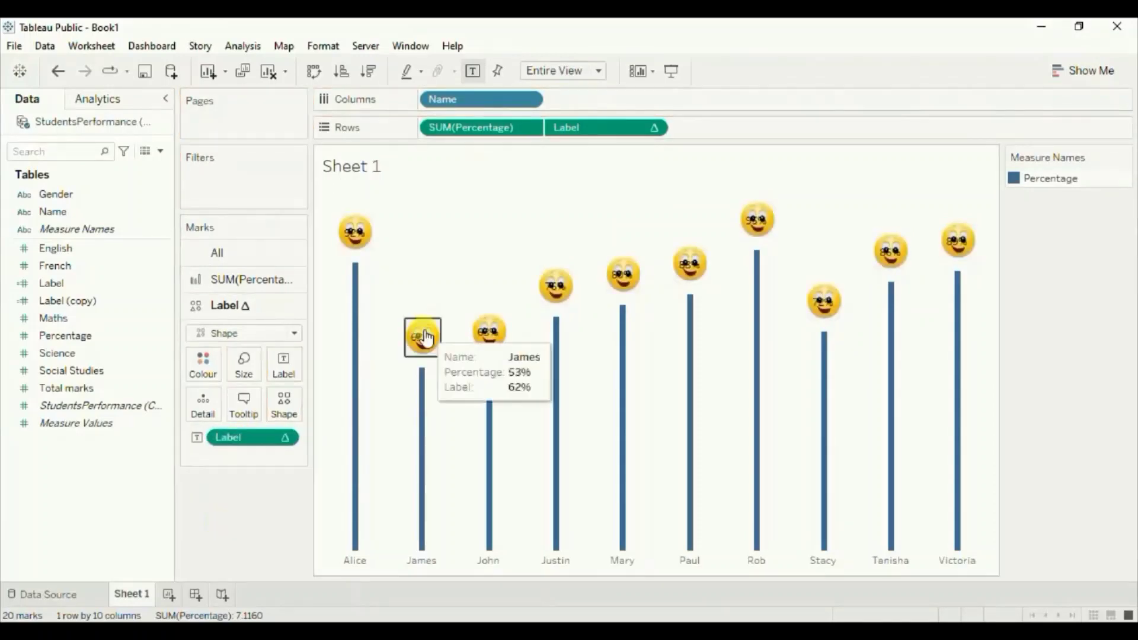
{"action": "mouse_move", "coordinate": [491, 346]}
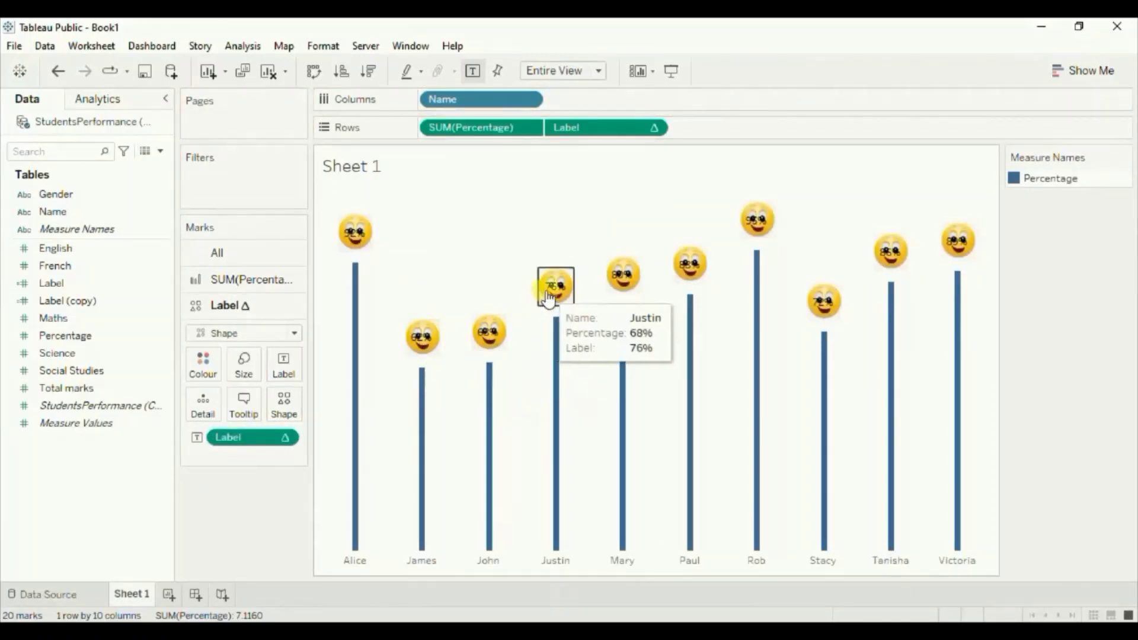
{"action": "mouse_move", "coordinate": [760, 221]}
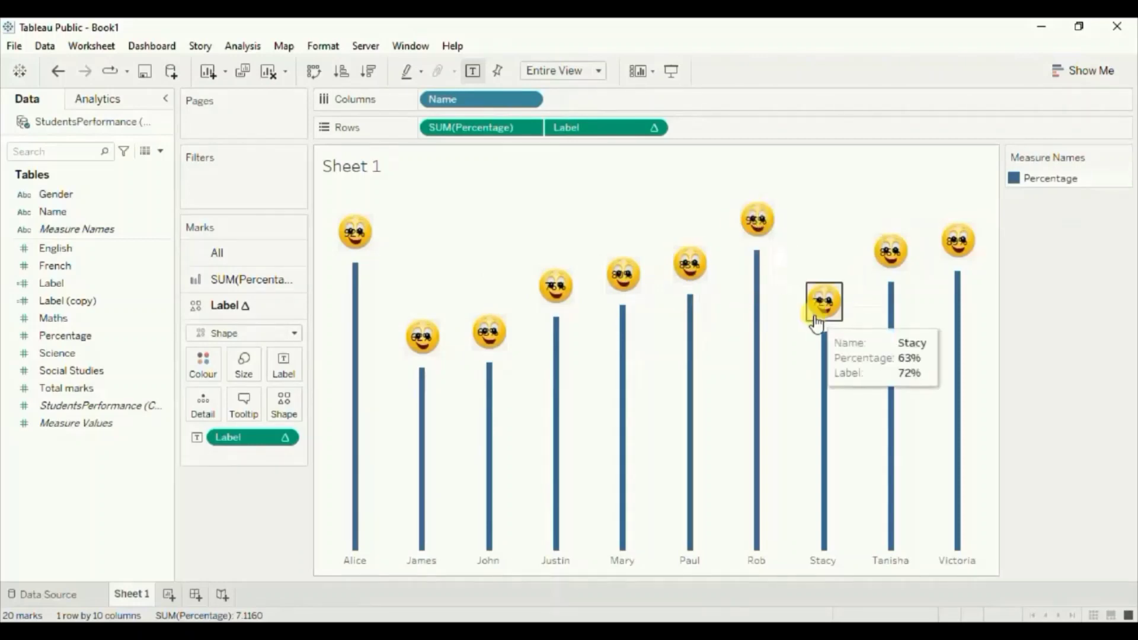
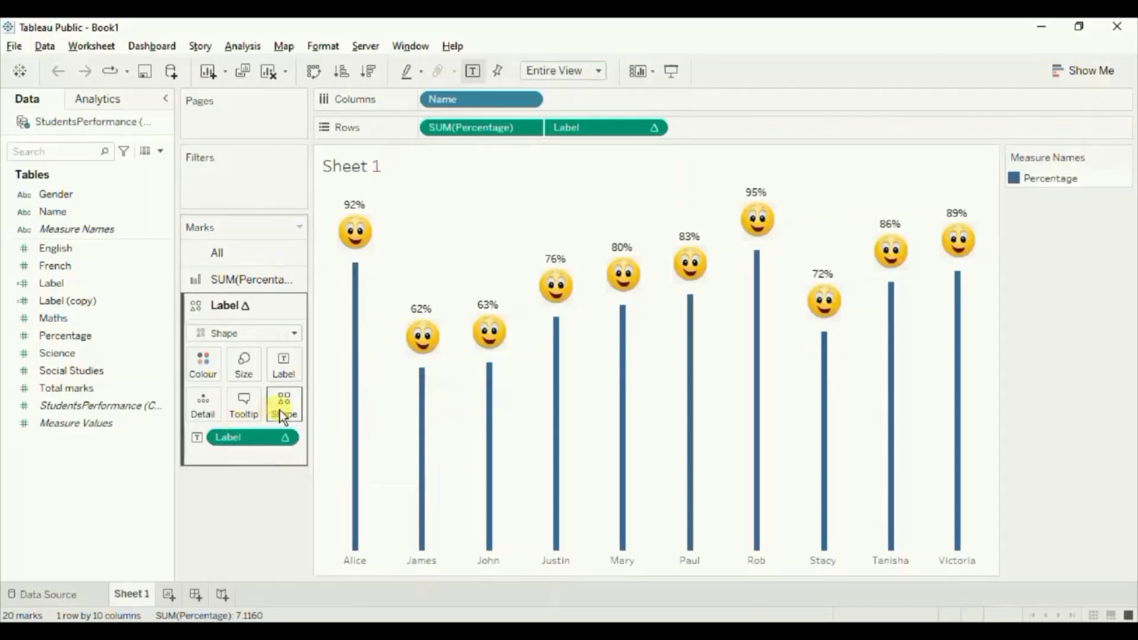
- Create a calculated field named Shape with the formula if [Percentage]<0.7 then 'Bad' else 'Good' end
{"action": "left_click", "coordinate": [160, 151]}
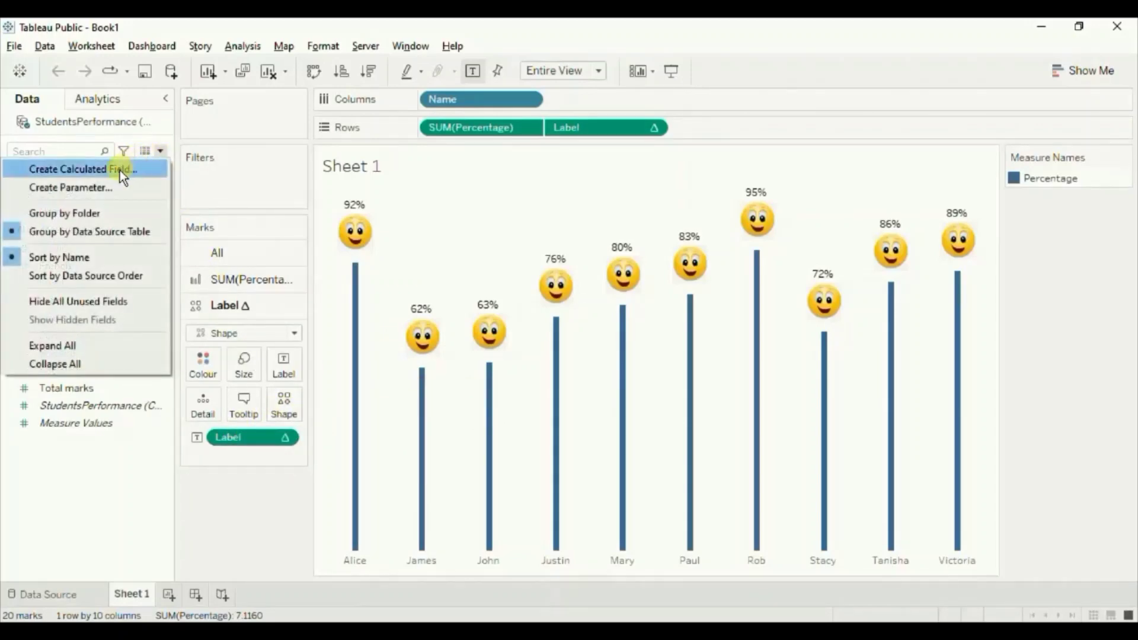
{"action": "left_click", "coordinate": [120, 170]}
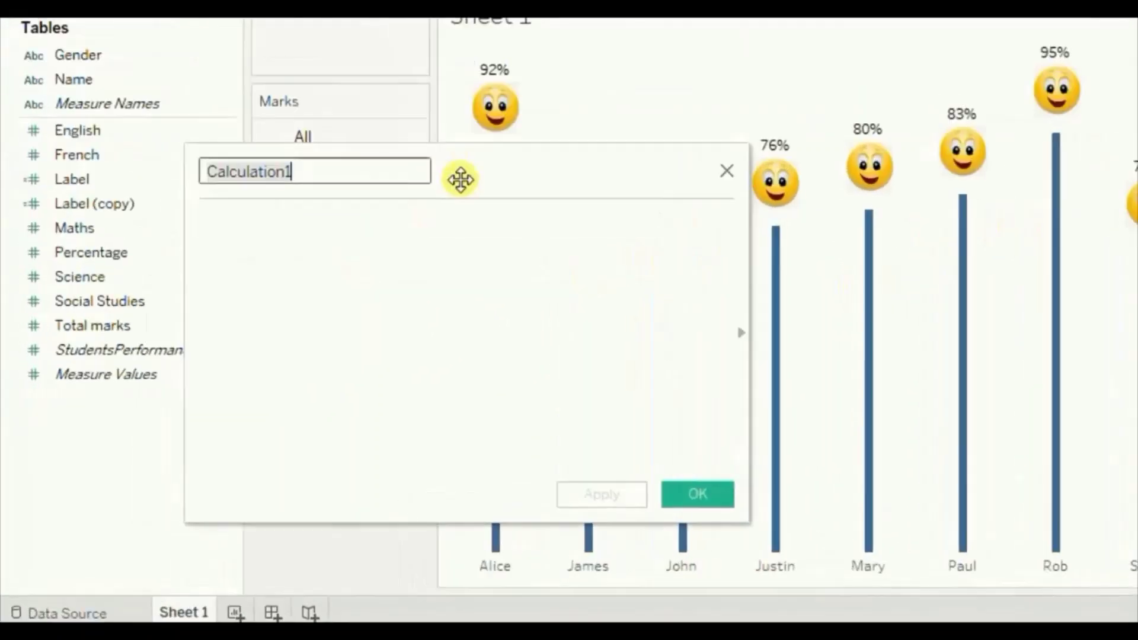
{"action": "type", "text": "Shape"}
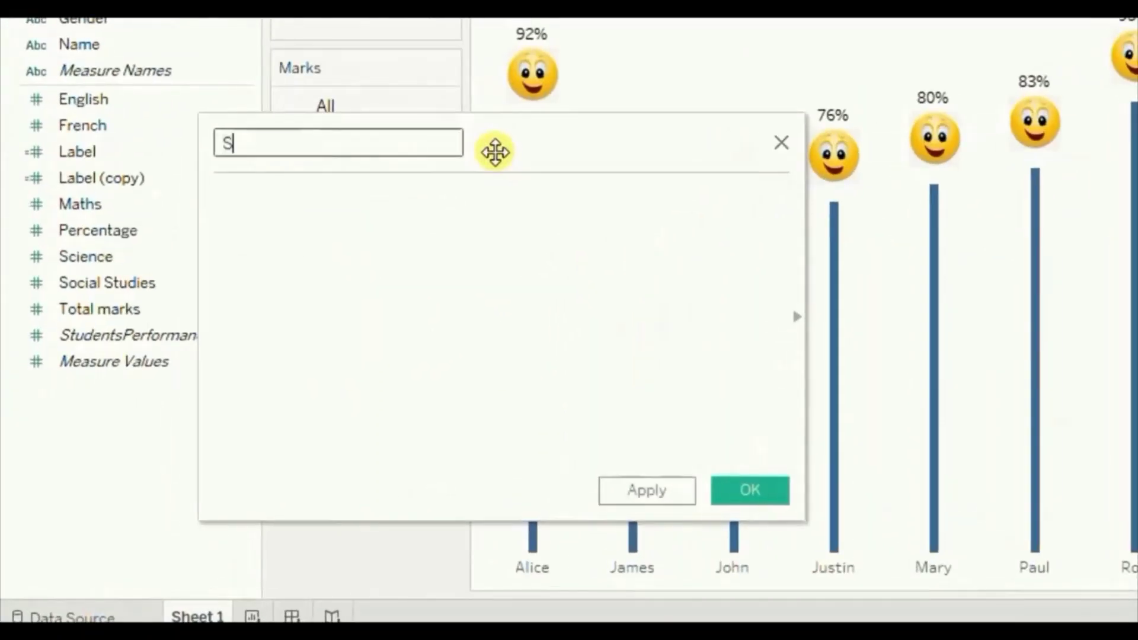
{"action": "left_click", "coordinate": [465, 263]}
{"action": "type", "text": "if "}
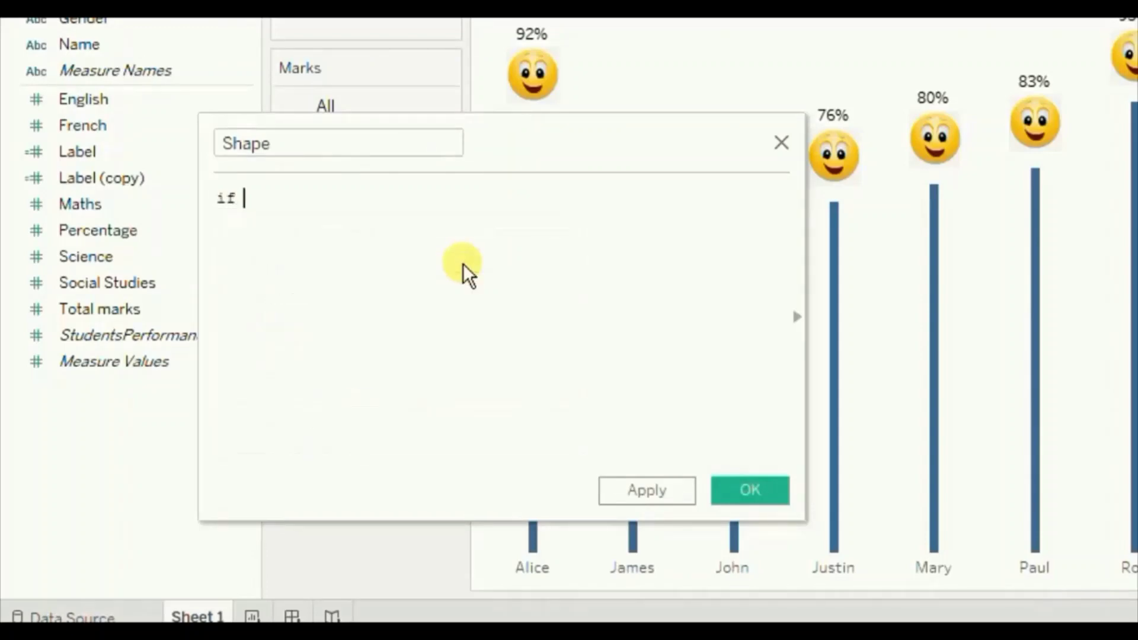
{"action": "type", "text": "perce"}
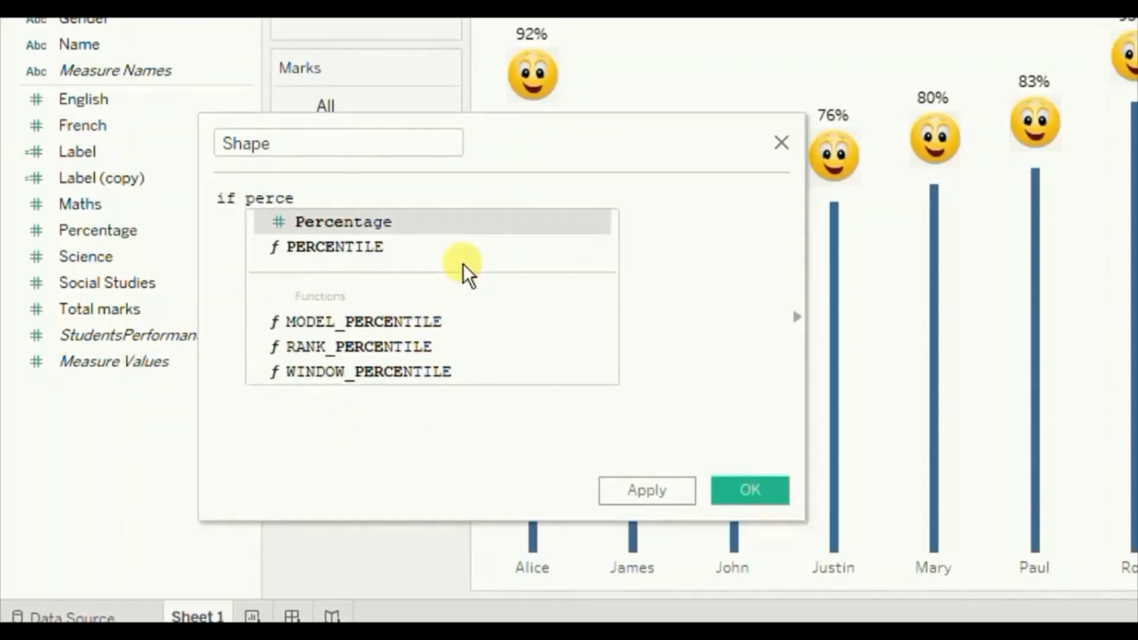
{"action": "key", "text": "Return"}
{"action": "type", "text": "<"}
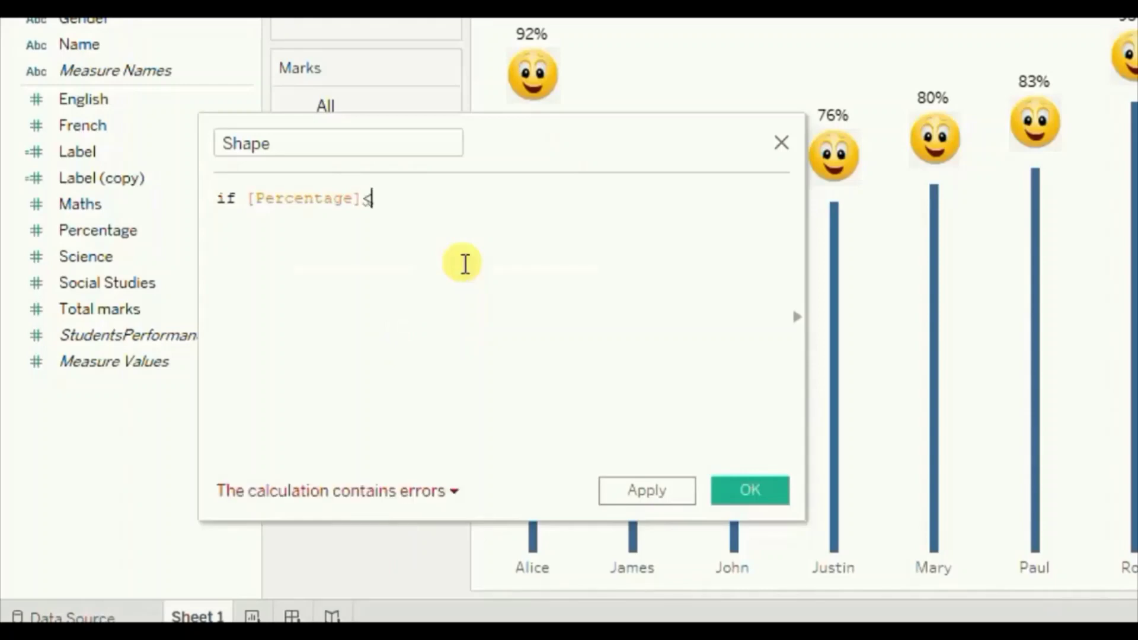
{"action": "type", "text": "0."}
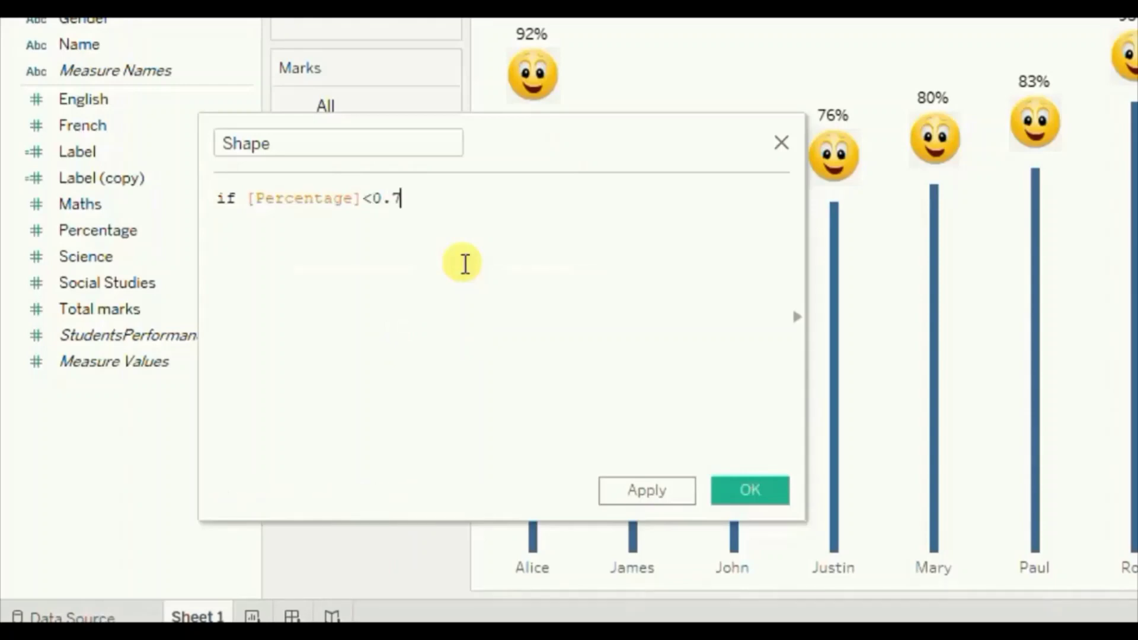
{"action": "type", "text": "7 then 'Bad"}
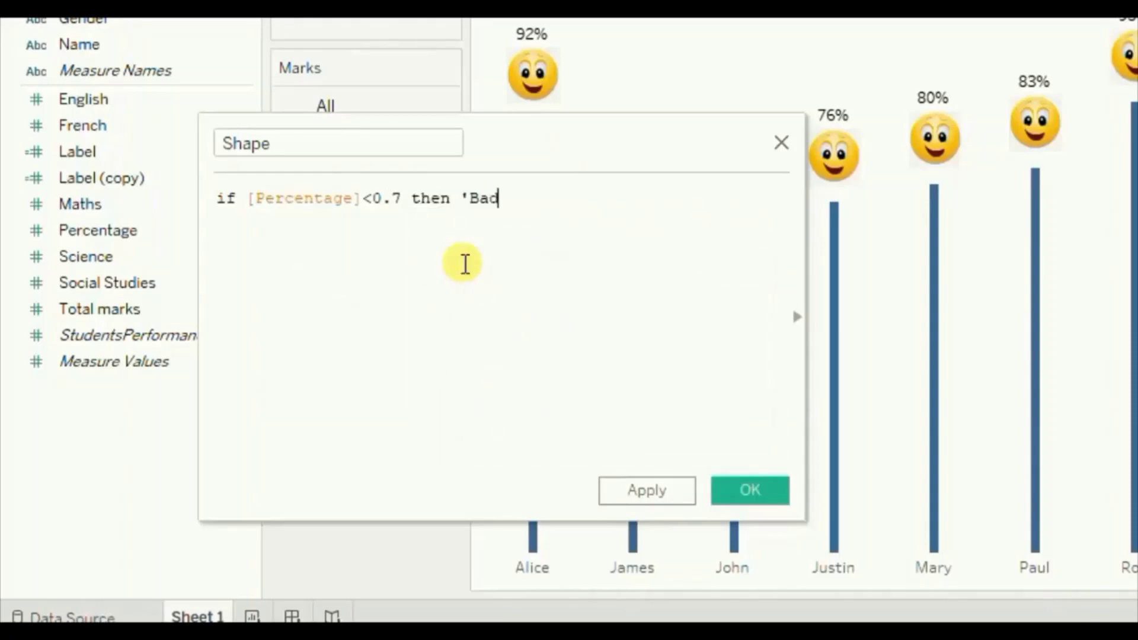
{"action": "type", "text": "' else '"}
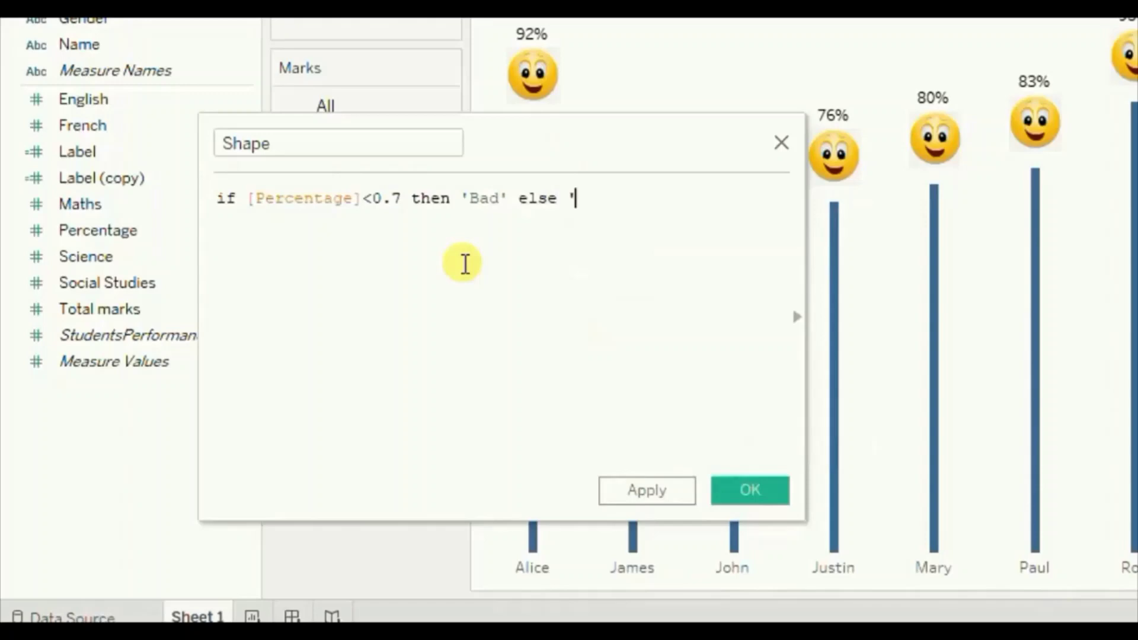
{"action": "type", "text": "Good' end"}
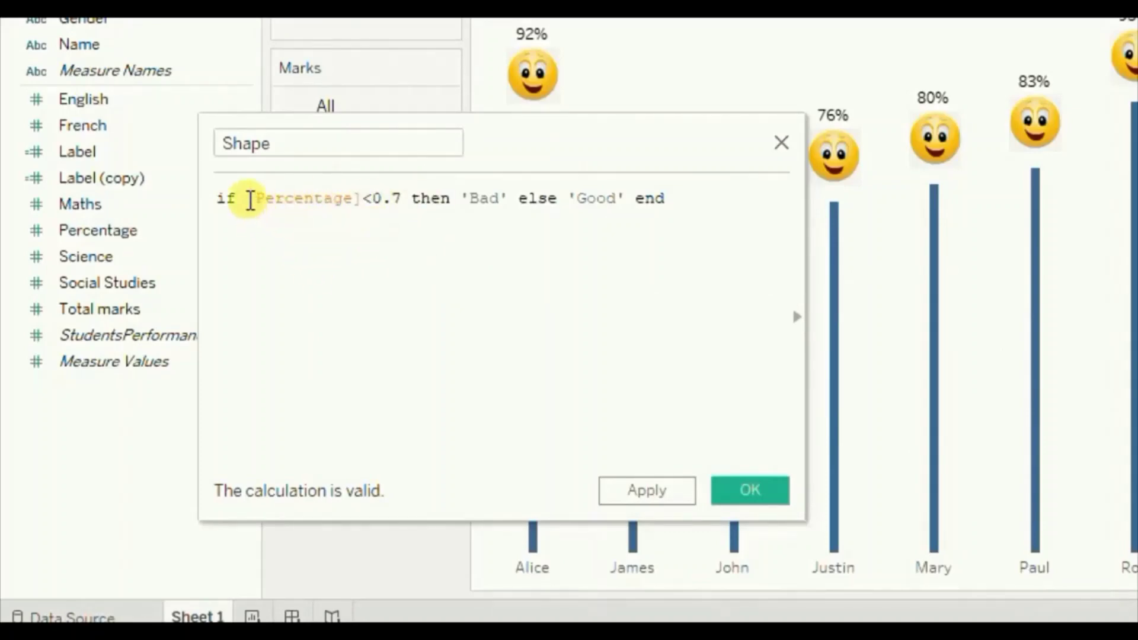
{"action": "left_click_drag", "start_coordinate": [247, 198], "coordinate": [506, 196]}
{"action": "left_click", "coordinate": [490, 257]}
{"action": "left_click_drag", "start_coordinate": [246, 198], "coordinate": [401, 197]}
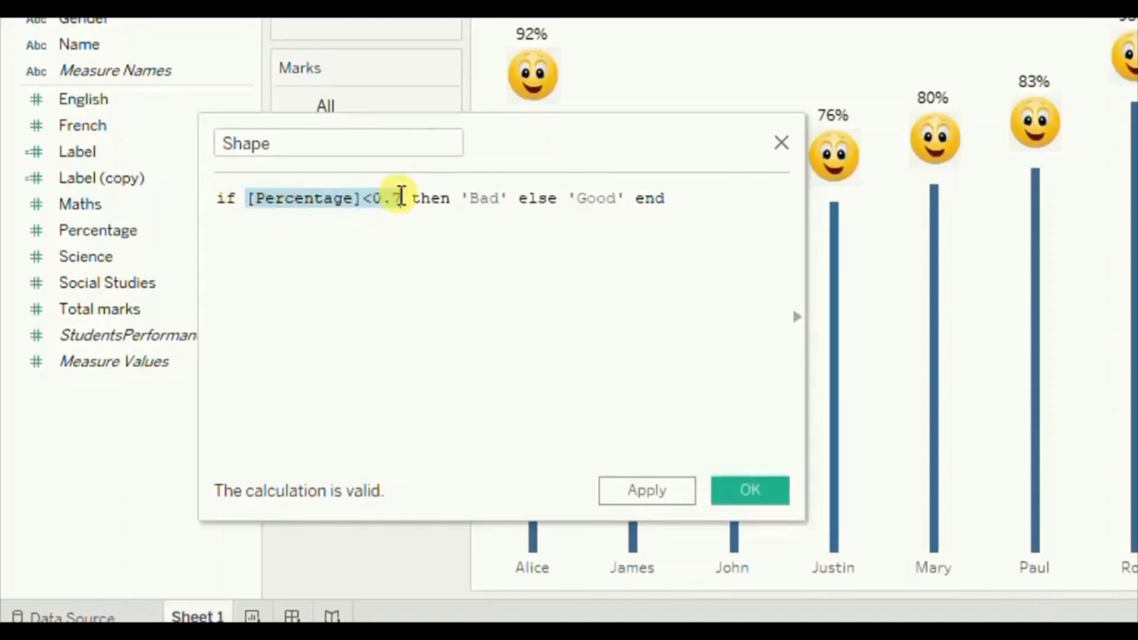
{"action": "left_click", "coordinate": [569, 198]}
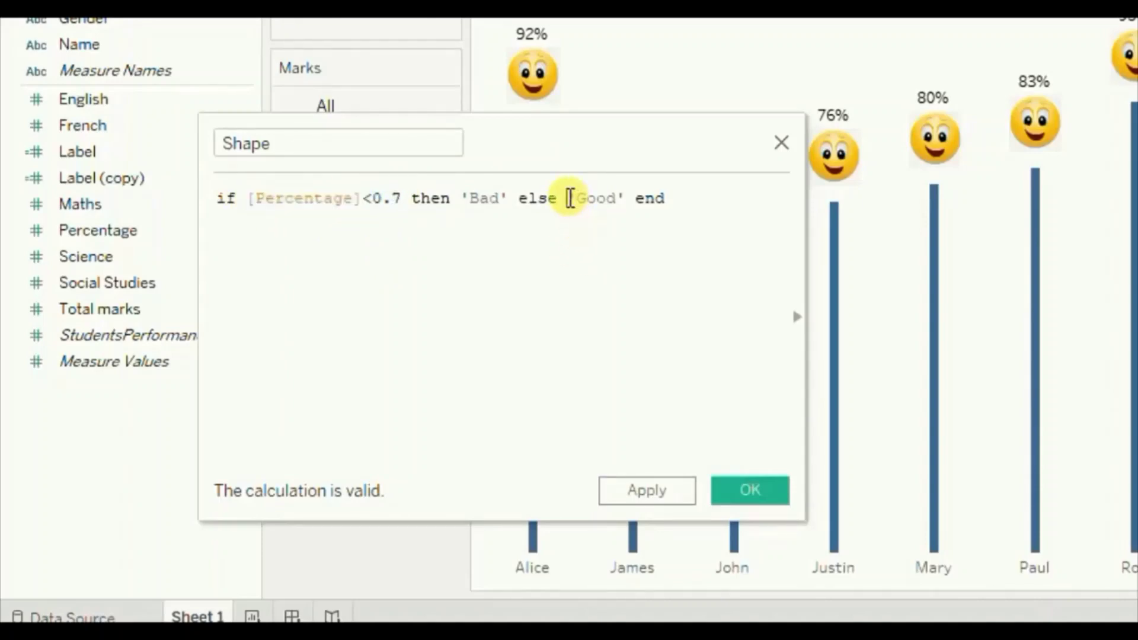
{"action": "left_click_drag", "start_coordinate": [569, 198], "coordinate": [630, 197]}
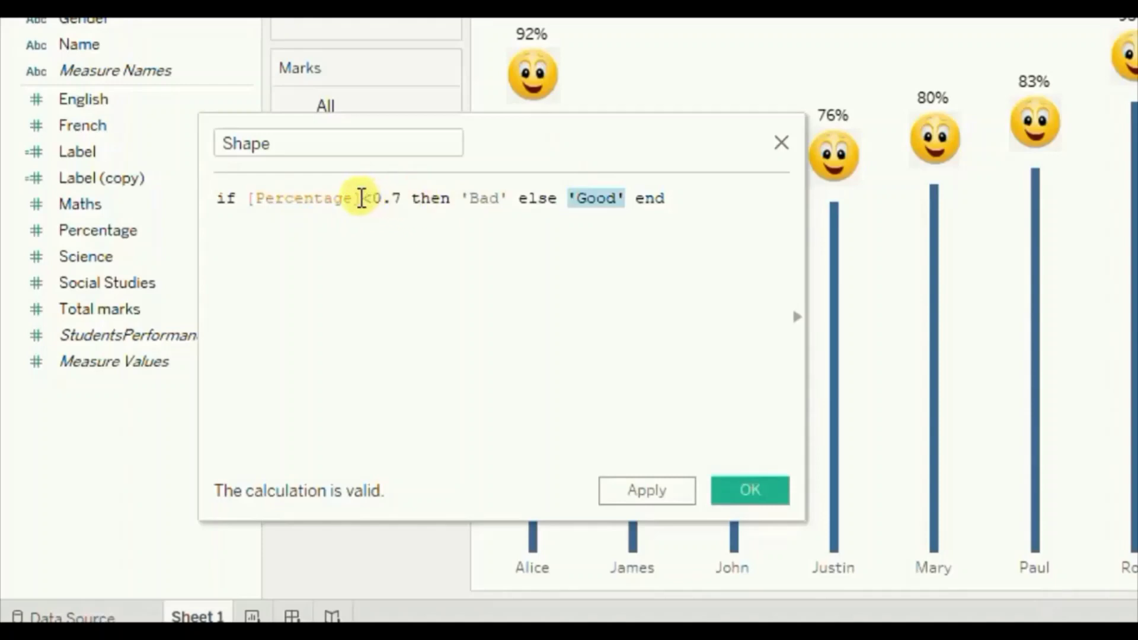
{"action": "left_click_drag", "start_coordinate": [362, 198], "coordinate": [405, 198]}
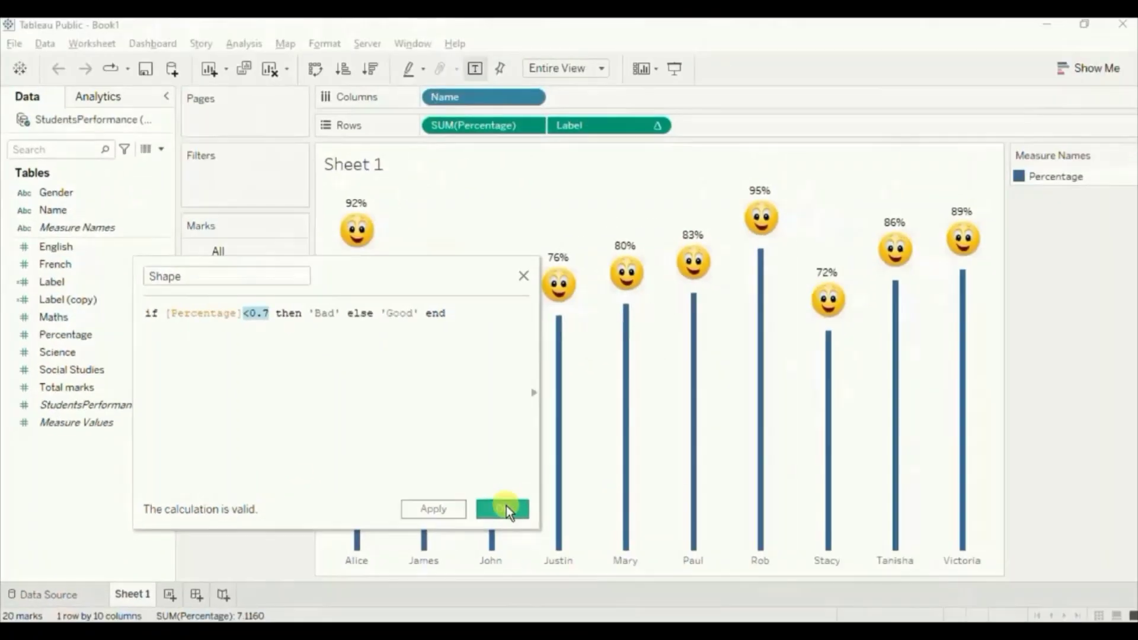
- Save the Shape calculation and assign the Shape field to the shape encoding of the Label marks
{"action": "left_click", "coordinate": [628, 500]}
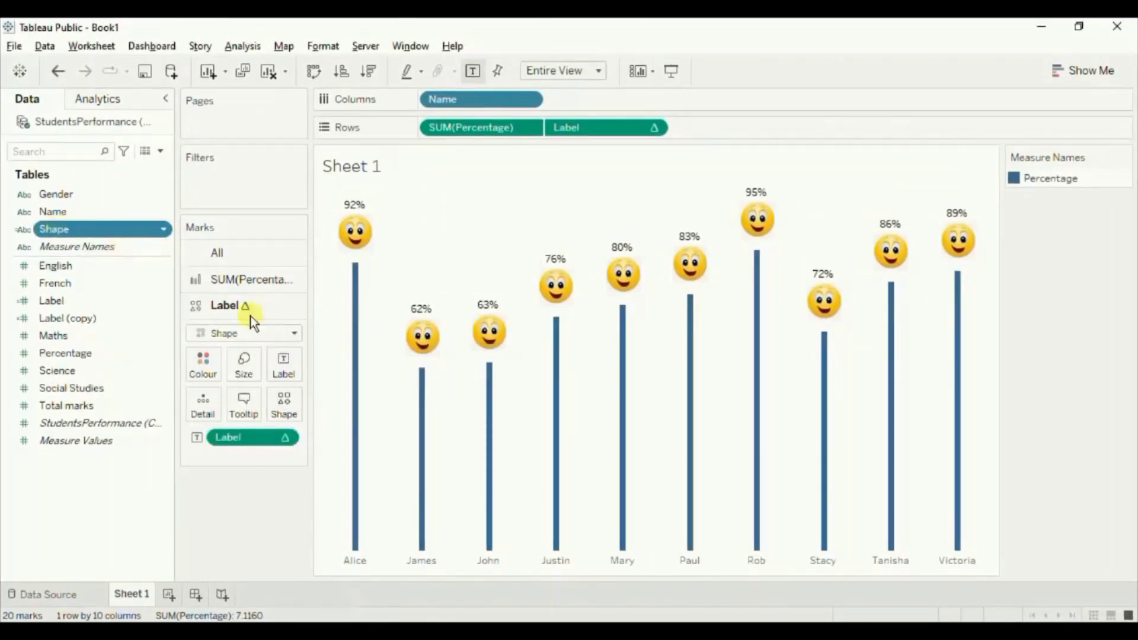
{"action": "left_click_drag", "start_coordinate": [323, 393], "coordinate": [284, 403]}
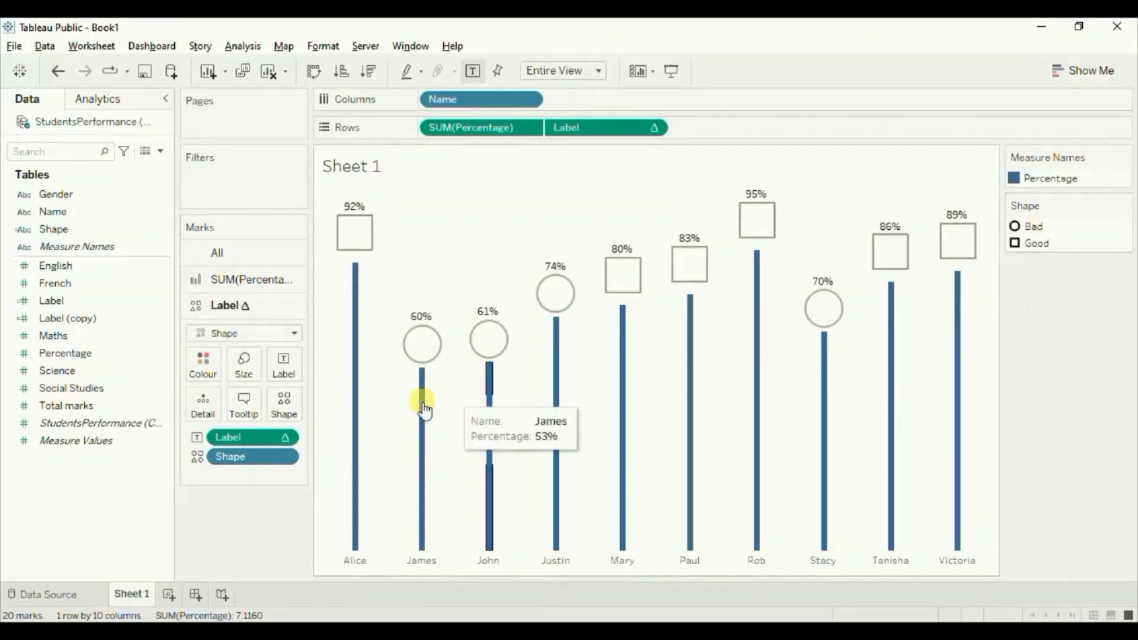
- Using the Emoticons palette, assign the worried face to Bad and the smiling face to Good, and confirm the shapes
{"action": "left_click", "coordinate": [289, 411]}
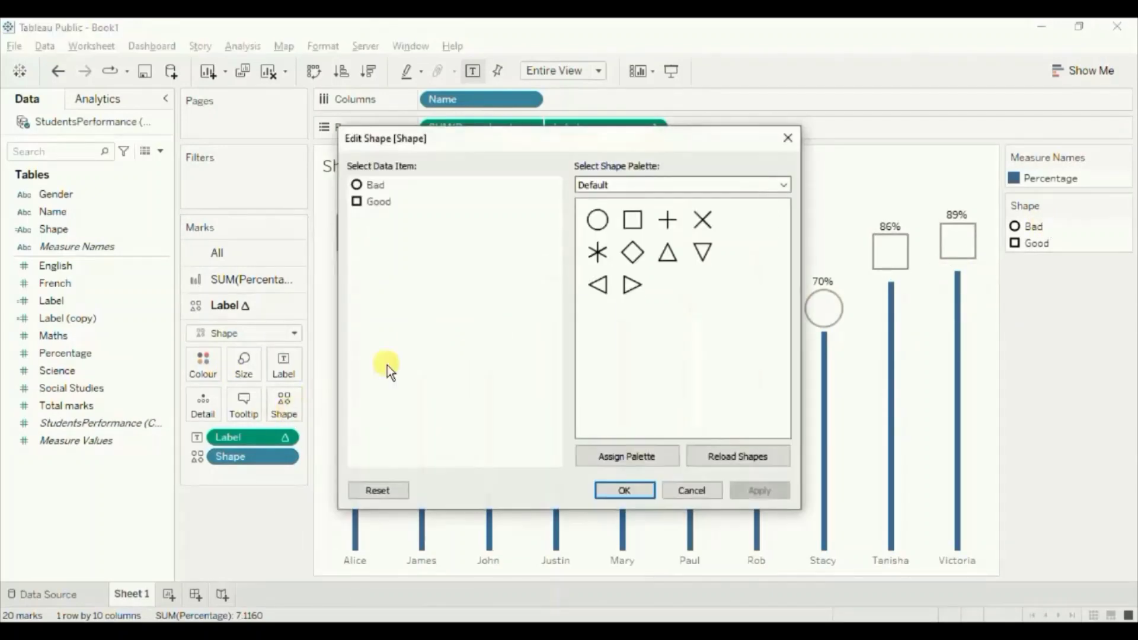
{"action": "left_click", "coordinate": [635, 186]}
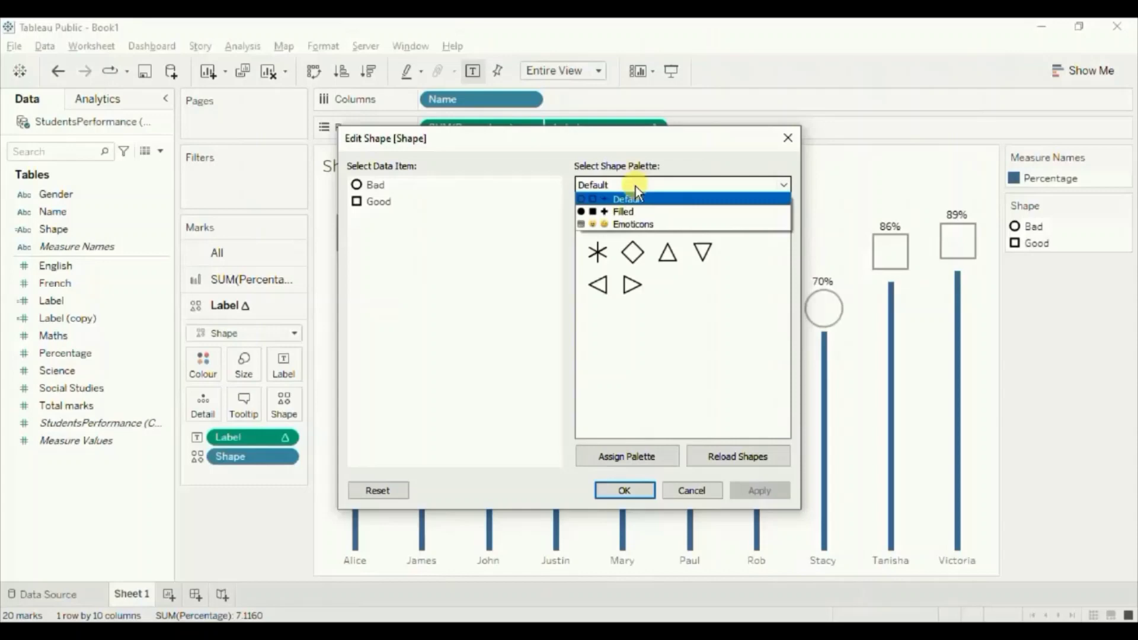
{"action": "left_click", "coordinate": [629, 223]}
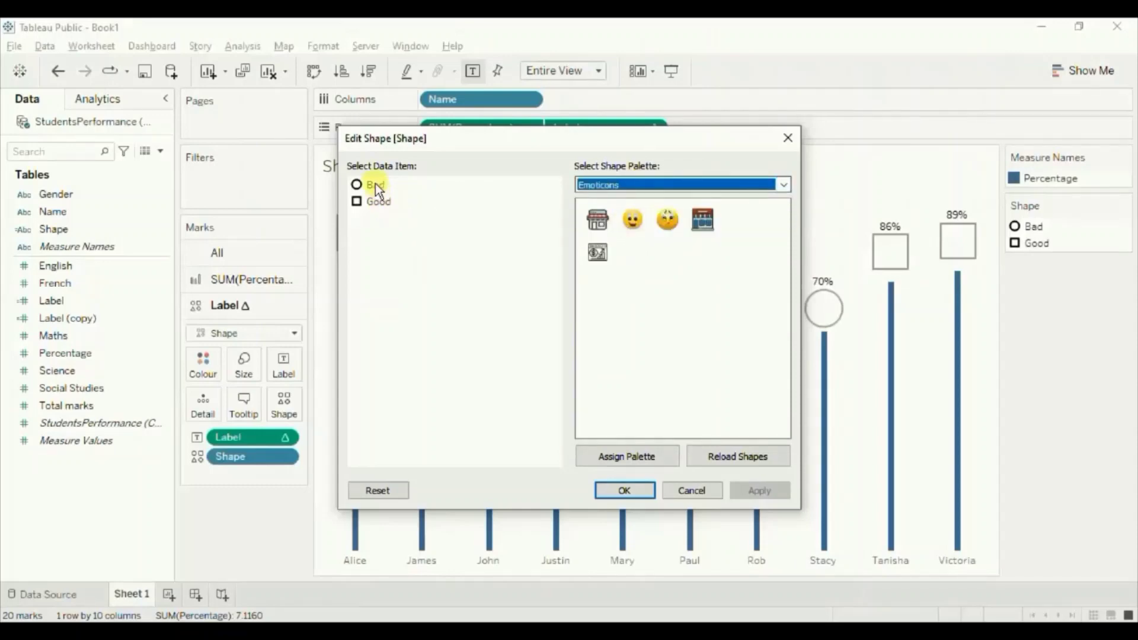
{"action": "left_click", "coordinate": [666, 220]}
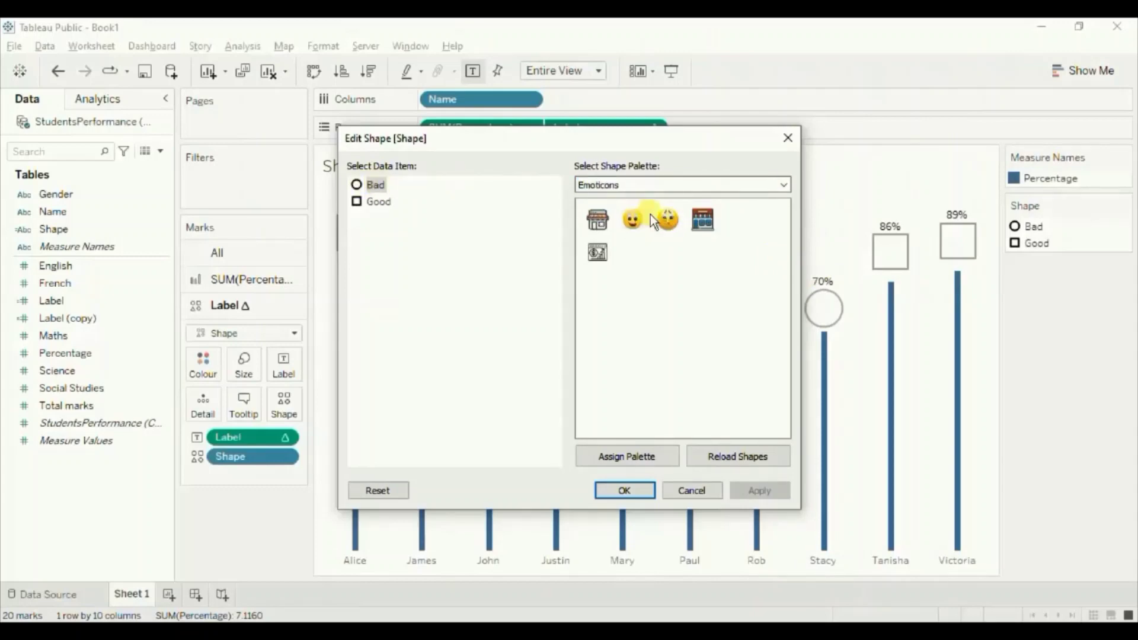
{"action": "left_click", "coordinate": [668, 221]}
{"action": "left_click", "coordinate": [381, 205]}
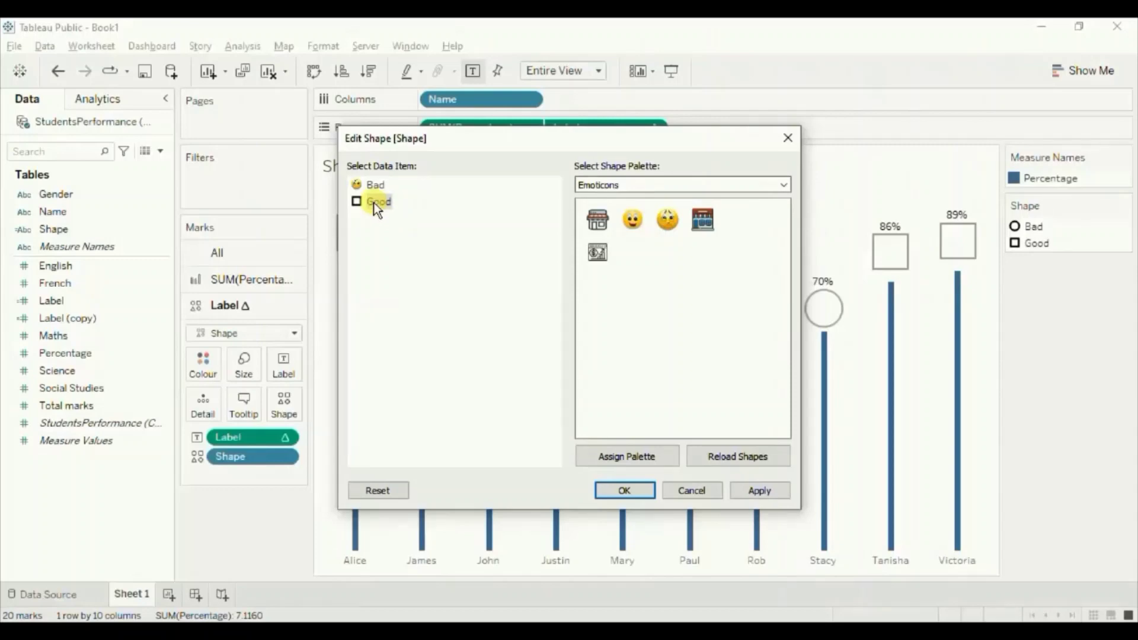
{"action": "left_click", "coordinate": [634, 219]}
{"action": "left_click", "coordinate": [625, 489]}
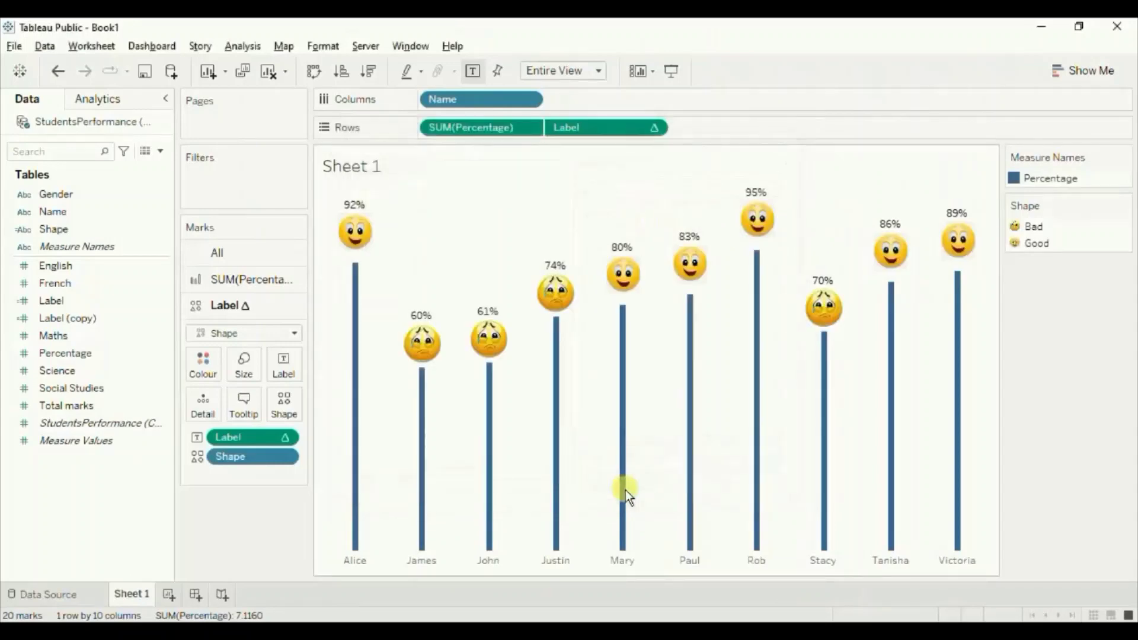
- Clear the mark selection and sort the names in descending order of percentage
{"action": "left_click_drag", "start_coordinate": [625, 489], "coordinate": [537, 213]}
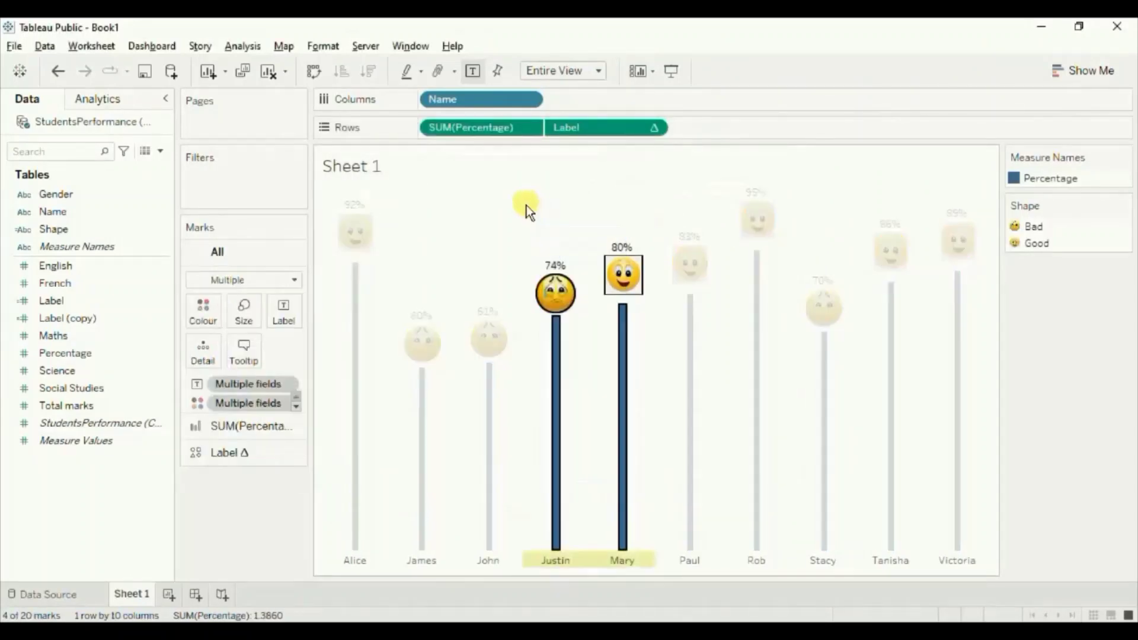
{"action": "left_click", "coordinate": [507, 211]}
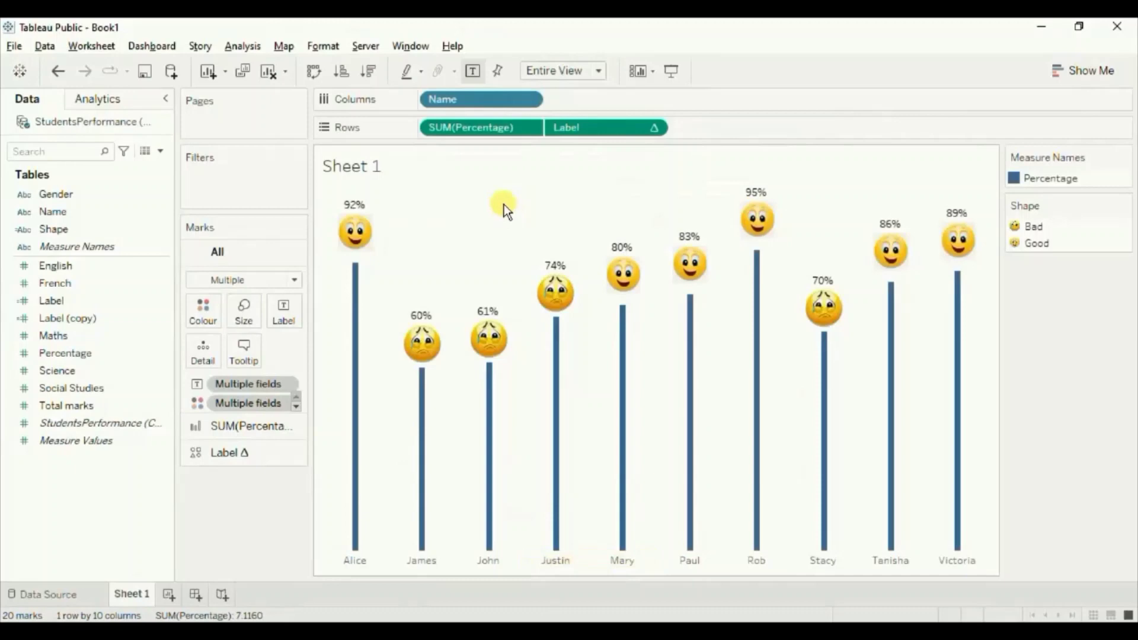
{"action": "left_click", "coordinate": [369, 71]}
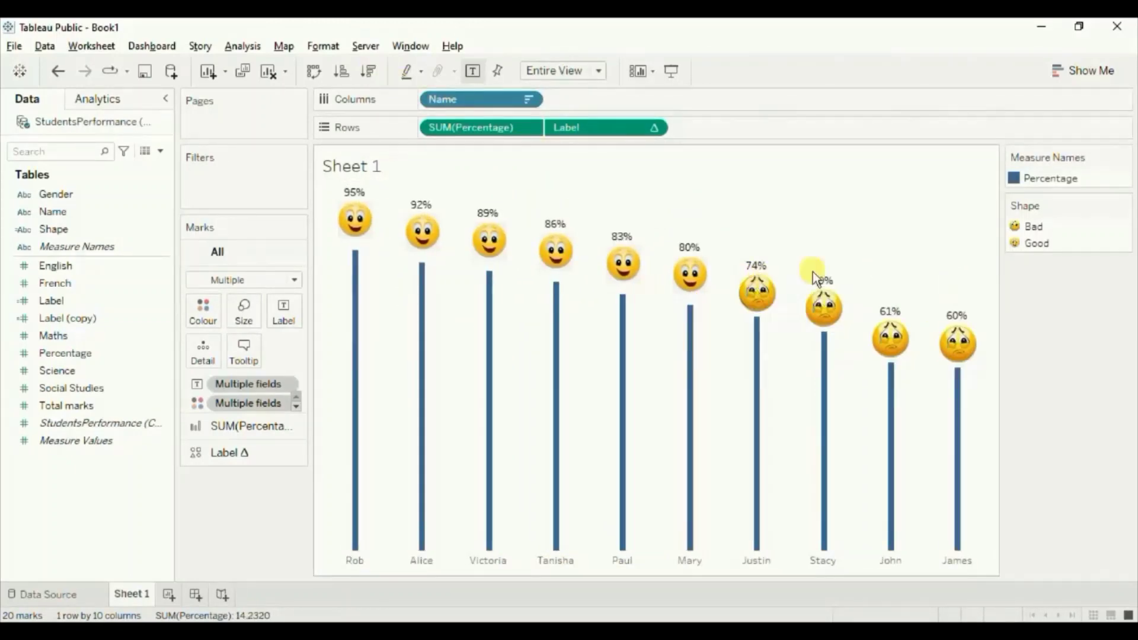
- Replace the Label field with Percentage as the text label on the emoticon marks
{"action": "mouse_move", "coordinate": [756, 288]}
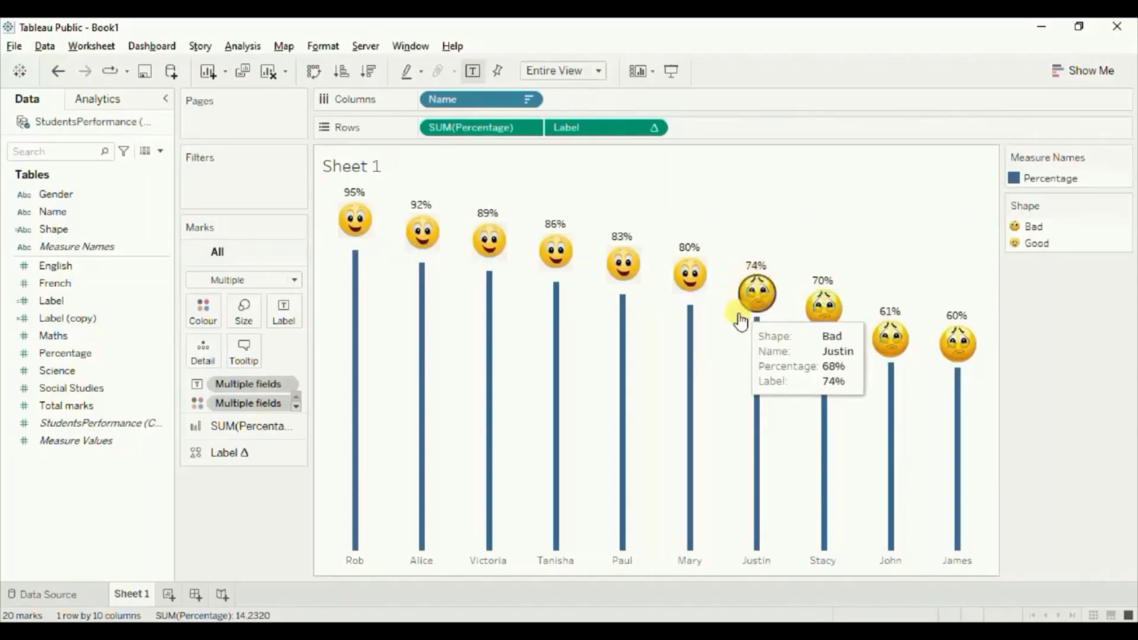
{"action": "left_click", "coordinate": [230, 456]}
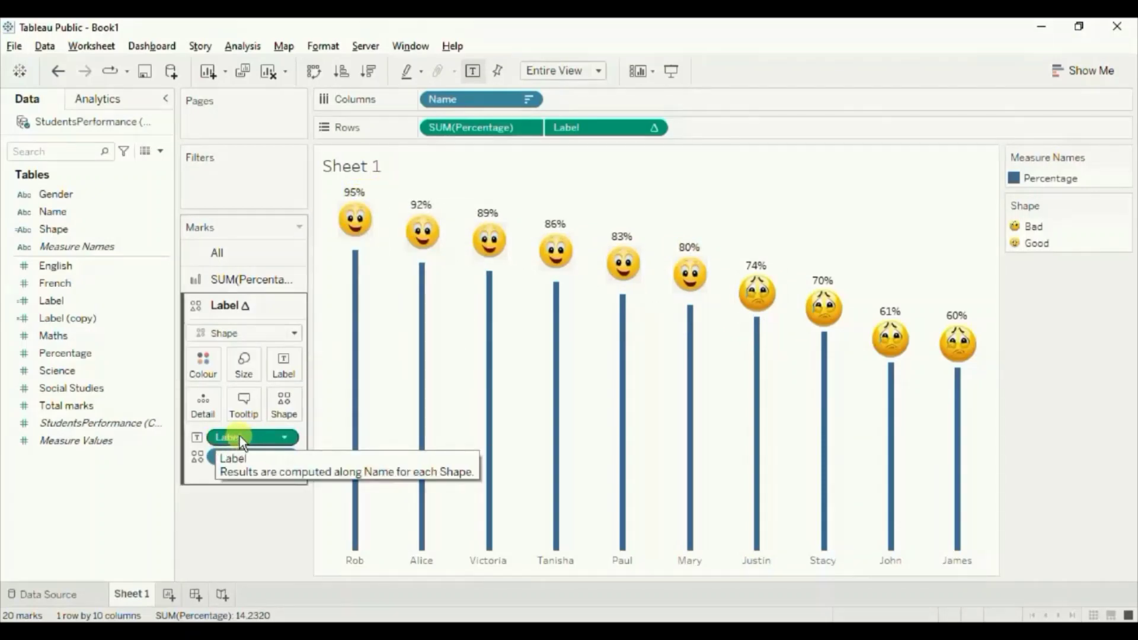
{"action": "left_click_drag", "start_coordinate": [239, 436], "coordinate": [230, 514]}
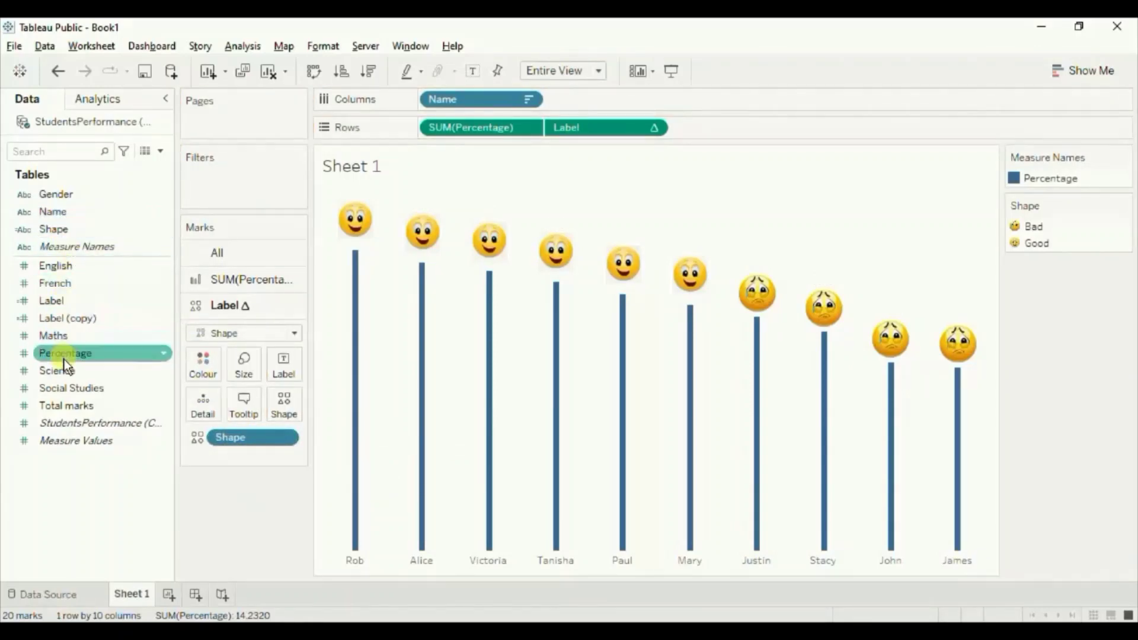
{"action": "left_click_drag", "start_coordinate": [61, 354], "coordinate": [282, 367]}
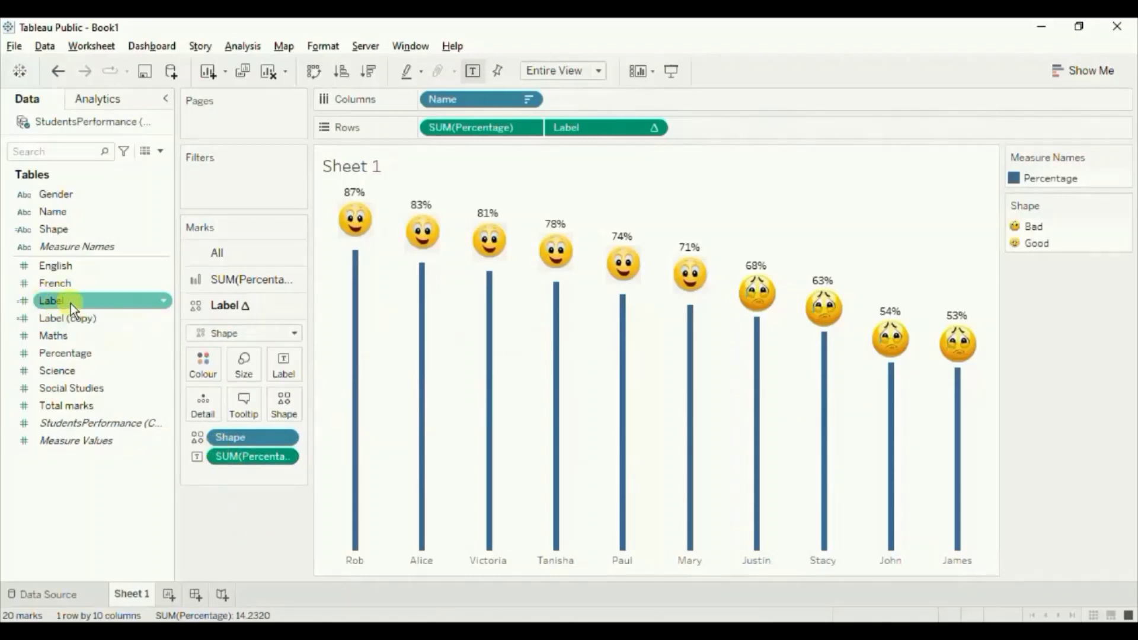
{"action": "left_click_drag", "start_coordinate": [70, 304], "coordinate": [279, 389]}
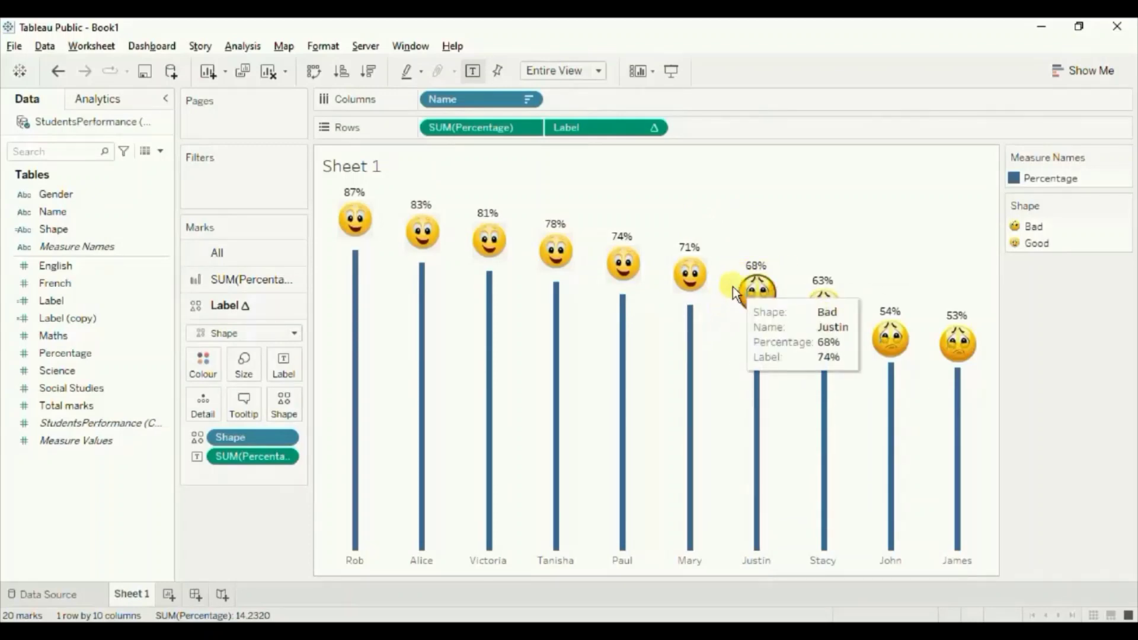
- Examine the tooltips of several worried and smiling marks to compare their assigned shape with their percentage
{"action": "mouse_move", "coordinate": [827, 297]}
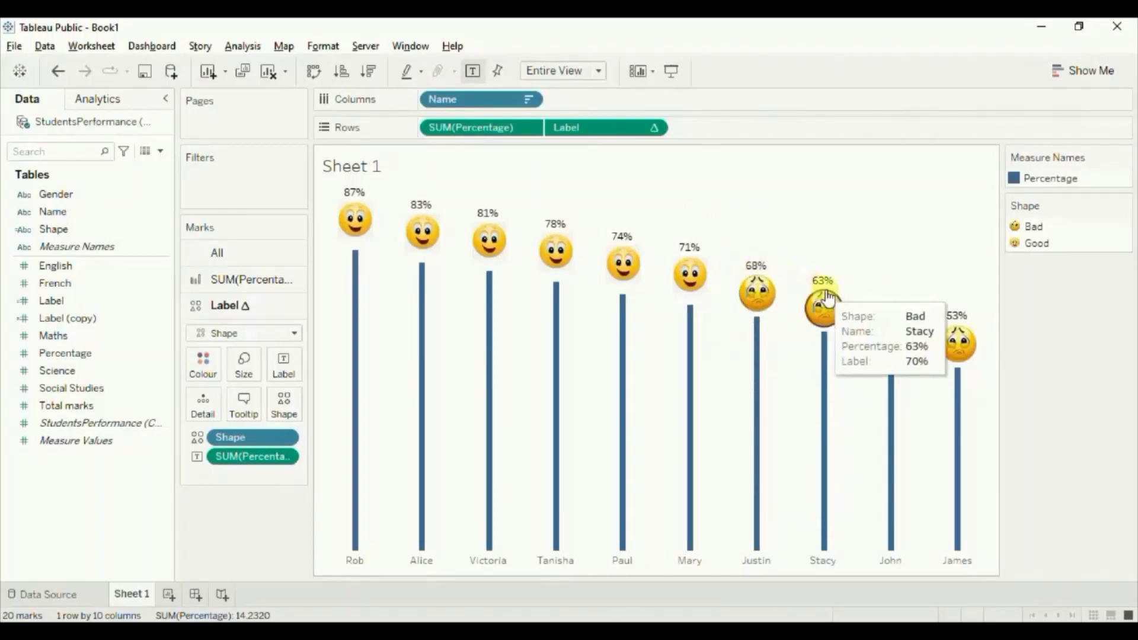
{"action": "mouse_move", "coordinate": [894, 354]}
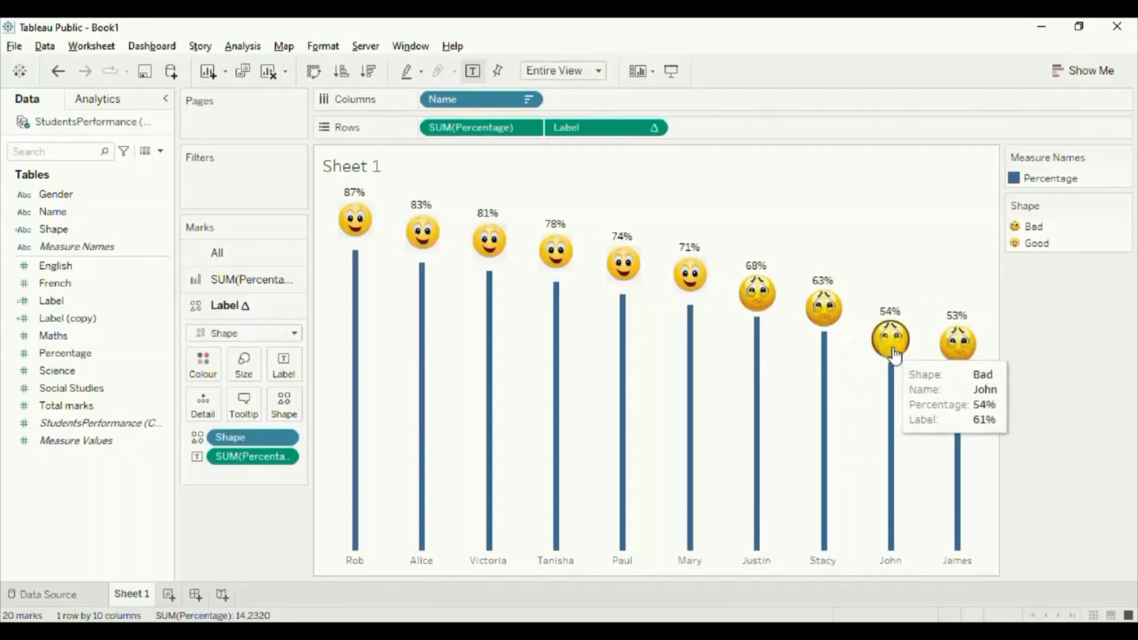
{"action": "mouse_move", "coordinate": [675, 295]}
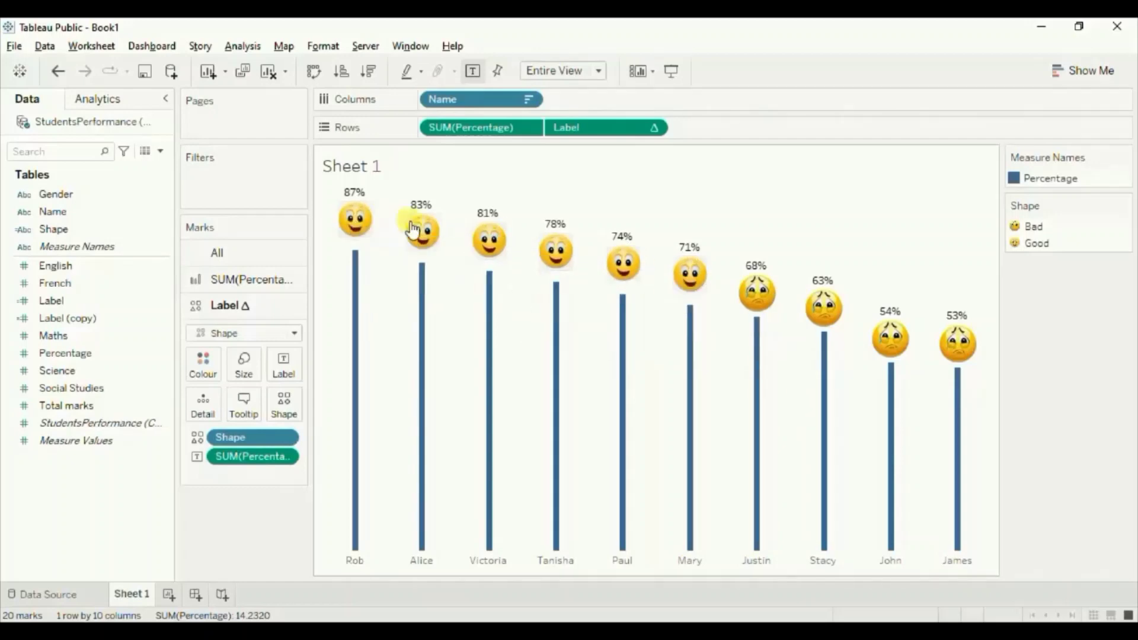
{"action": "mouse_move", "coordinate": [675, 272]}
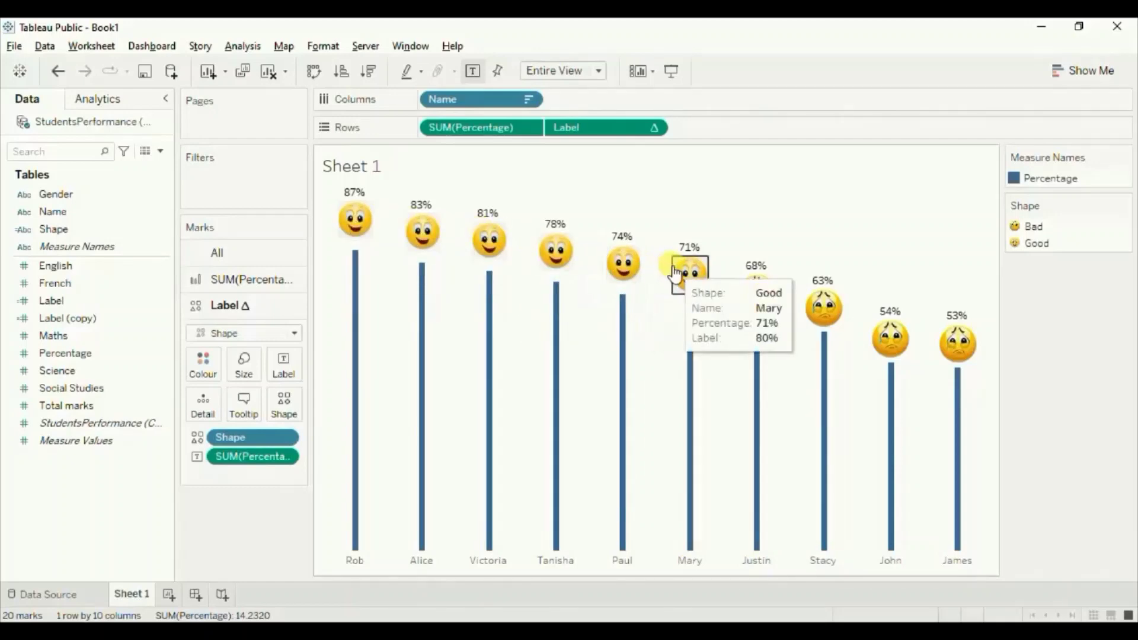
{"action": "mouse_move", "coordinate": [368, 218]}
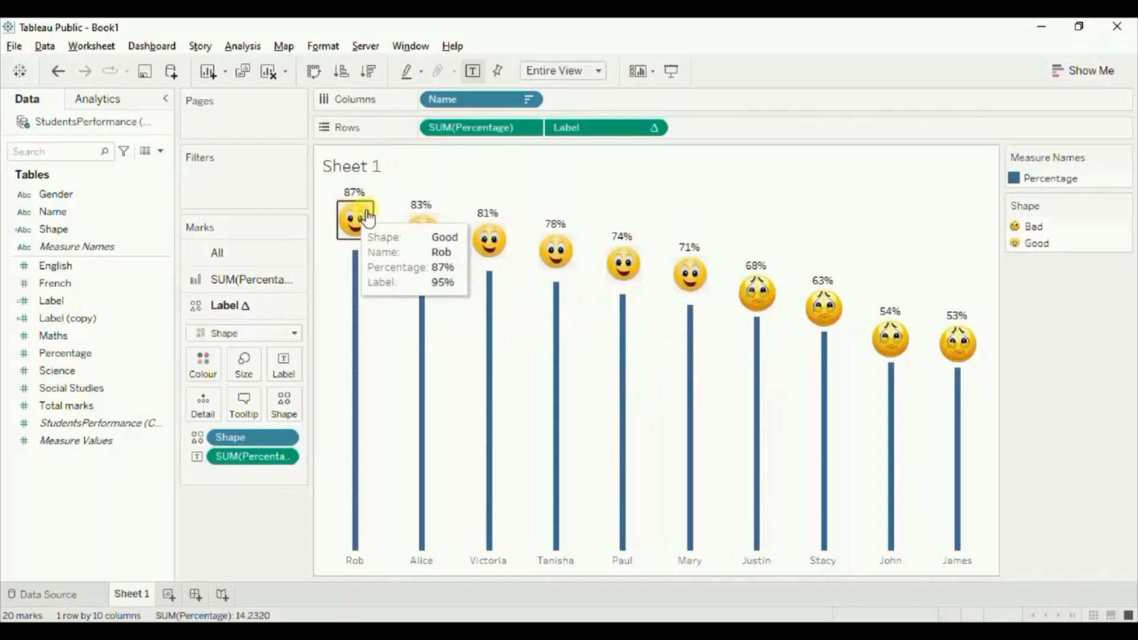